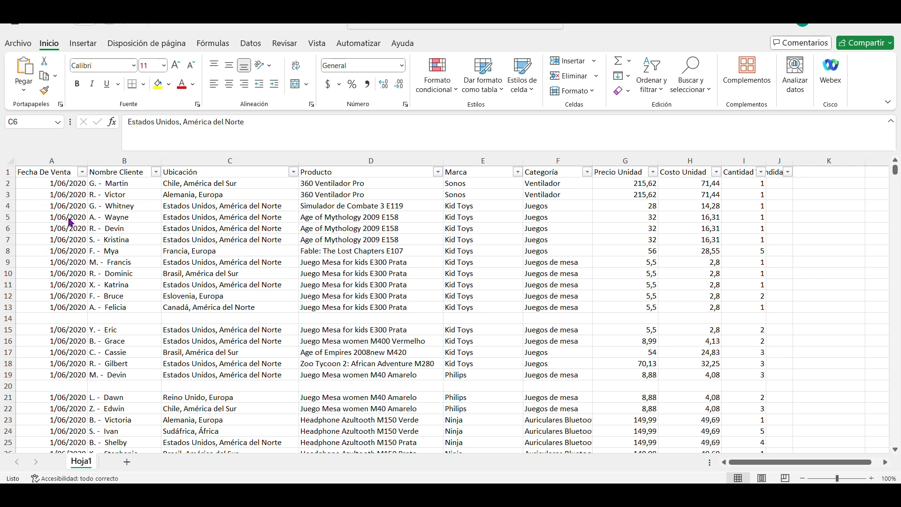
Step: Examine the columns of the sales worksheet, including sale date, customer, location, product, unit price, unit cost and quantity
{"action": "left_click", "coordinate": [60, 174]}
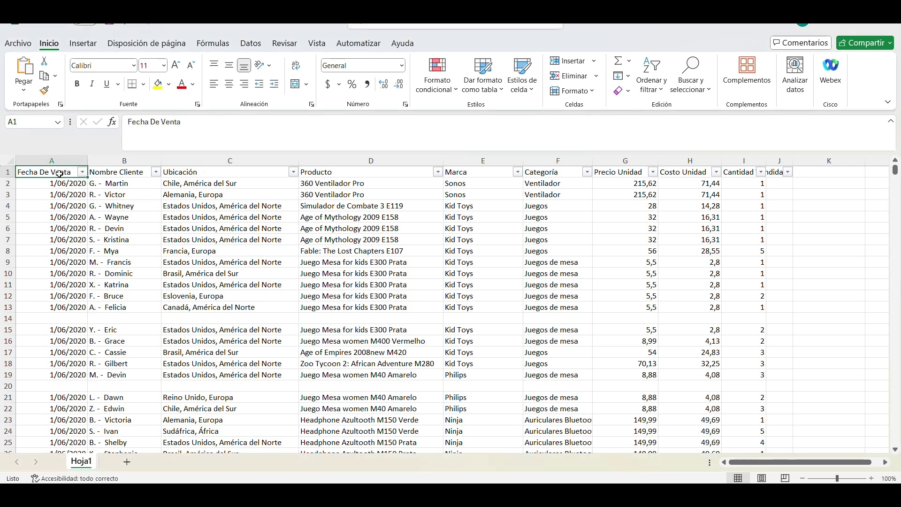
{"action": "left_click", "coordinate": [116, 170]}
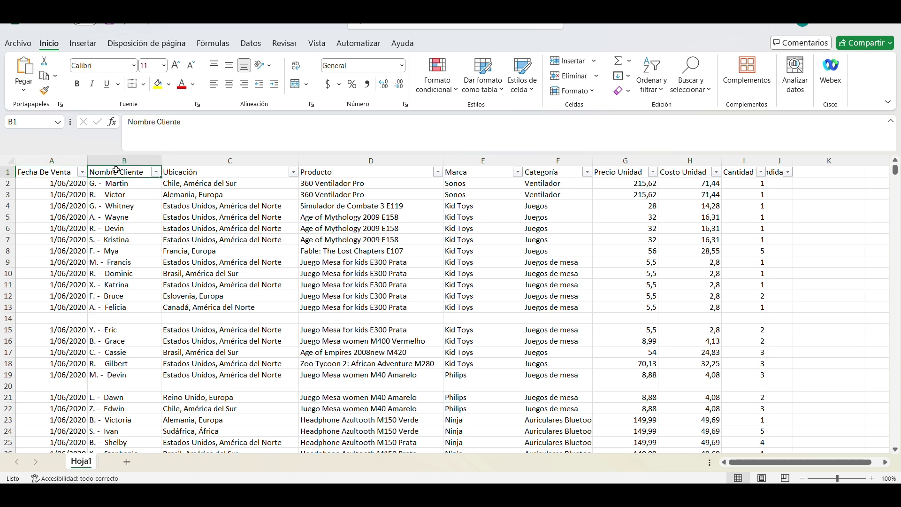
{"action": "left_click", "coordinate": [267, 168]}
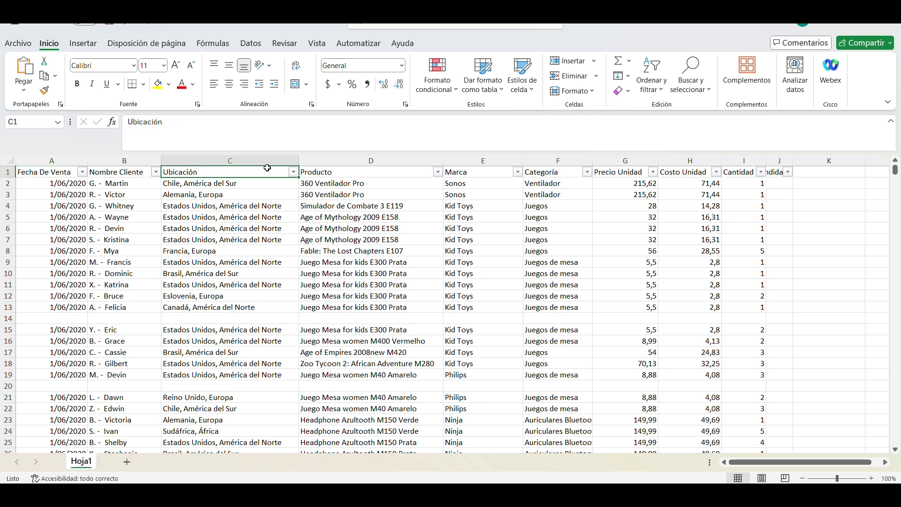
{"action": "left_click", "coordinate": [328, 171]}
{"action": "scroll", "coordinate": [346, 259], "scroll_direction": "down", "scroll_amount": 3}
{"action": "scroll", "coordinate": [346, 260], "scroll_direction": "up", "scroll_amount": 3}
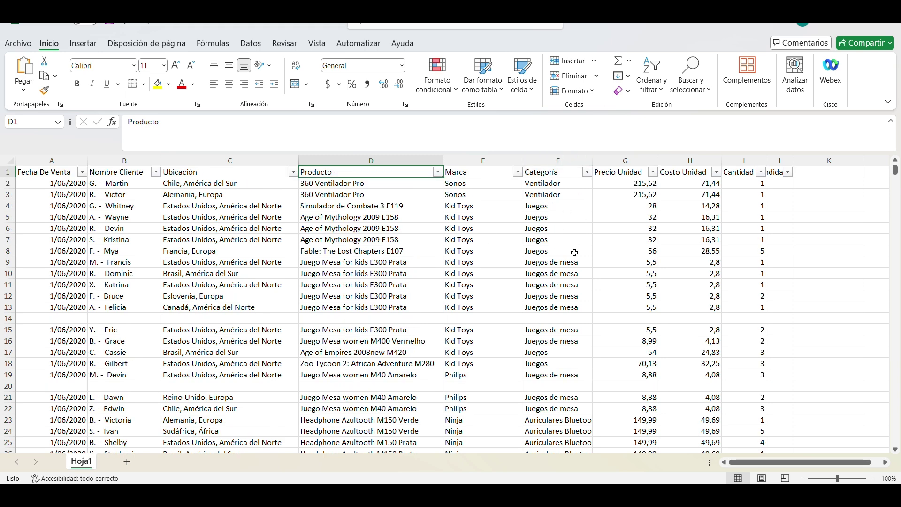
{"action": "left_click", "coordinate": [625, 193]}
{"action": "left_click", "coordinate": [688, 198]}
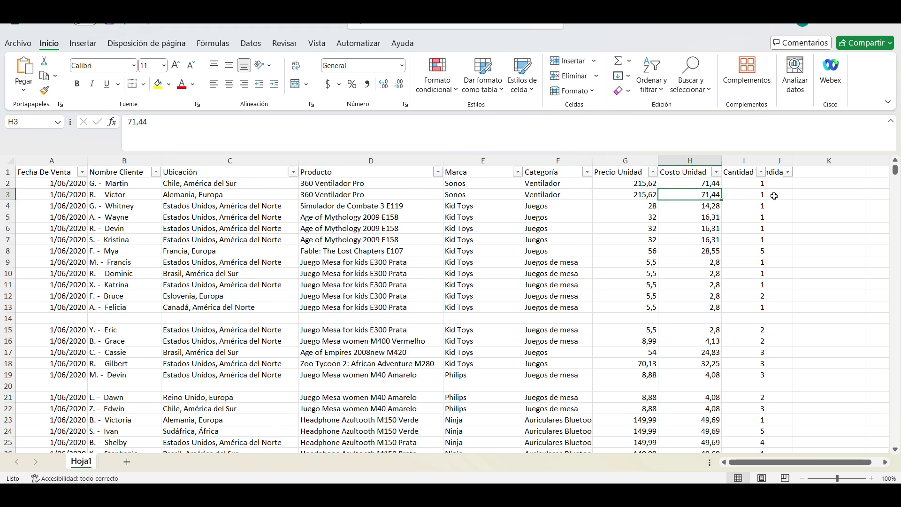
{"action": "left_click", "coordinate": [743, 197]}
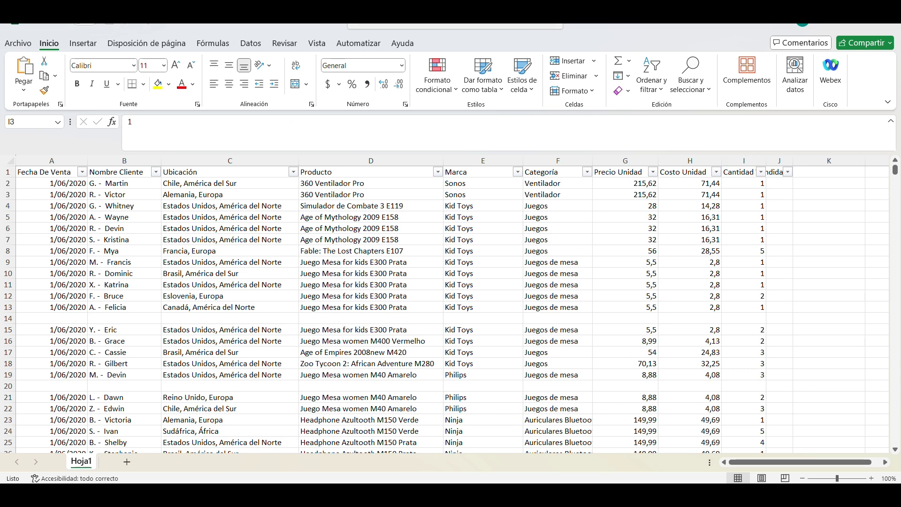
Step: Switch to Power BI Desktop and create a blank report
{"action": "left_click", "coordinate": [637, 464]}
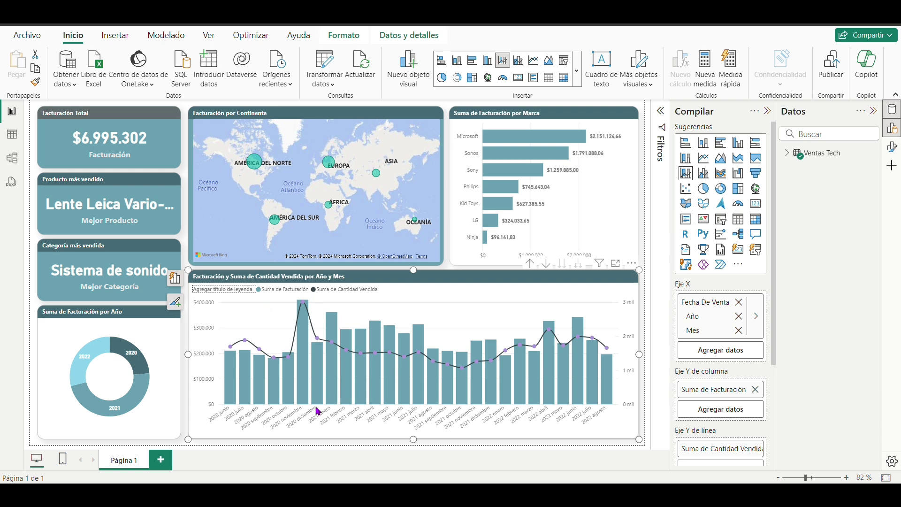
{"action": "mouse_move", "coordinate": [462, 495]}
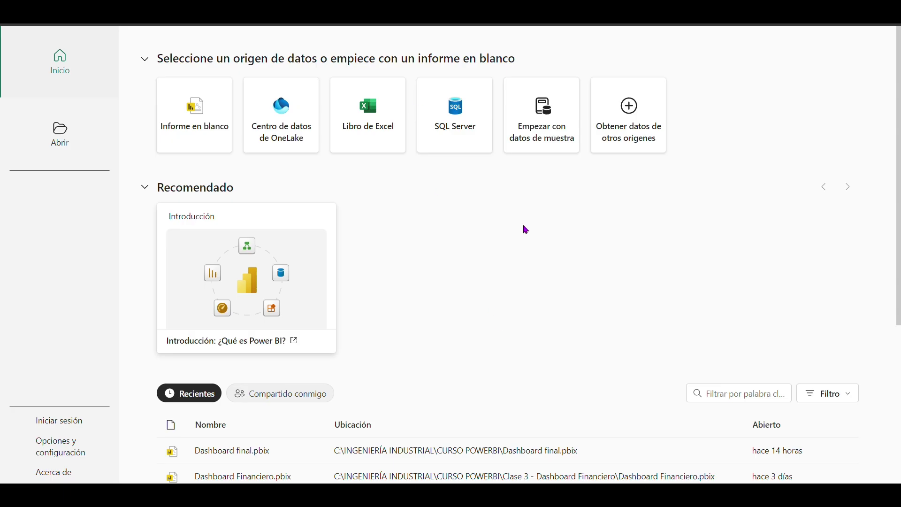
{"action": "left_click", "coordinate": [204, 116]}
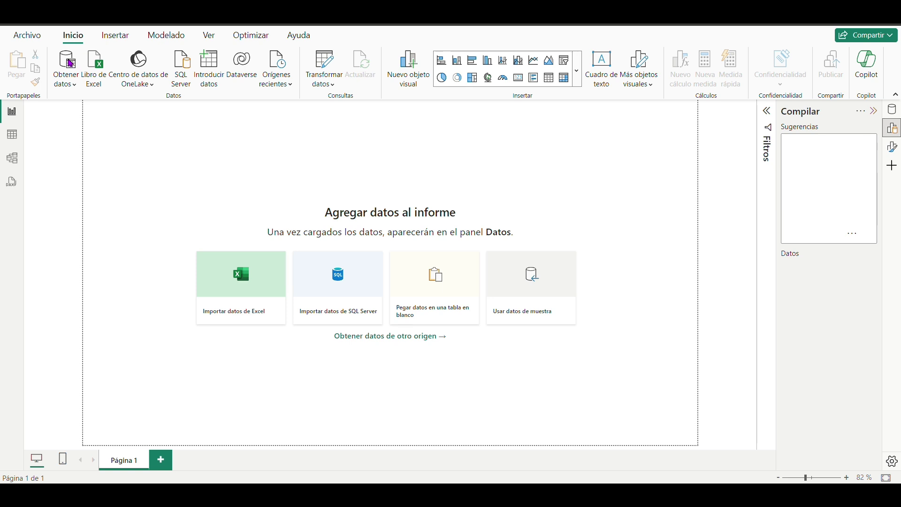
Step: Connect to the Excel workbook Ventas Tech.xlsx as the data source and select its Hoja1 sheet for import
{"action": "left_click", "coordinate": [70, 63]}
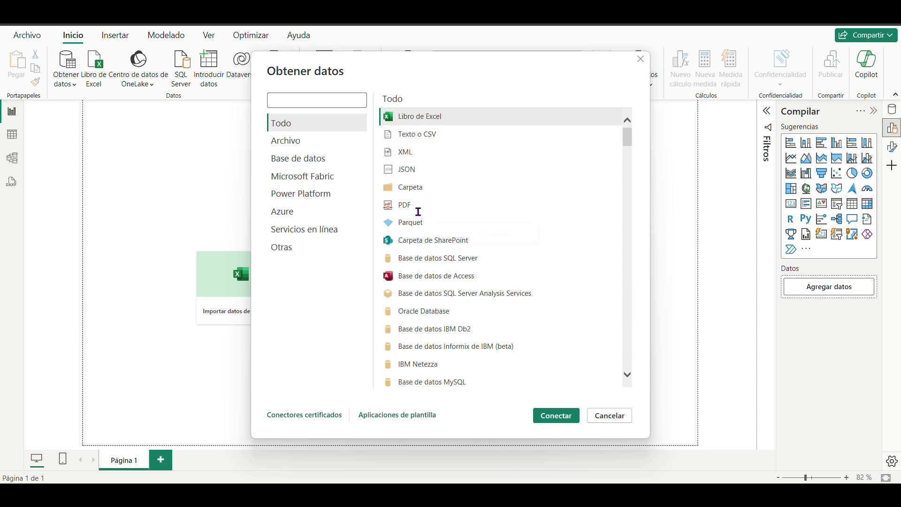
{"action": "scroll", "coordinate": [422, 305], "scroll_direction": "down", "scroll_amount": 3}
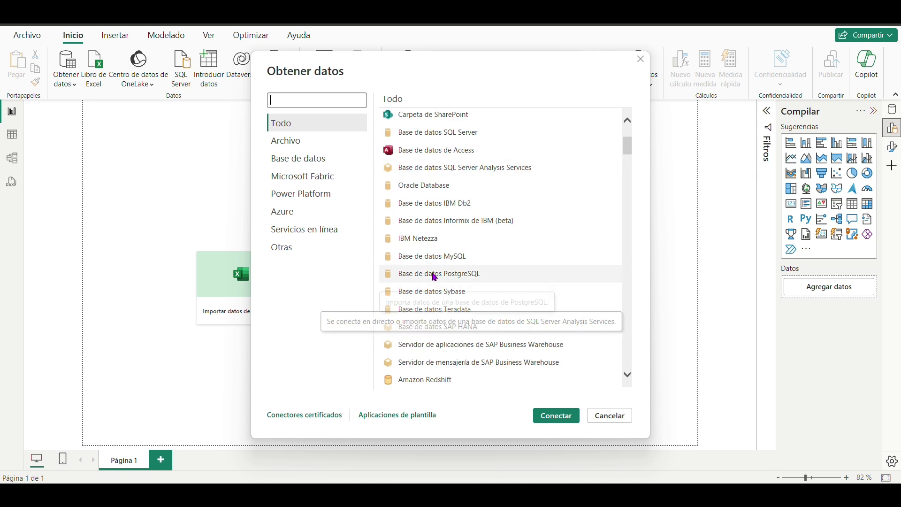
{"action": "scroll", "coordinate": [432, 276], "scroll_direction": "up", "scroll_amount": 3}
{"action": "left_click", "coordinate": [434, 115]}
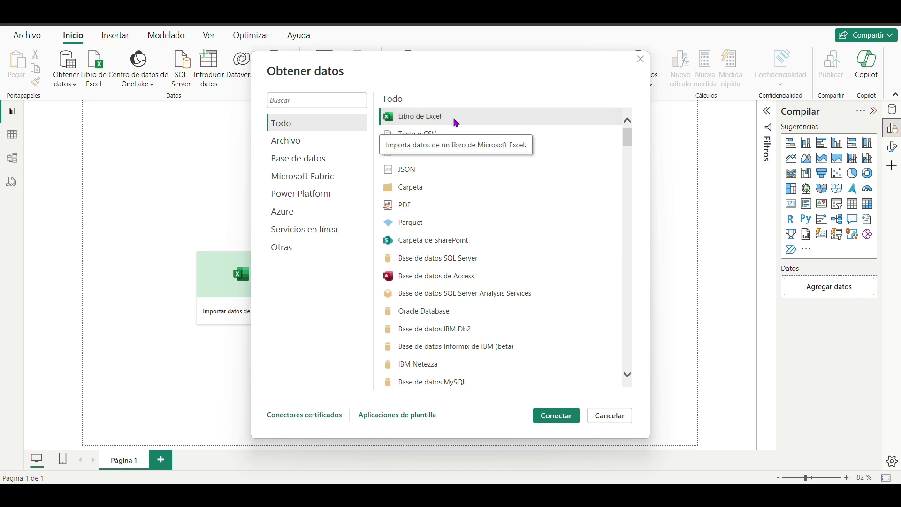
{"action": "left_click", "coordinate": [557, 416]}
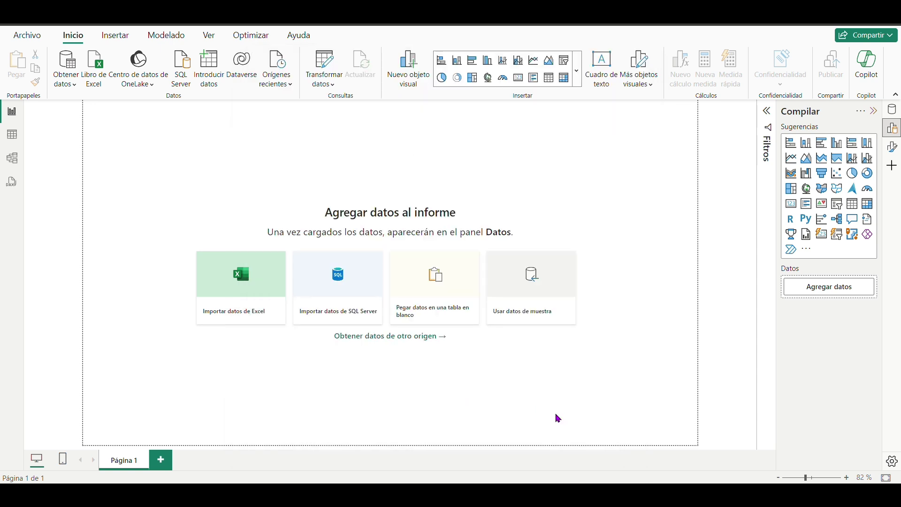
{"action": "left_click", "coordinate": [157, 121]}
{"action": "left_click", "coordinate": [350, 269]}
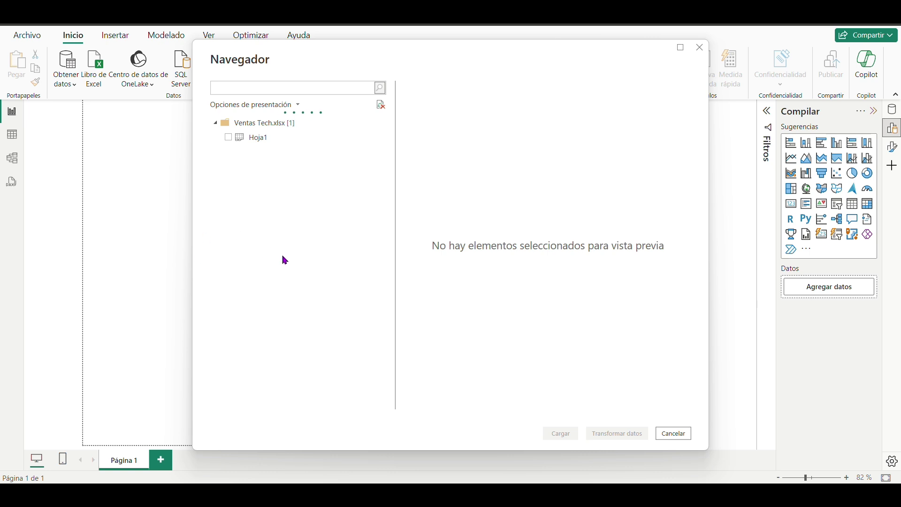
{"action": "left_click", "coordinate": [243, 141]}
{"action": "left_click", "coordinate": [229, 139]}
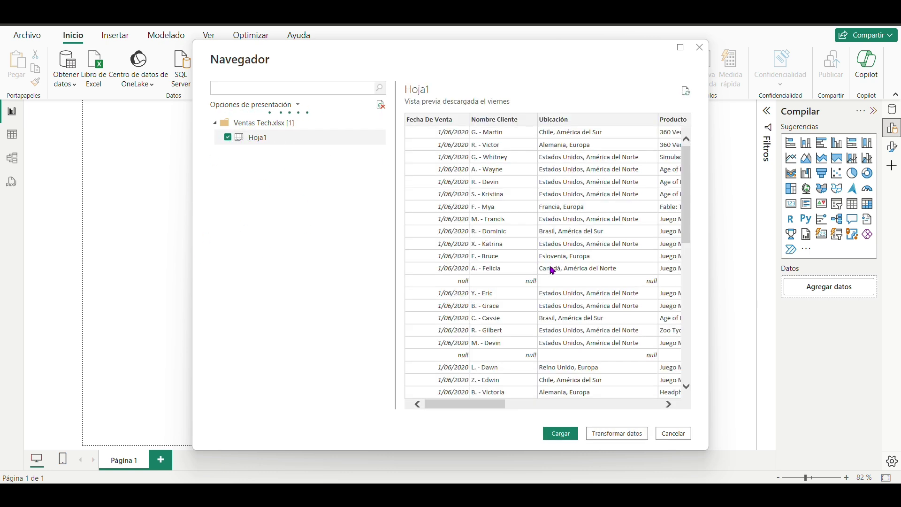
Step: Examine the preview rows of Hoja1 for empty records before importing
{"action": "scroll", "coordinate": [550, 264], "scroll_direction": "down", "scroll_amount": 3}
{"action": "scroll", "coordinate": [550, 264], "scroll_direction": "down", "scroll_amount": 10}
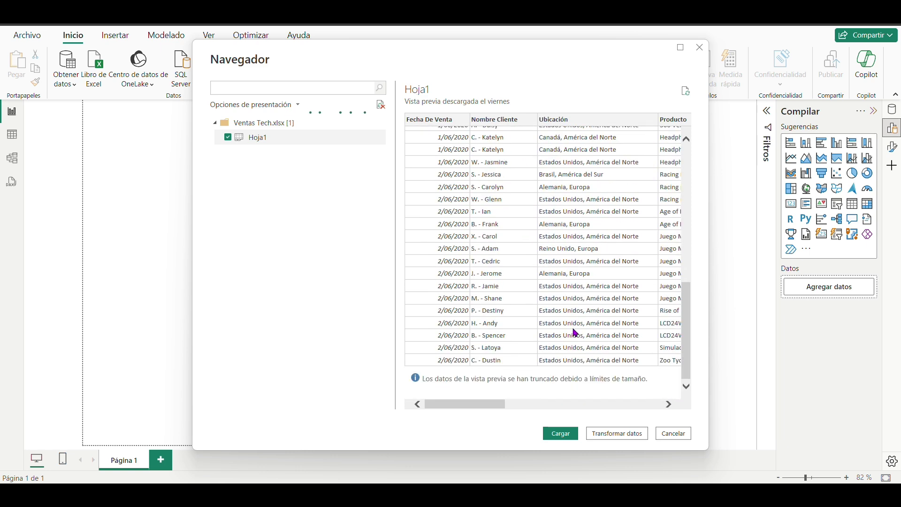
{"action": "scroll", "coordinate": [572, 239], "scroll_direction": "up", "scroll_amount": 10}
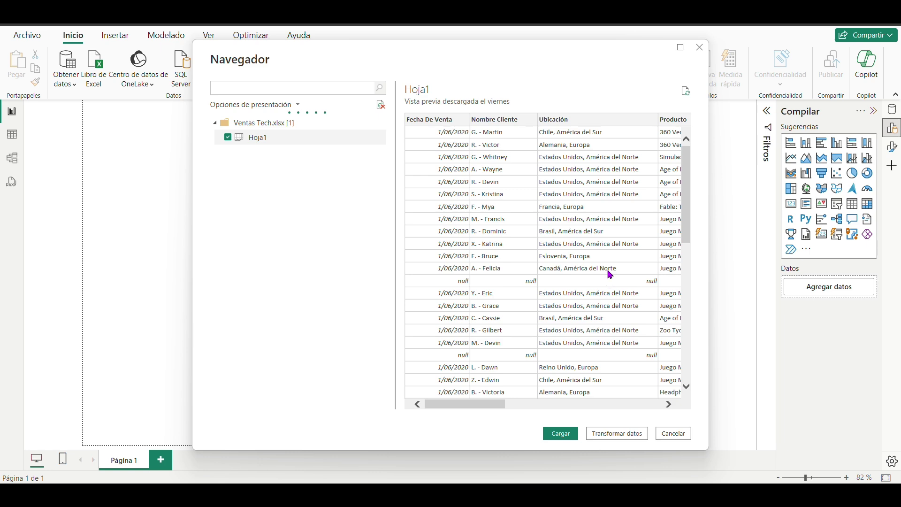
{"action": "scroll", "coordinate": [609, 273], "scroll_direction": "down", "scroll_amount": 10}
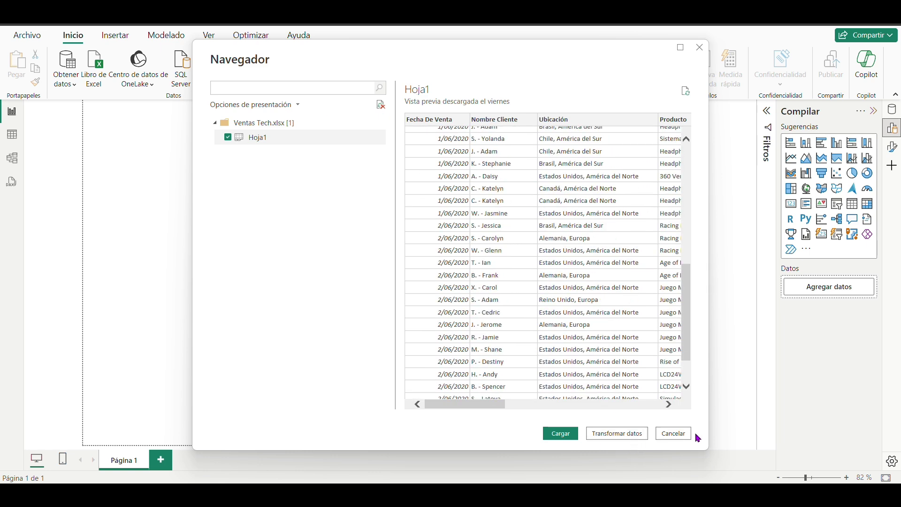
{"action": "scroll", "coordinate": [575, 315], "scroll_direction": "up", "scroll_amount": 8}
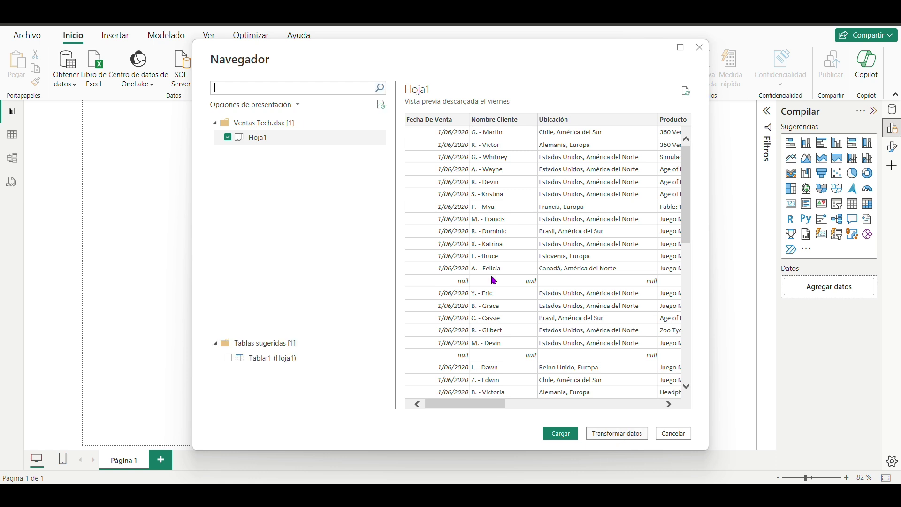
{"action": "scroll", "coordinate": [490, 248], "scroll_direction": "down", "scroll_amount": 3}
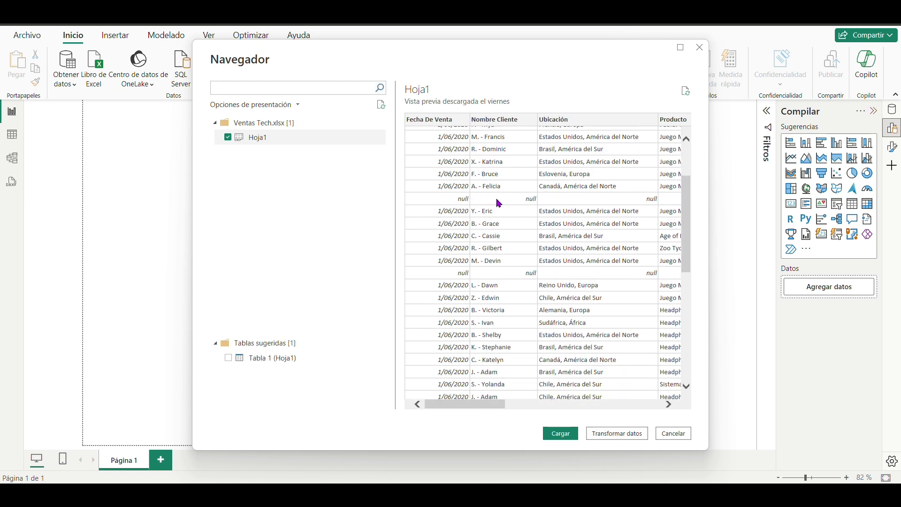
{"action": "scroll", "coordinate": [616, 242], "scroll_direction": "up", "scroll_amount": 1}
{"action": "scroll", "coordinate": [615, 242], "scroll_direction": "up", "scroll_amount": 2}
{"action": "mouse_move", "coordinate": [483, 411]}
{"action": "left_mouse_down"}
{"action": "mouse_move", "coordinate": [639, 410]}
{"action": "mouse_move", "coordinate": [483, 408]}
{"action": "left_mouse_up"}
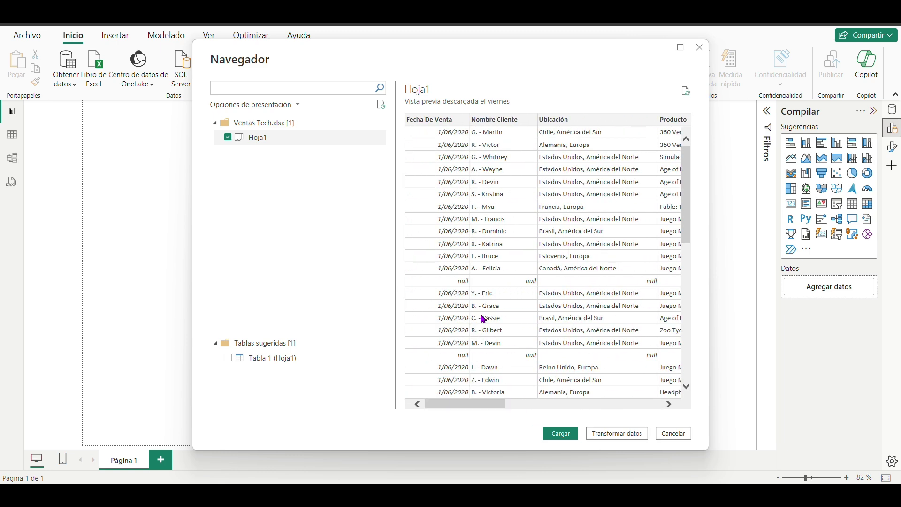
Step: Open the Hoja1 data for transformation in Power Query Editor and rename the query to Ventas Tech
{"action": "left_click", "coordinate": [616, 433]}
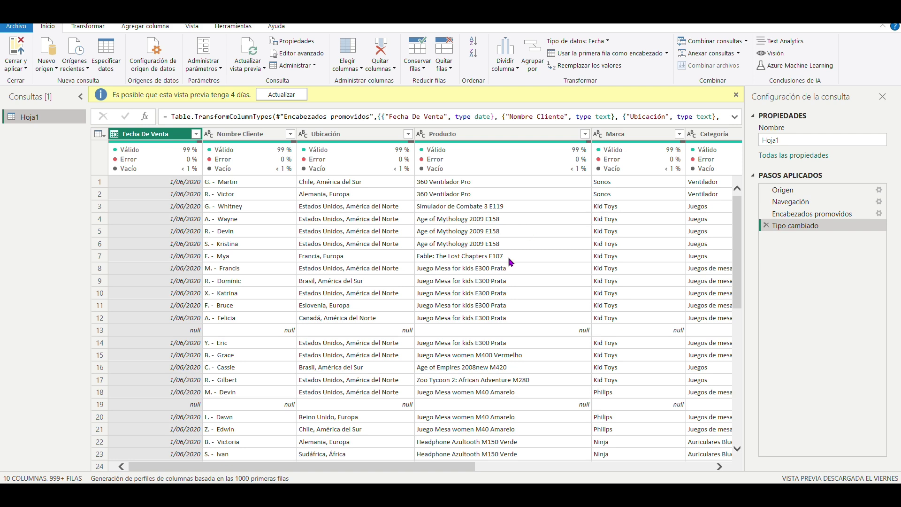
{"action": "scroll", "coordinate": [334, 304], "scroll_direction": "down", "scroll_amount": 4}
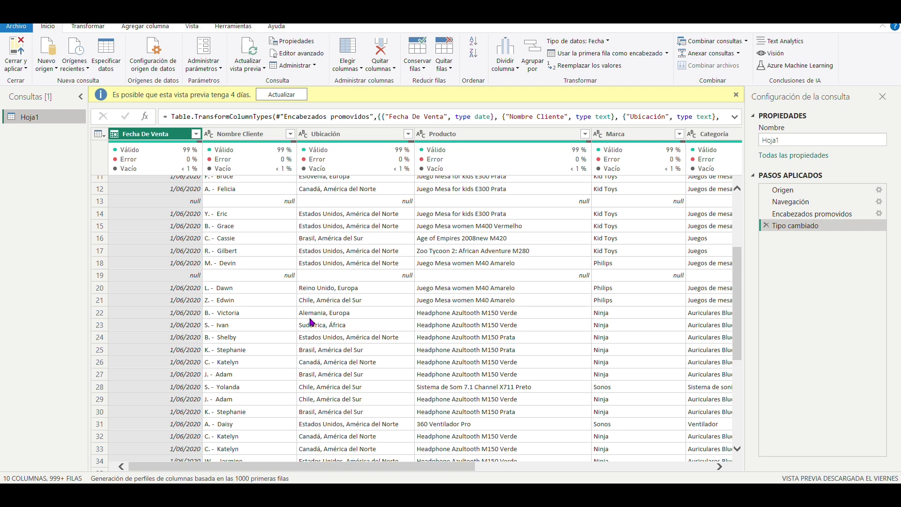
{"action": "scroll", "coordinate": [245, 308], "scroll_direction": "up", "scroll_amount": 5}
{"action": "left_click", "coordinate": [793, 141]}
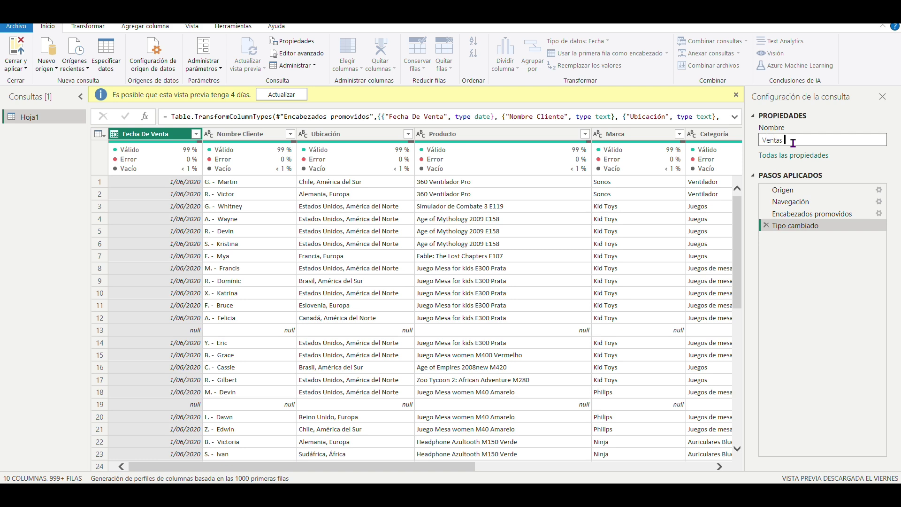
{"action": "key", "text": "Return"}
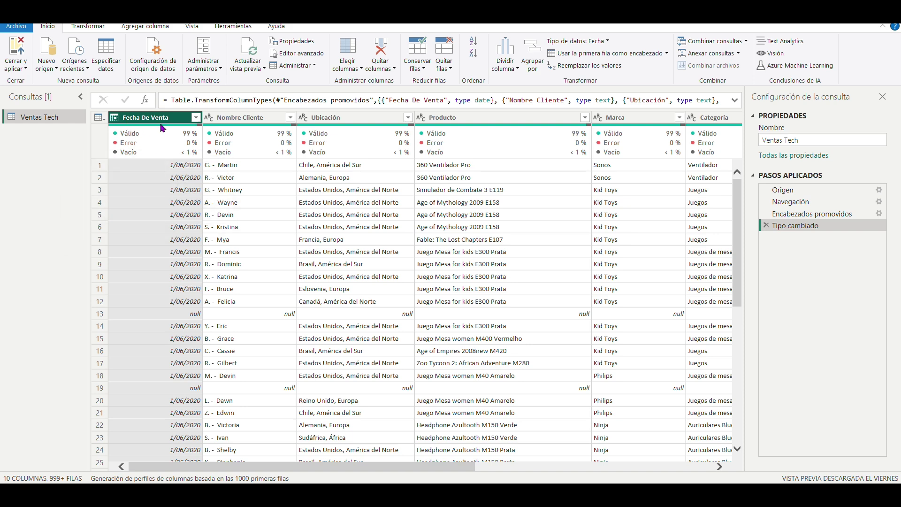
Step: Review the data types assigned to the query's columns, checking the type options for Fecha De Venta and Precio Unidad
{"action": "left_click", "coordinate": [116, 117]}
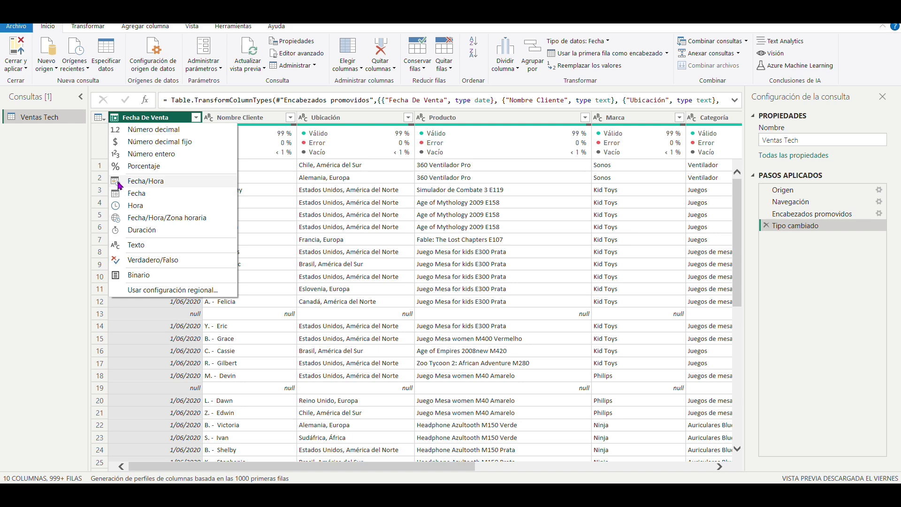
{"action": "left_click", "coordinate": [244, 120]}
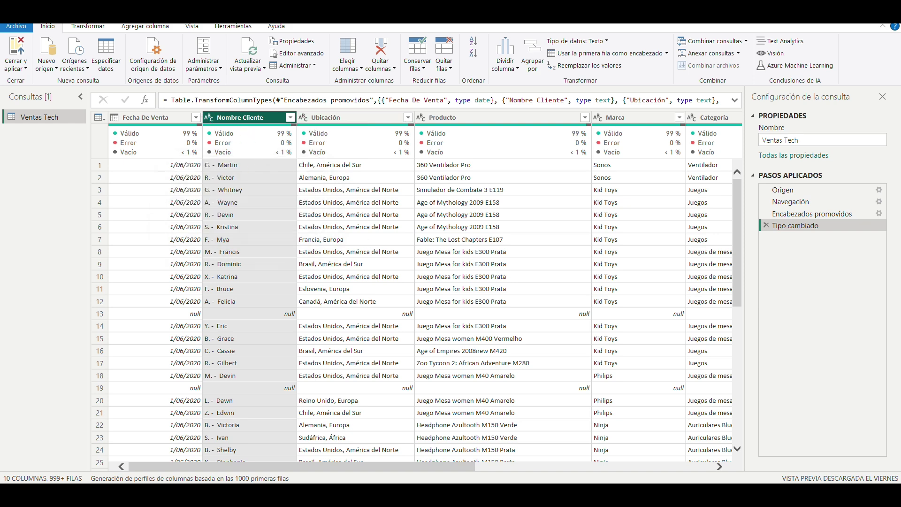
{"action": "left_click_drag", "start_coordinate": [413, 469], "coordinate": [641, 470]}
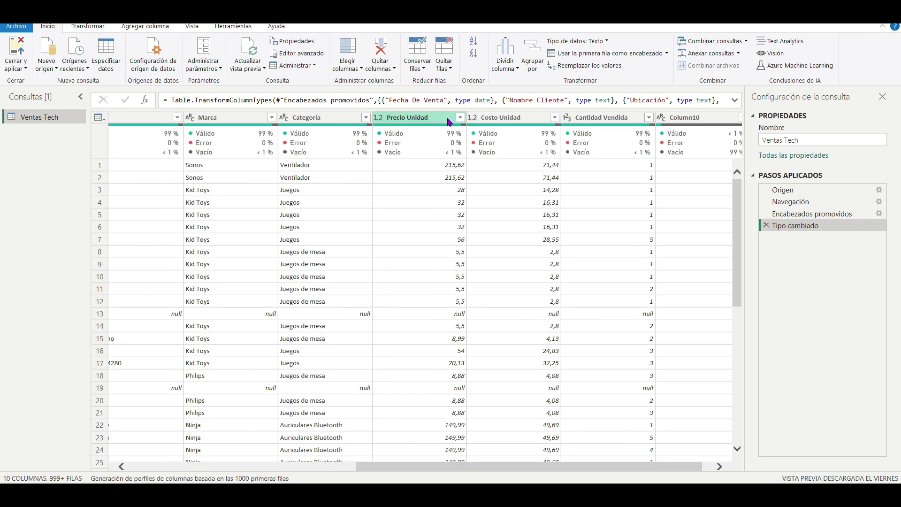
{"action": "left_click", "coordinate": [379, 117]}
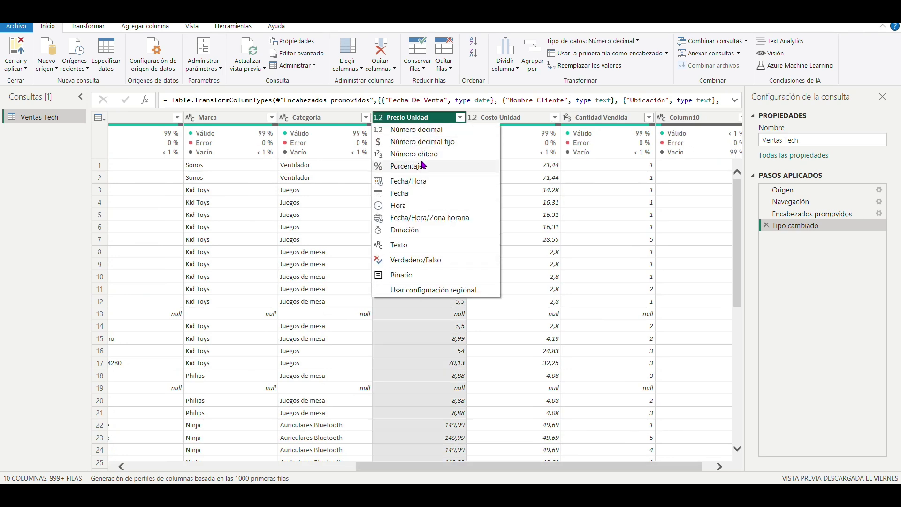
{"action": "left_click", "coordinate": [545, 195]}
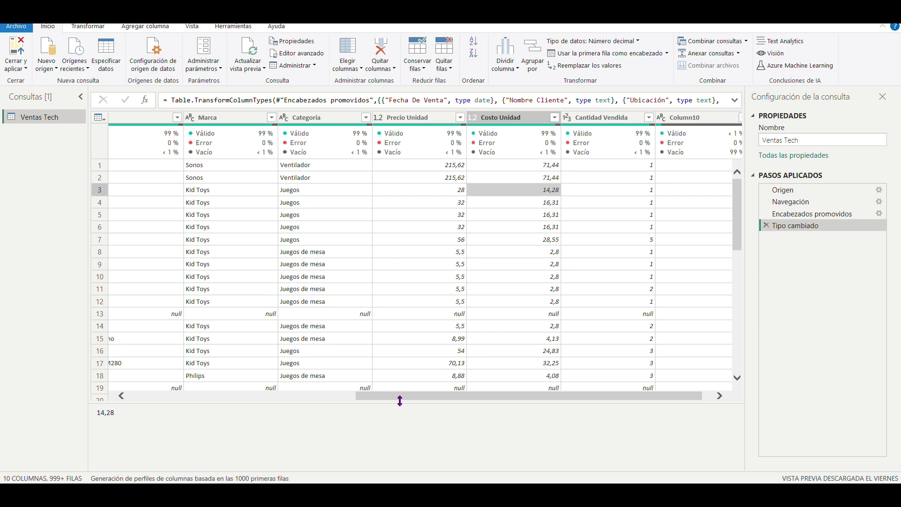
{"action": "left_click_drag", "start_coordinate": [400, 400], "coordinate": [237, 404]}
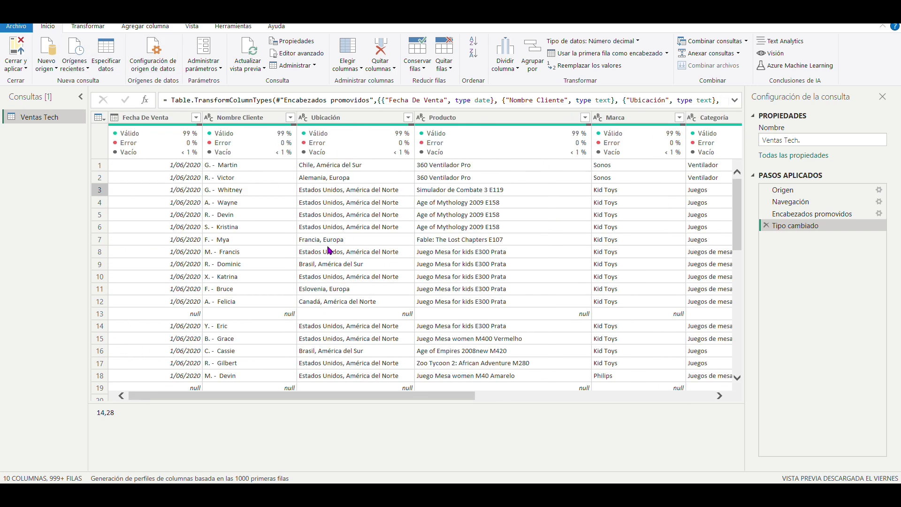
Step: Toggle the Calidad de columnas display off and on again, and inspect the quality statistics of the Fecha De Venta column
{"action": "left_click", "coordinate": [192, 27]}
{"action": "left_click", "coordinate": [138, 69]}
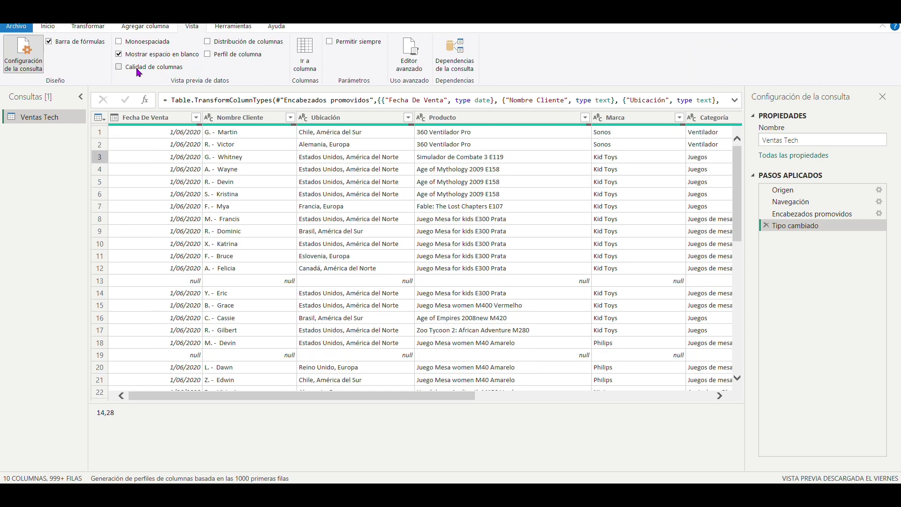
{"action": "left_click", "coordinate": [139, 70]}
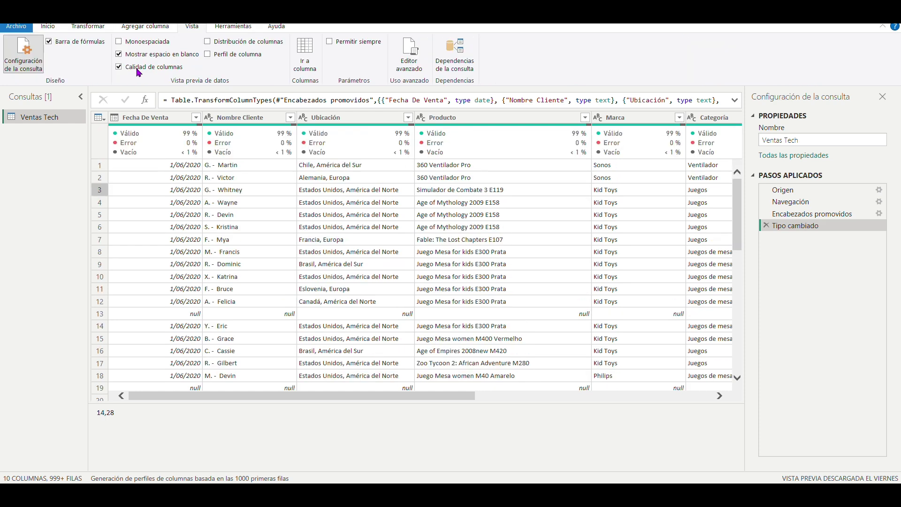
{"action": "left_click", "coordinate": [201, 29]}
{"action": "left_click_drag", "start_coordinate": [400, 403], "coordinate": [398, 451]}
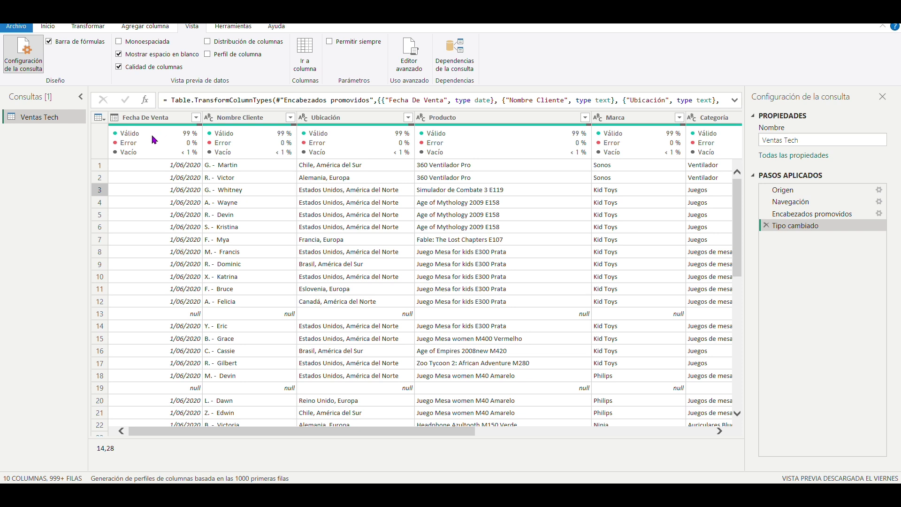
{"action": "mouse_move", "coordinate": [169, 137]}
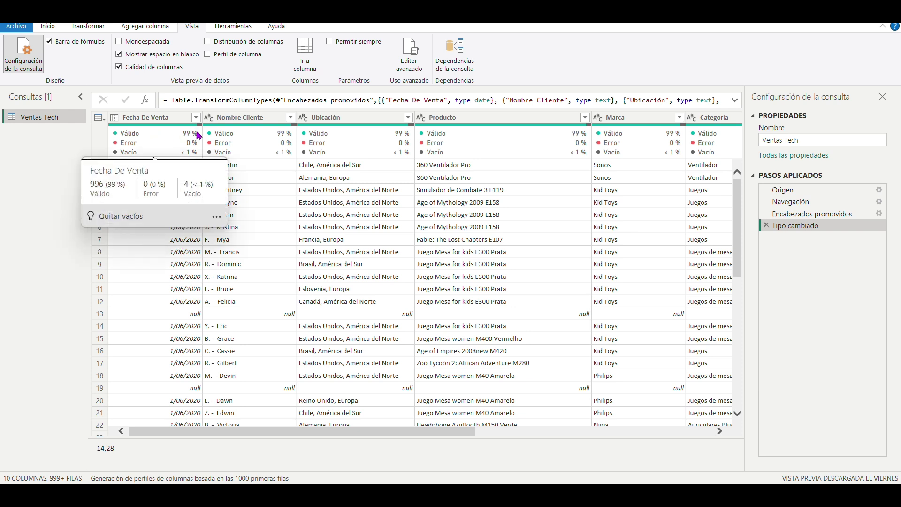
Step: Check the null cells in row 13 and remove all blank rows from the Ventas Tech query
{"action": "left_click", "coordinate": [153, 149]}
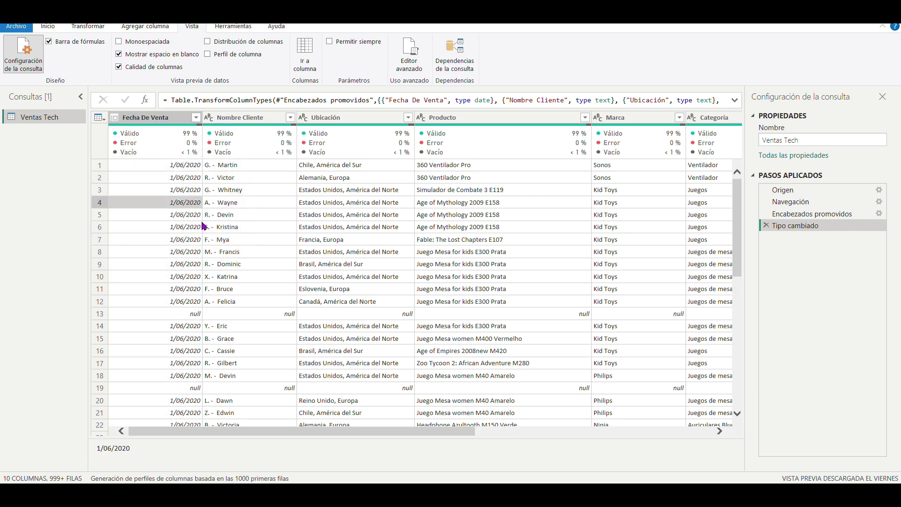
{"action": "left_click", "coordinate": [173, 314]}
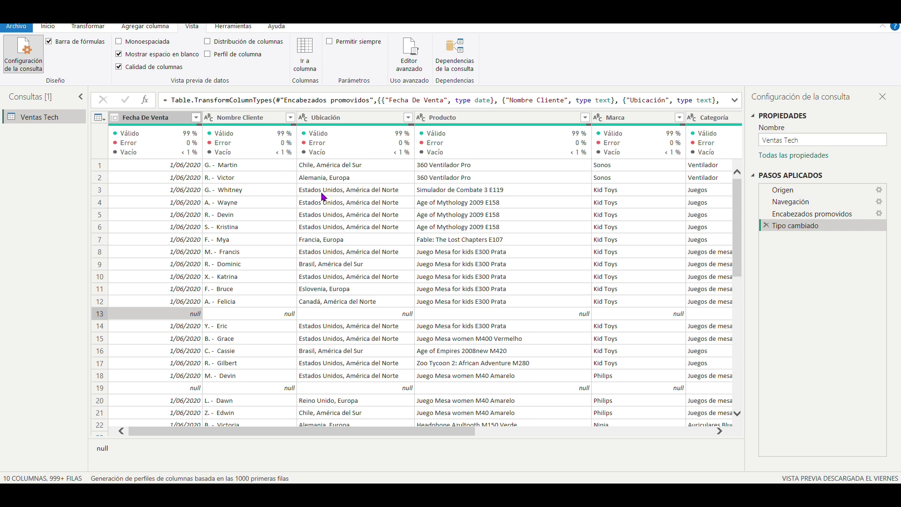
{"action": "left_click", "coordinate": [209, 318]}
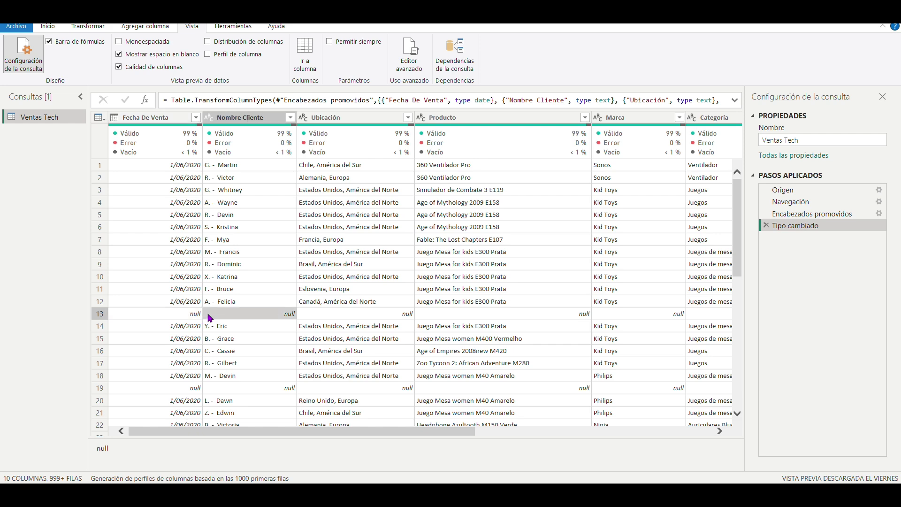
{"action": "left_click", "coordinate": [48, 28]}
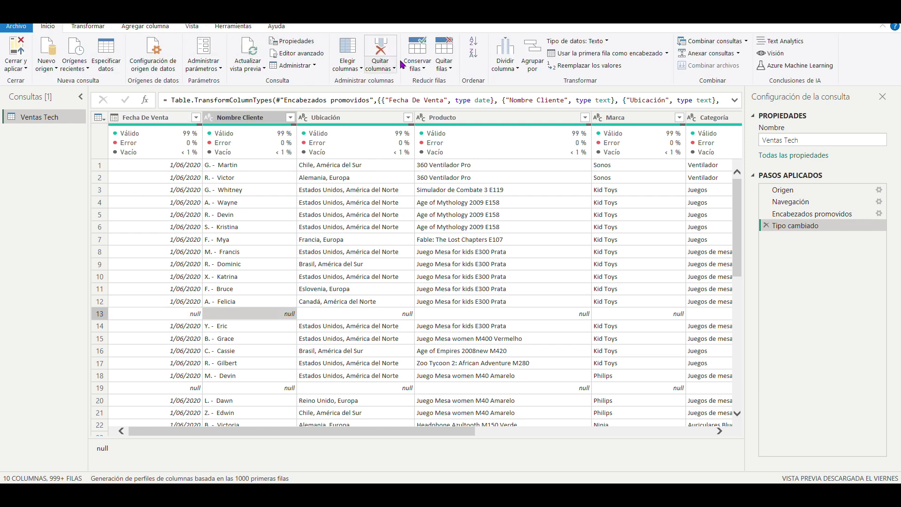
{"action": "left_click", "coordinate": [453, 71]}
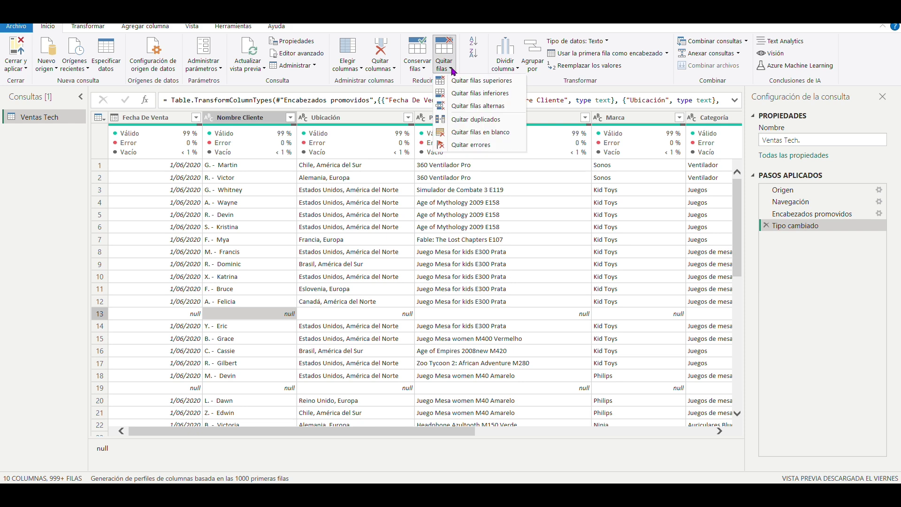
{"action": "left_click", "coordinate": [480, 133]}
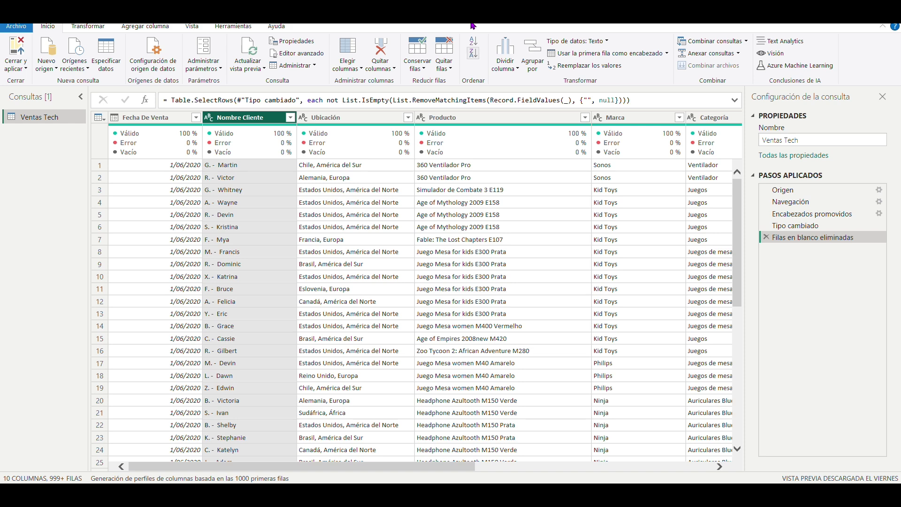
Step: Remove the nearly empty Column10 from the query
{"action": "left_click_drag", "start_coordinate": [458, 467], "coordinate": [697, 479]}
{"action": "left_click", "coordinate": [676, 165]}
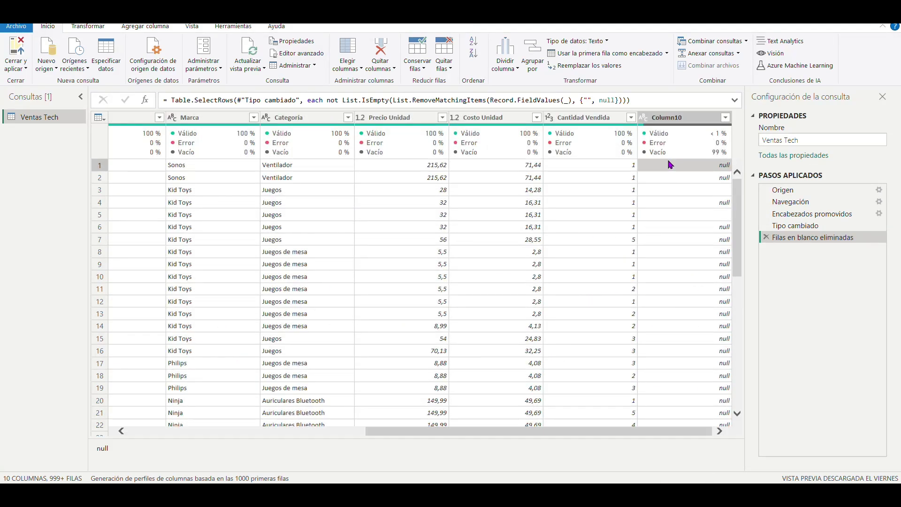
{"action": "left_click", "coordinate": [688, 120]}
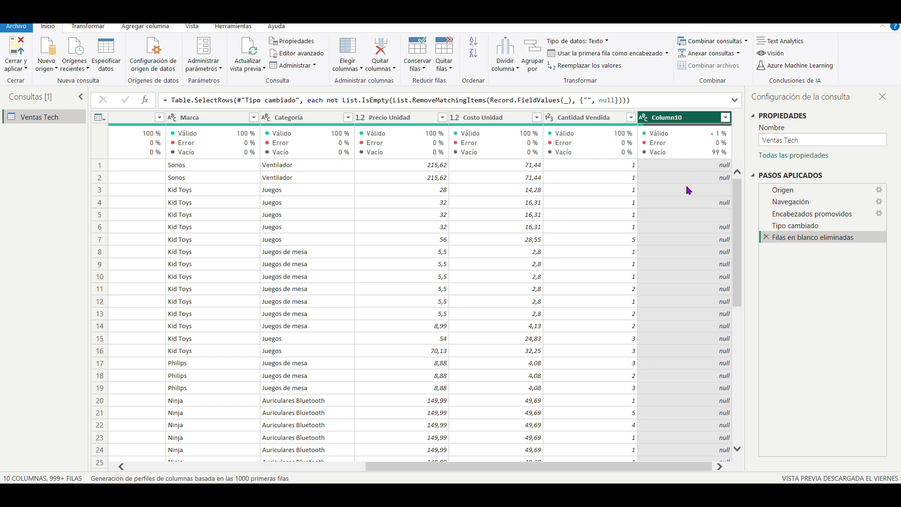
{"action": "right_click", "coordinate": [701, 123]}
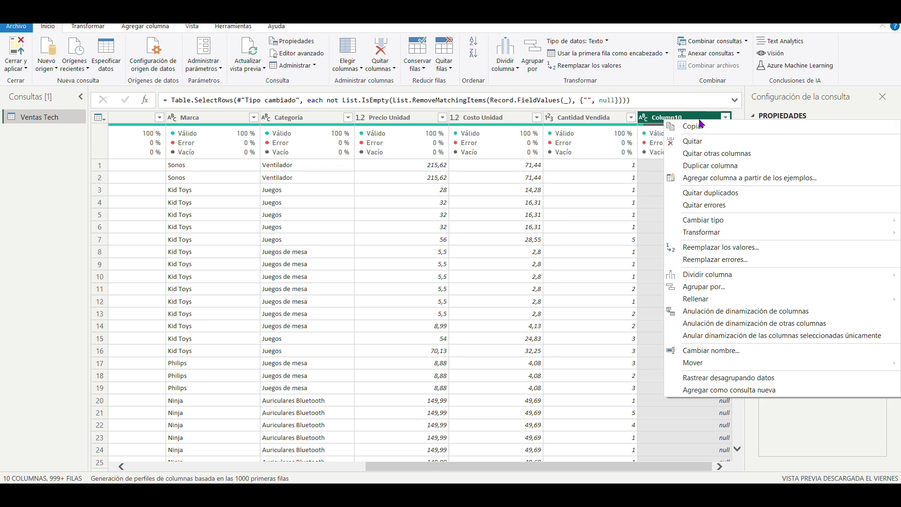
{"action": "left_click", "coordinate": [690, 147]}
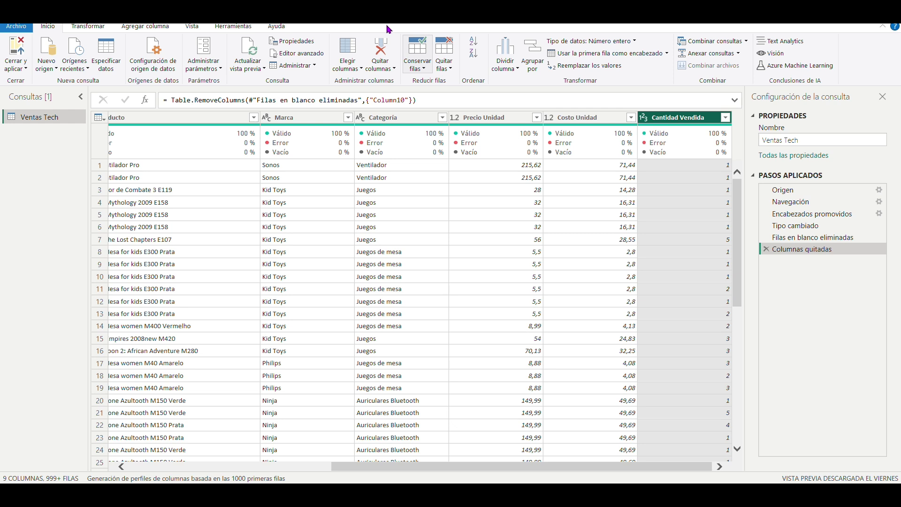
Step: Add a new column that multiplies Precio Unidad by Cantidad Vendida
{"action": "left_click", "coordinate": [507, 117]}
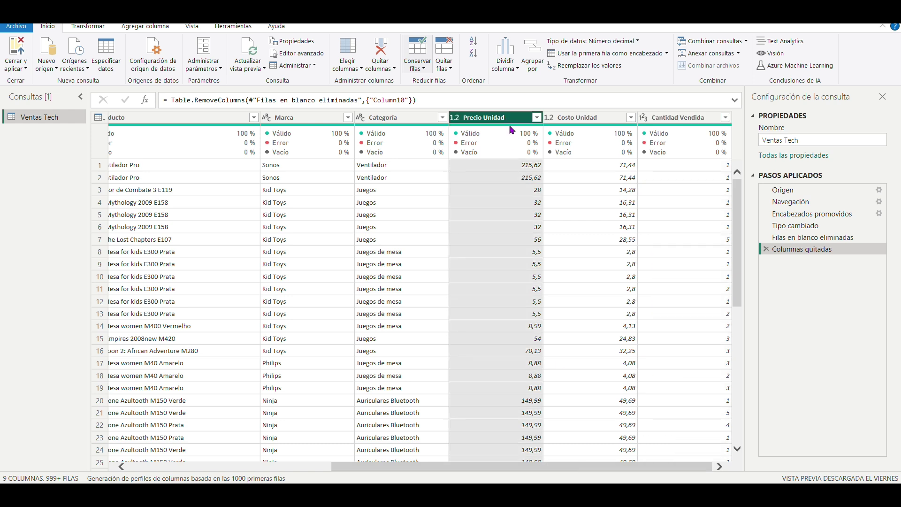
{"action": "mouse_move", "coordinate": [512, 130]}
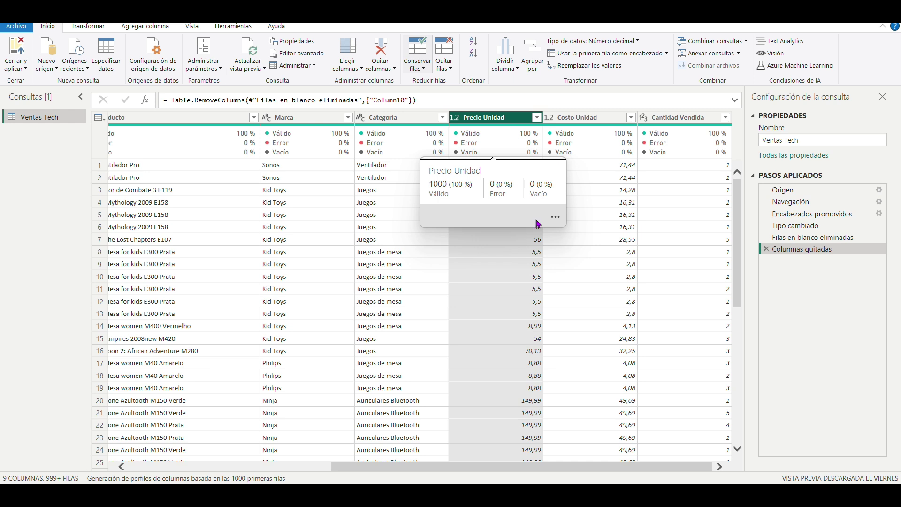
{"action": "left_click", "coordinate": [667, 118], "text": "ctrl"}
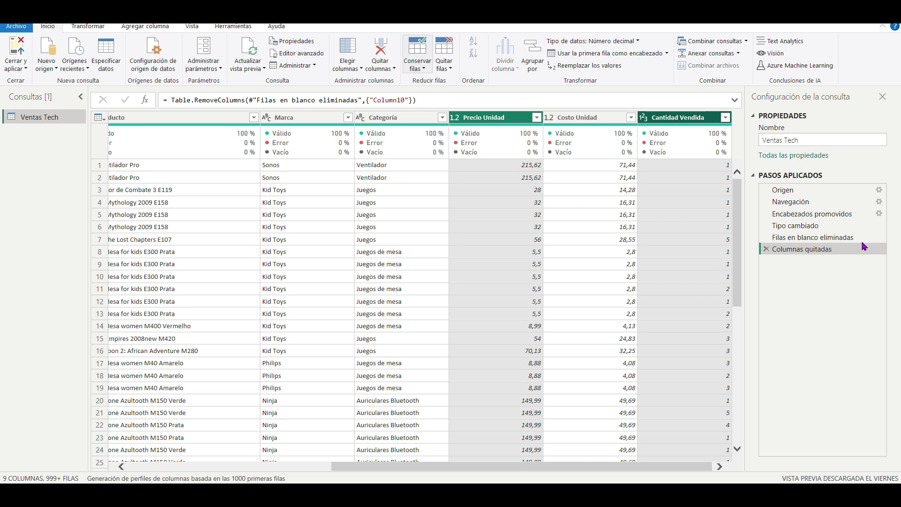
{"action": "left_click", "coordinate": [134, 27]}
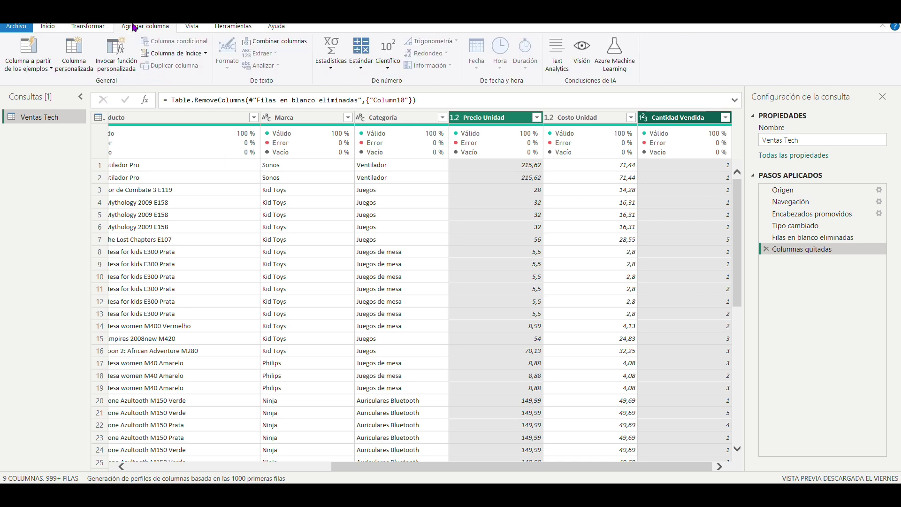
{"action": "left_click", "coordinate": [357, 70]}
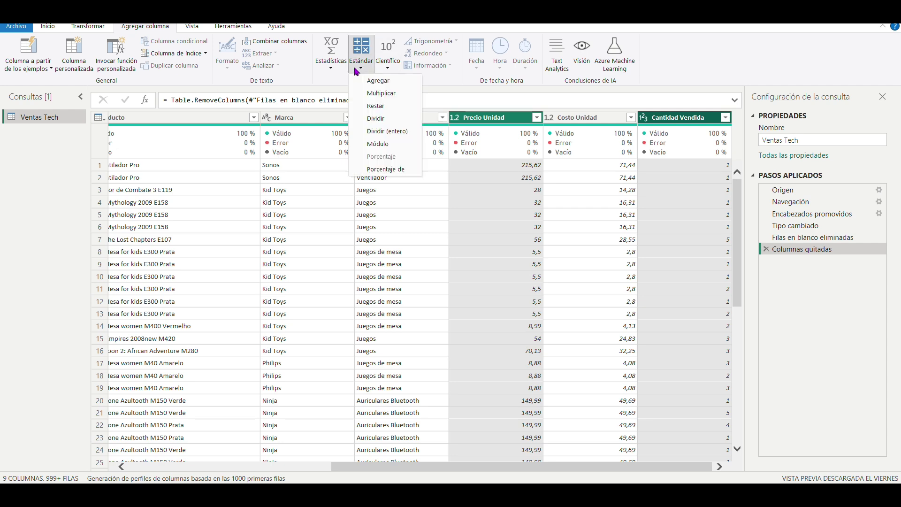
{"action": "left_click", "coordinate": [388, 94]}
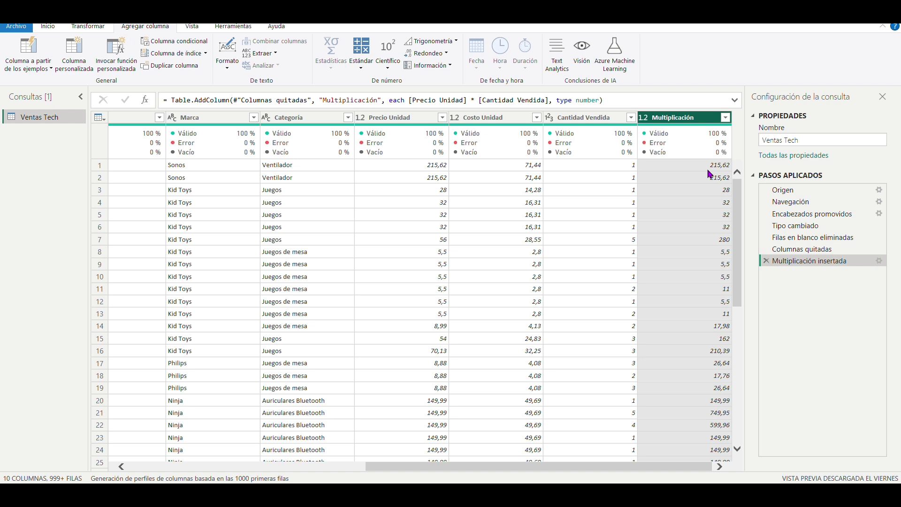
Step: Rename the new Multiplicación column to Facturación
{"action": "left_click", "coordinate": [677, 178]}
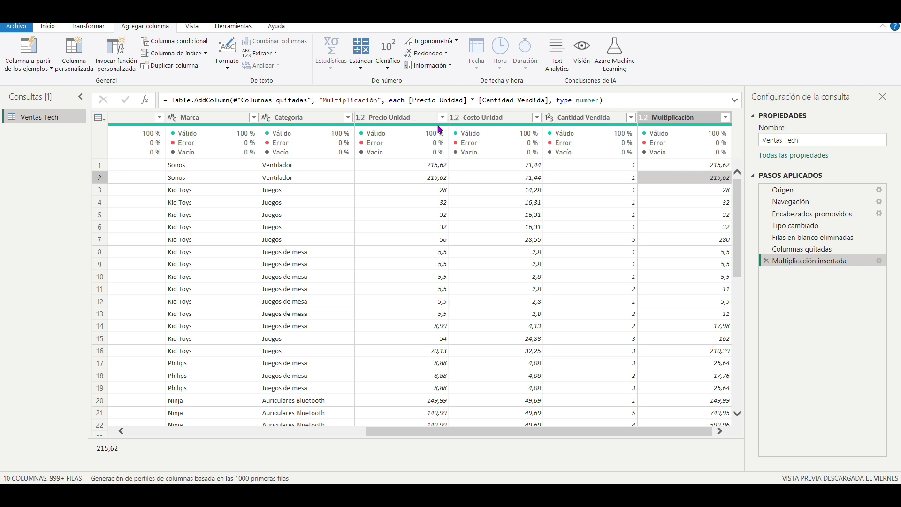
{"action": "double_click", "coordinate": [675, 117]}
{"action": "type", "text": "Fa"}
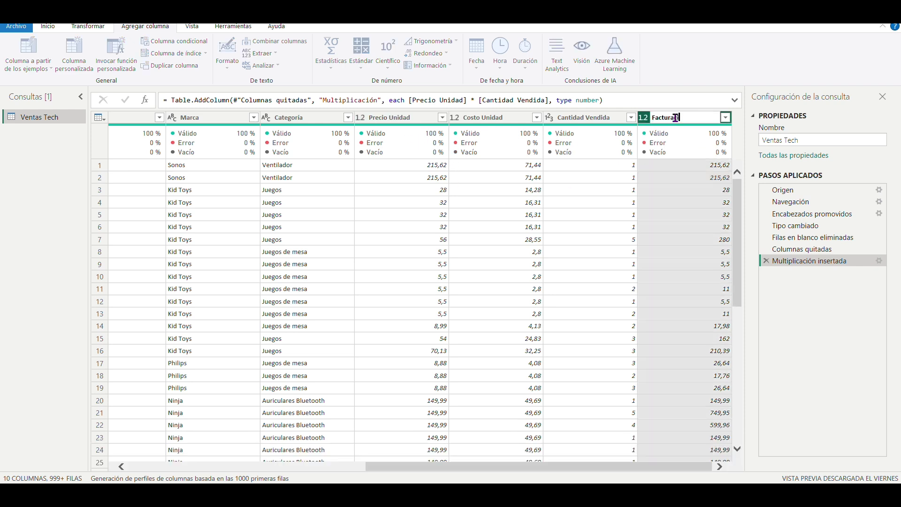
{"action": "type", "text": "cturación"}
{"action": "key", "text": "Return"}
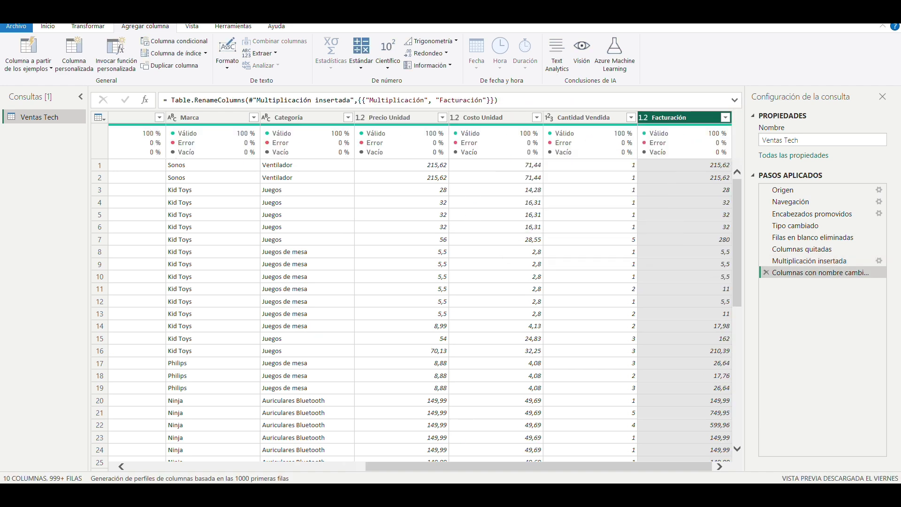
Step: Split the Ubicación column by a custom comma delimiter at each occurrence of the delimiter
{"action": "left_click_drag", "start_coordinate": [559, 473], "coordinate": [321, 473]}
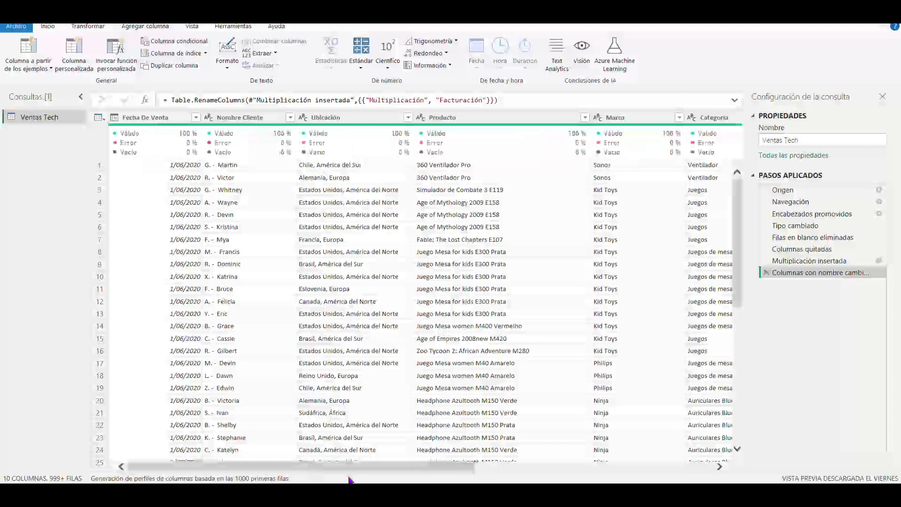
{"action": "left_click", "coordinate": [340, 118]}
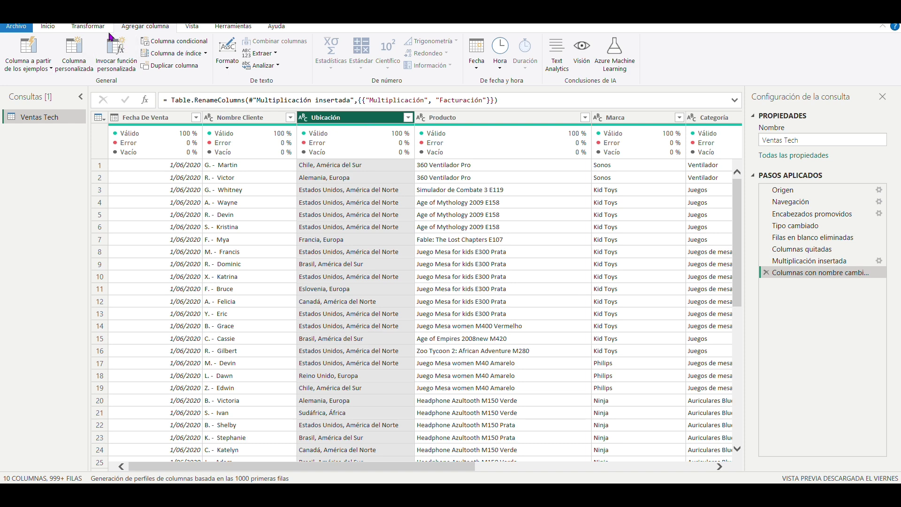
{"action": "left_click", "coordinate": [91, 27]}
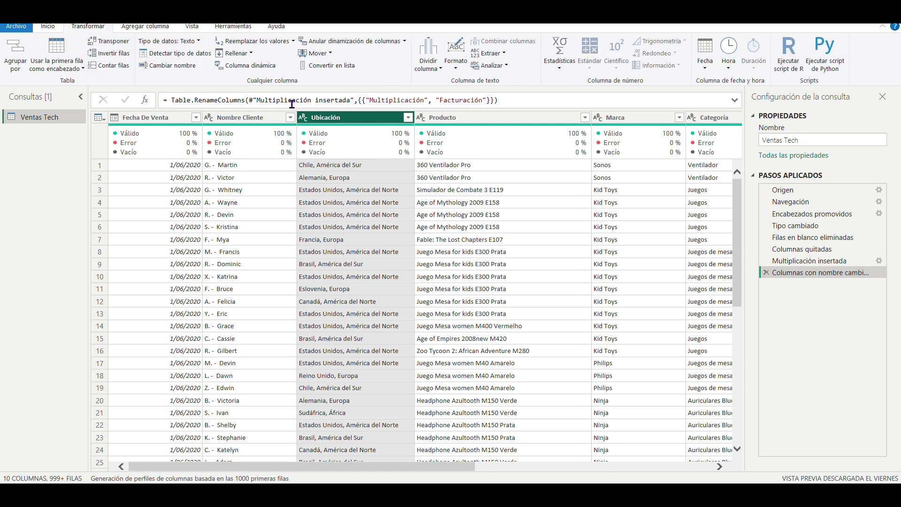
{"action": "left_click", "coordinate": [435, 66]}
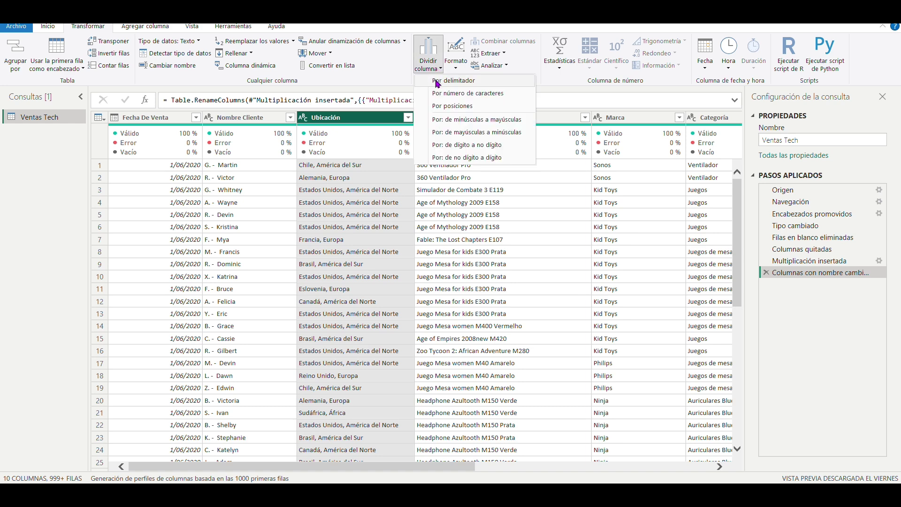
{"action": "left_click", "coordinate": [437, 84]}
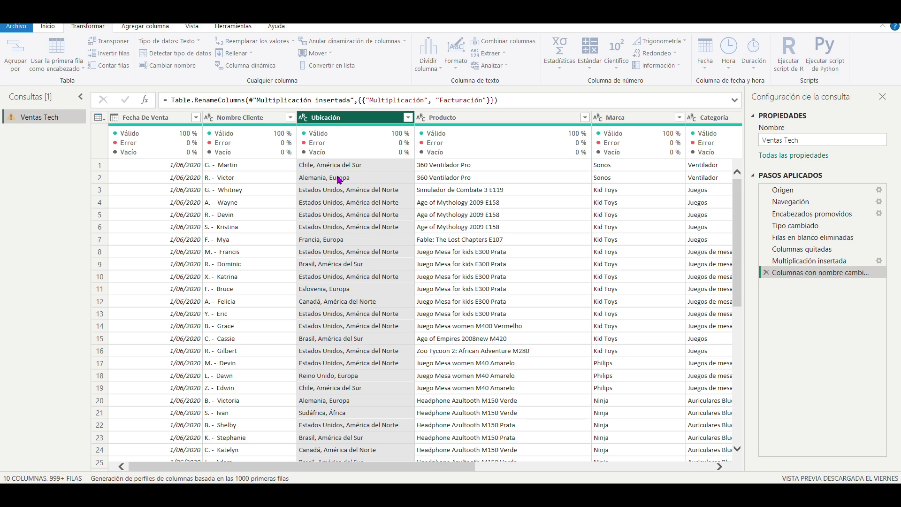
{"action": "left_click_drag", "start_coordinate": [374, 123], "coordinate": [559, 101]}
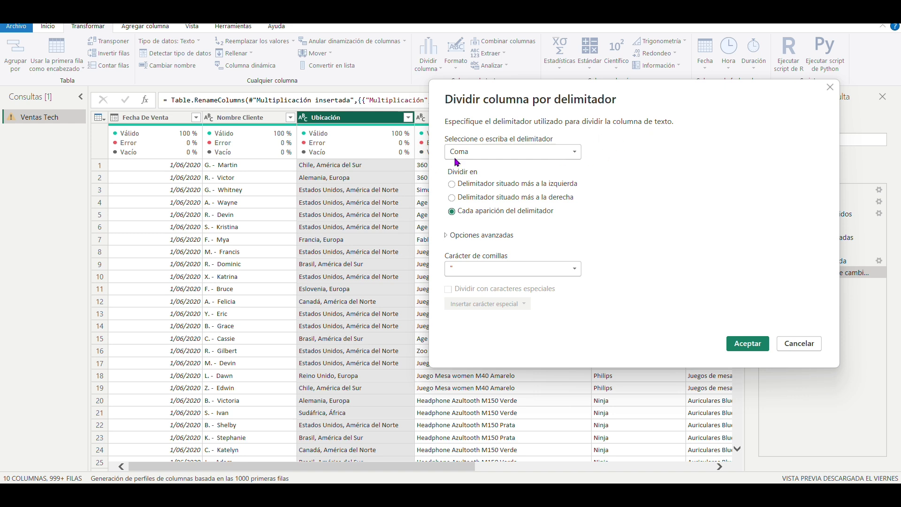
{"action": "left_click", "coordinate": [480, 153]}
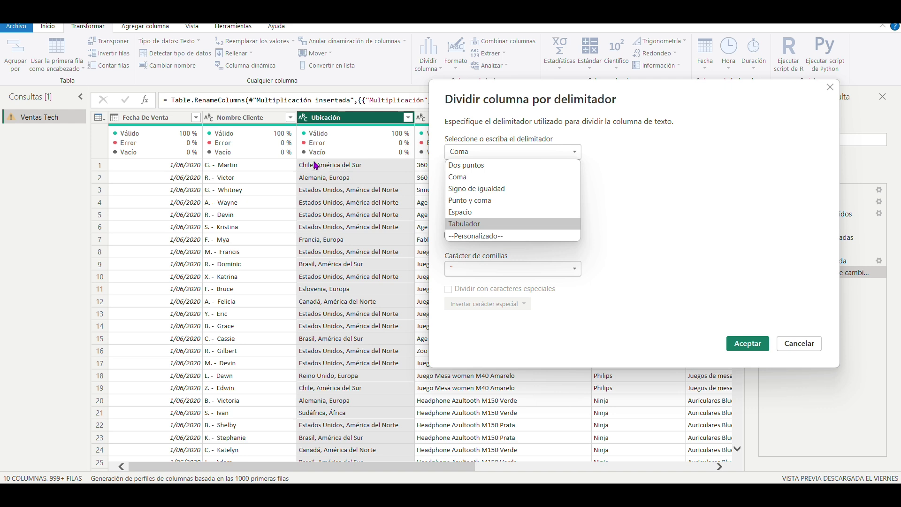
{"action": "left_click", "coordinate": [481, 236]}
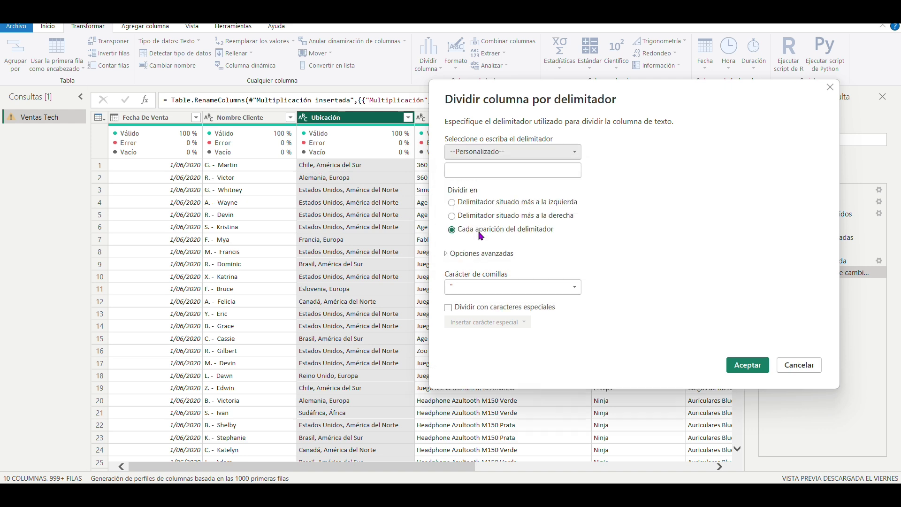
{"action": "left_click", "coordinate": [466, 169]}
{"action": "left_click", "coordinate": [465, 169]}
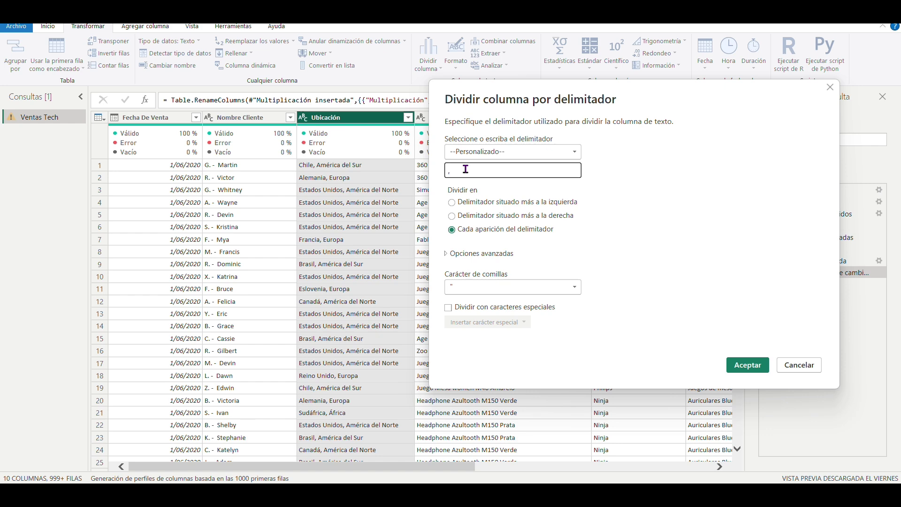
{"action": "type", "text": ","}
{"action": "left_click", "coordinate": [748, 365]}
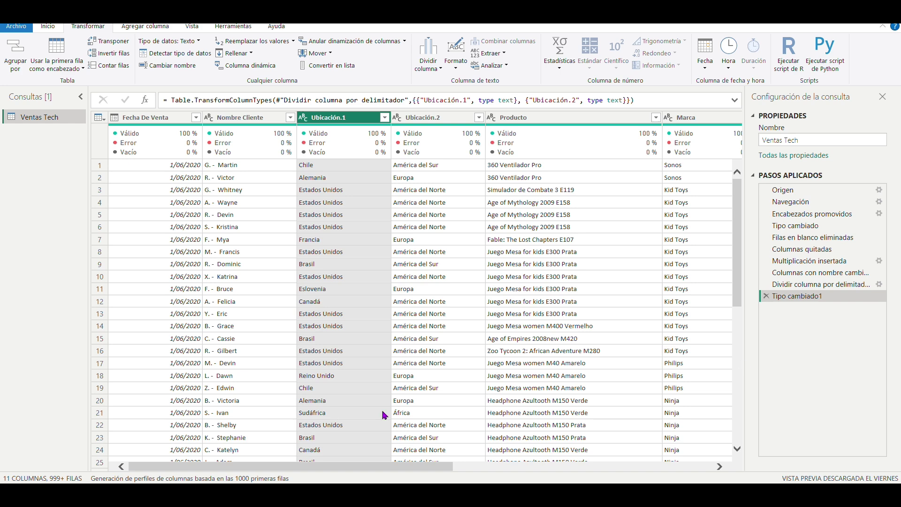
Step: Set column profiling to be based on the complete data set instead of the first 1000 rows
{"action": "left_click", "coordinate": [125, 479]}
{"action": "left_click", "coordinate": [122, 481]}
{"action": "left_click", "coordinate": [124, 480]}
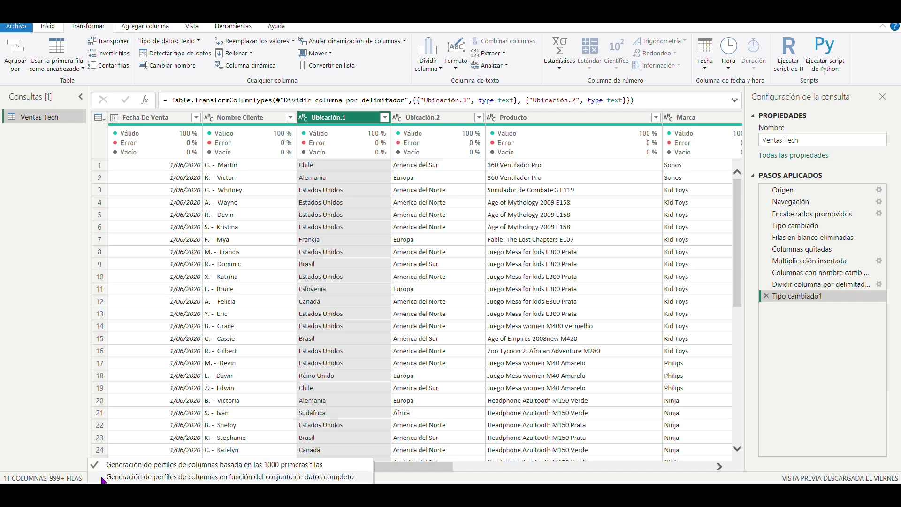
{"action": "left_click", "coordinate": [149, 477]}
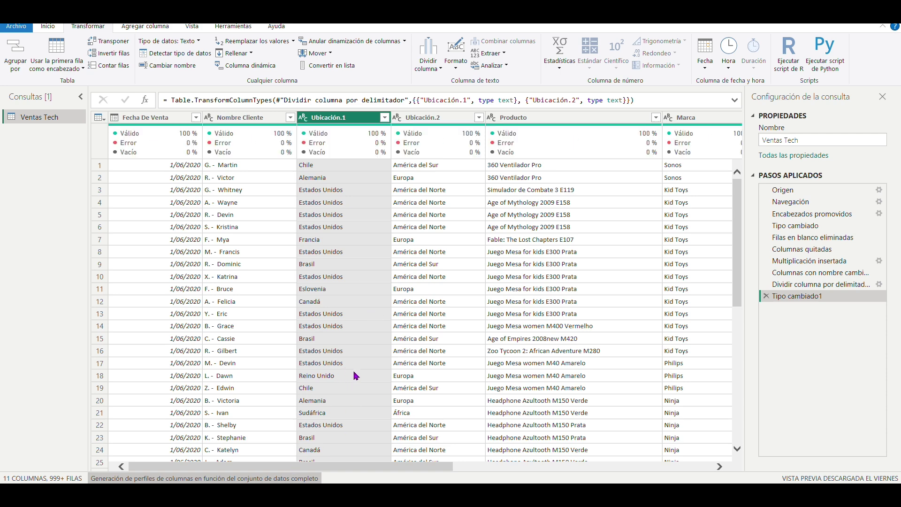
Step: Look over the split rows and rename the Ubicación.1 column to Paises
{"action": "left_click", "coordinate": [221, 254]}
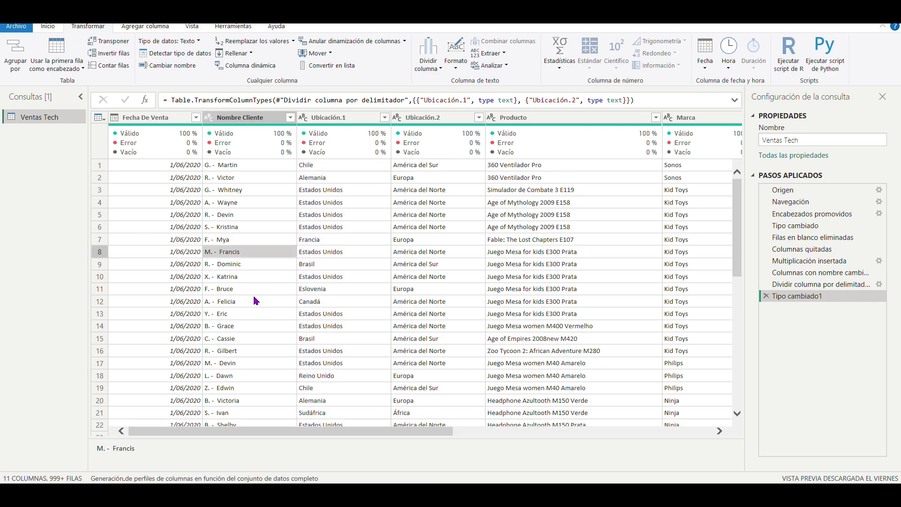
{"action": "scroll", "coordinate": [256, 301], "scroll_direction": "down", "scroll_amount": 13}
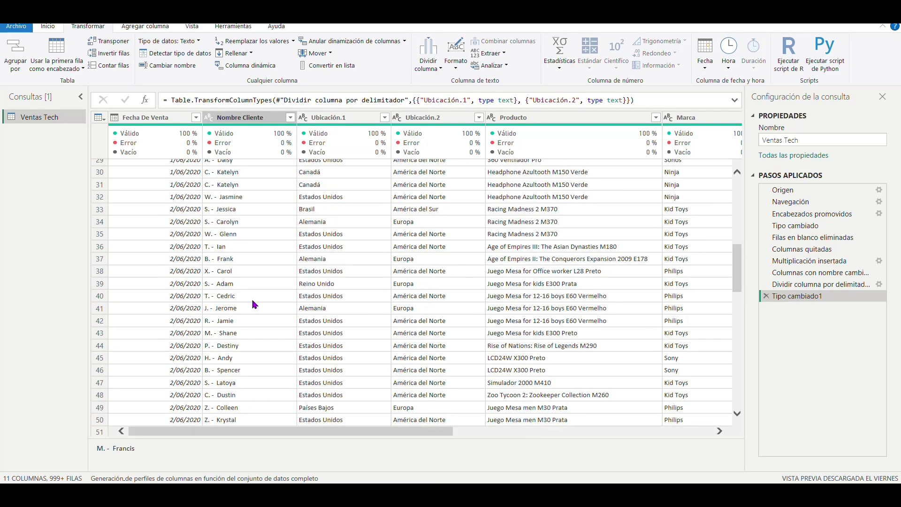
{"action": "scroll", "coordinate": [253, 304], "scroll_direction": "up", "scroll_amount": 13}
{"action": "key", "text": "Up"}
{"action": "key", "text": "Right"}
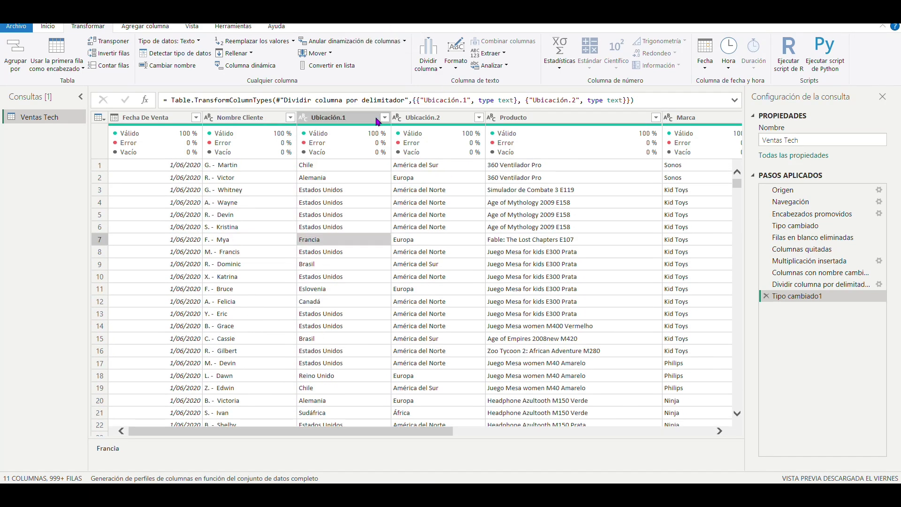
{"action": "left_click", "coordinate": [350, 123]}
{"action": "double_click", "coordinate": [348, 118]}
{"action": "type", "text": "Paises"}
{"action": "key", "text": "Return"}
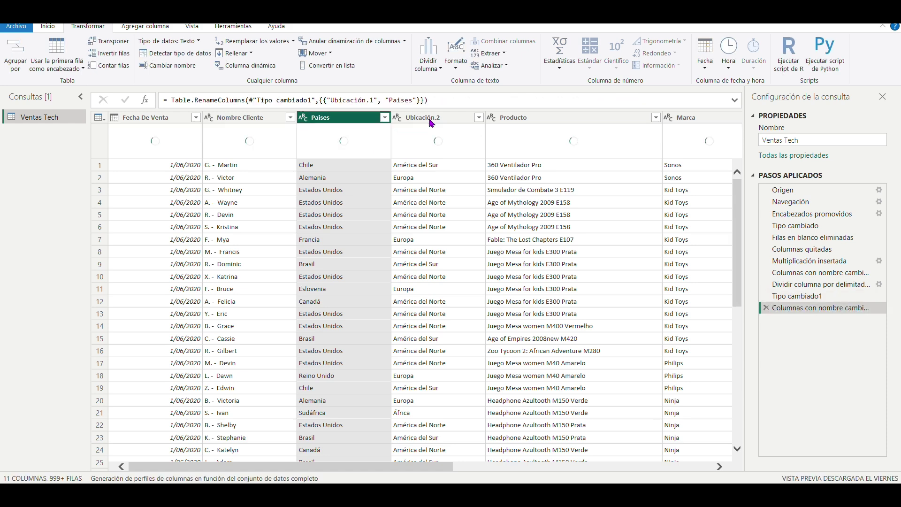
Step: Rename the Ubicación.2 column to Continente
{"action": "double_click", "coordinate": [430, 119]}
{"action": "type", "text": "Contine"}
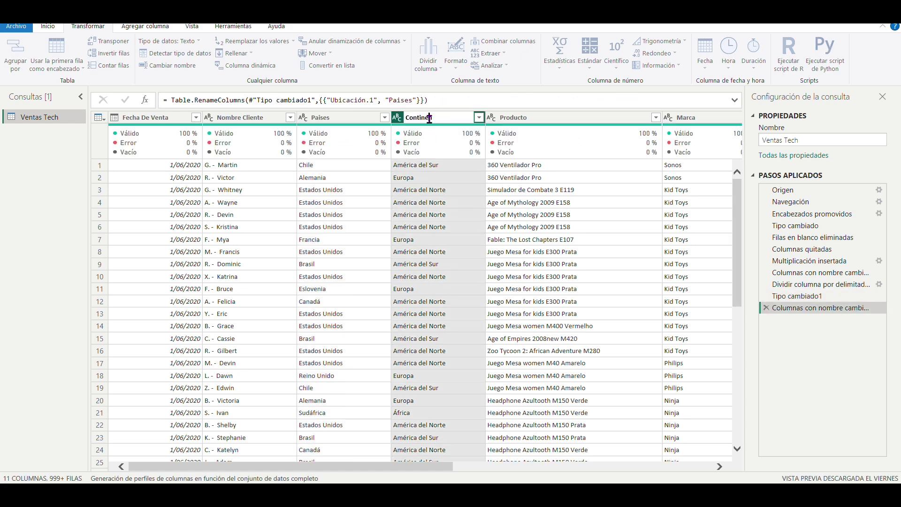
{"action": "type", "text": "ntes"}
{"action": "key", "text": "BackSpace"}
{"action": "key", "text": "Return"}
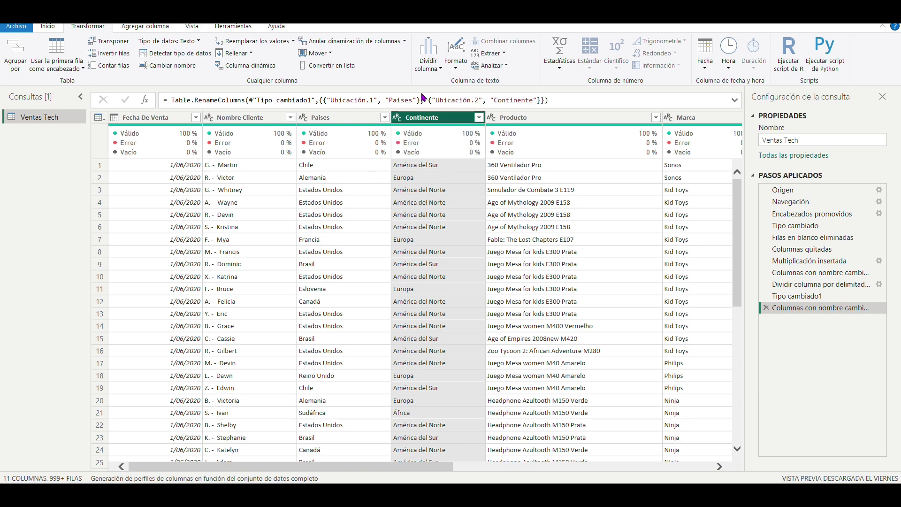
Step: Add a column from examples that puts each customer's name before the initial, entering the reordered Nombre Cliente values for the first two rows
{"action": "left_click", "coordinate": [226, 118]}
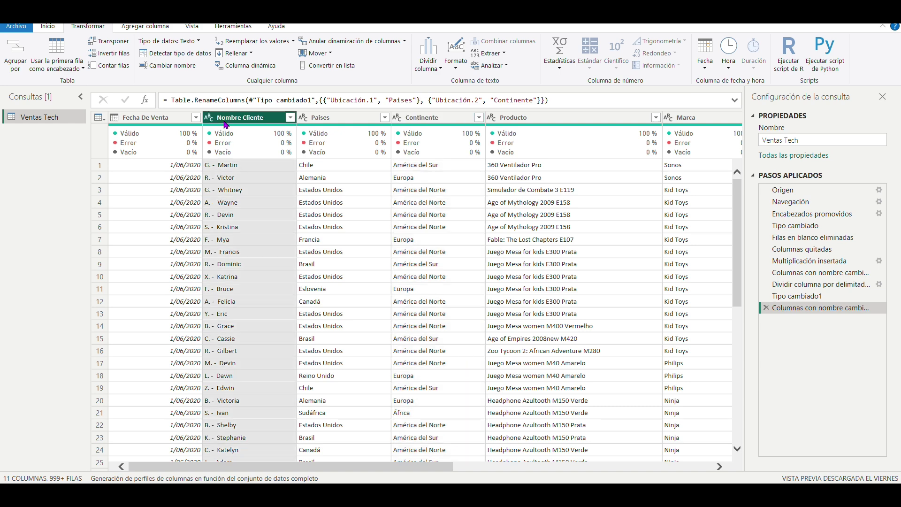
{"action": "left_click_drag", "start_coordinate": [257, 133], "coordinate": [237, 288]}
{"action": "left_click", "coordinate": [135, 27]}
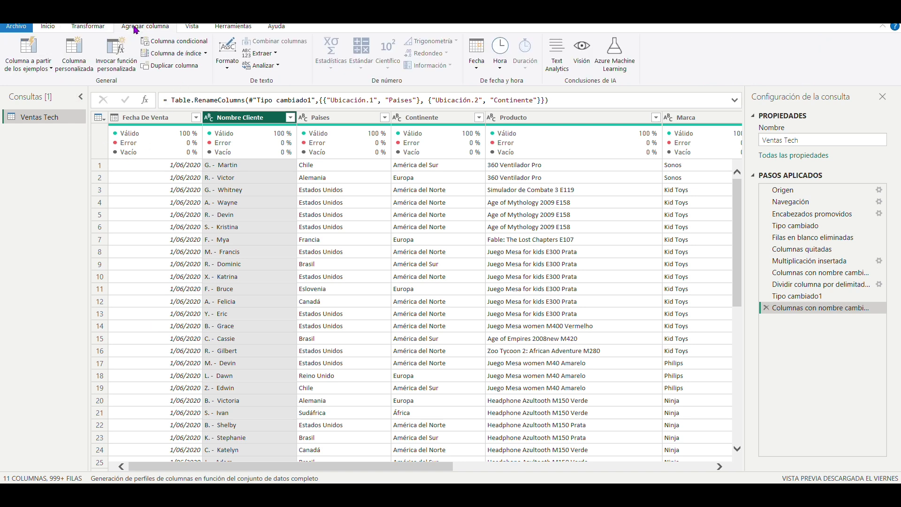
{"action": "left_click", "coordinate": [34, 49]}
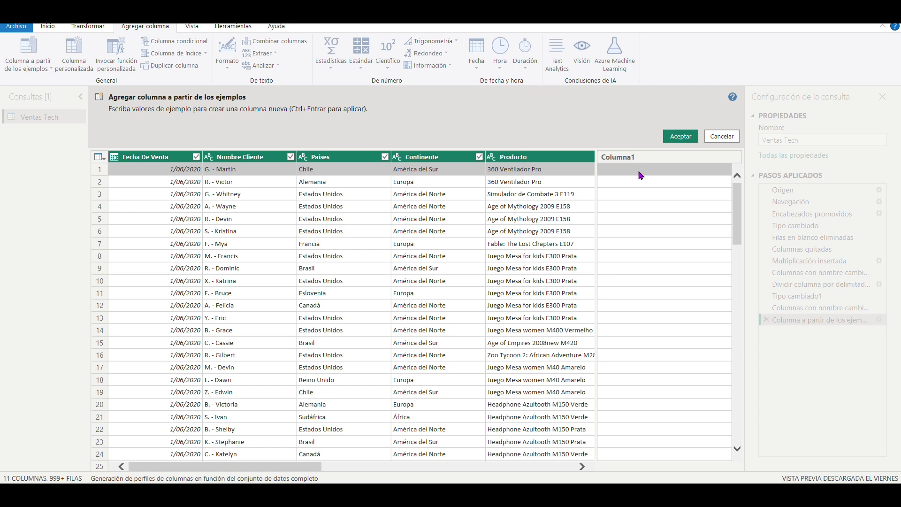
{"action": "type", "text": "Martin"}
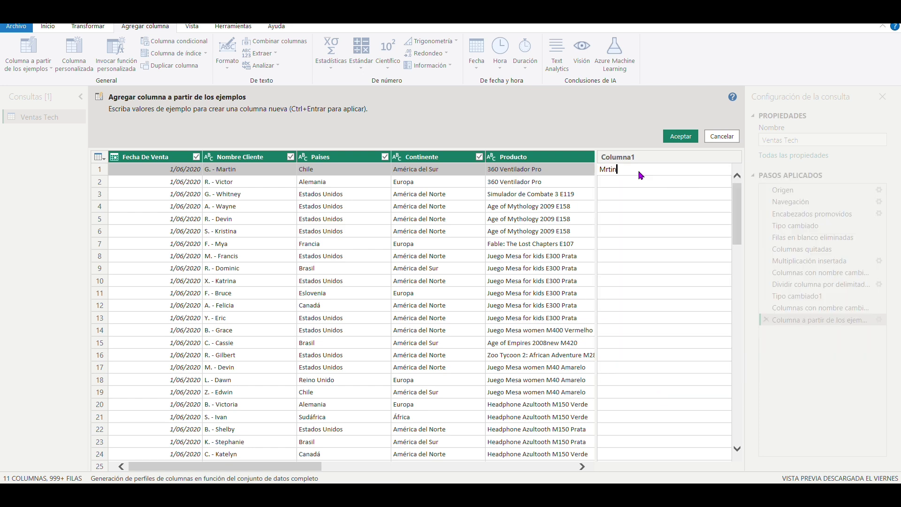
{"action": "key", "text": "BackSpace"}
{"action": "key", "text": "BackSpace"}
{"action": "key", "text": "BackSpace"}
{"action": "key", "text": "BackSpace"}
{"action": "key", "text": "BackSpace"}
{"action": "type", "text": "Martin"}
{"action": "key", "text": "Return"}
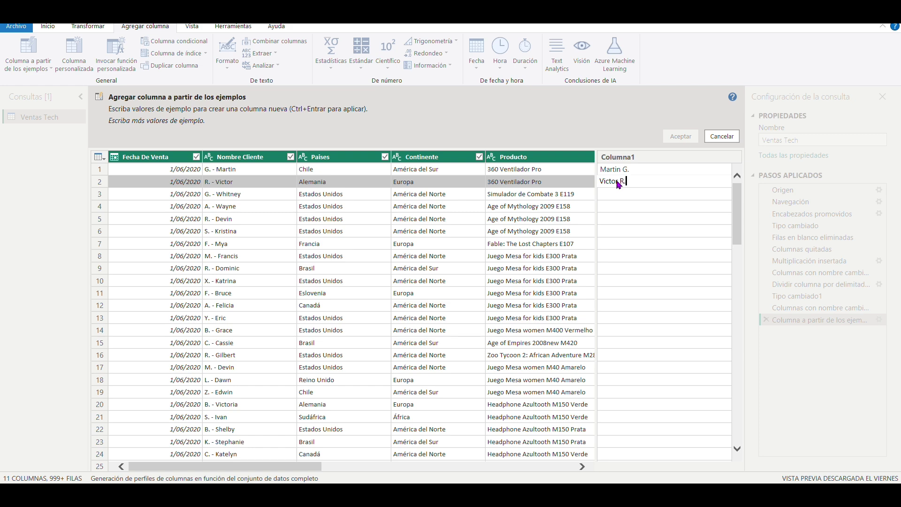
{"action": "key", "text": "Return"}
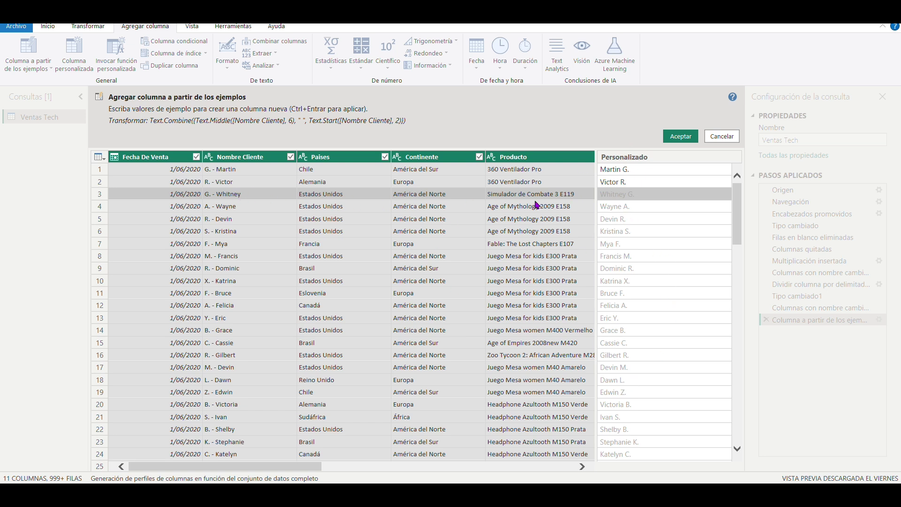
{"action": "left_click", "coordinate": [685, 136]}
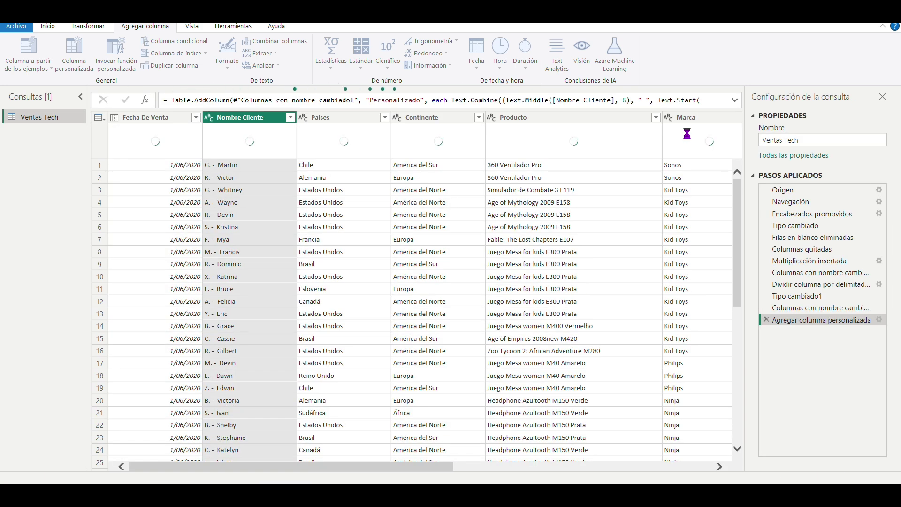
Step: Move the Personalizado column between Nombre Cliente and Paises, and remove the original Nombre Cliente column
{"action": "left_click", "coordinate": [456, 467]}
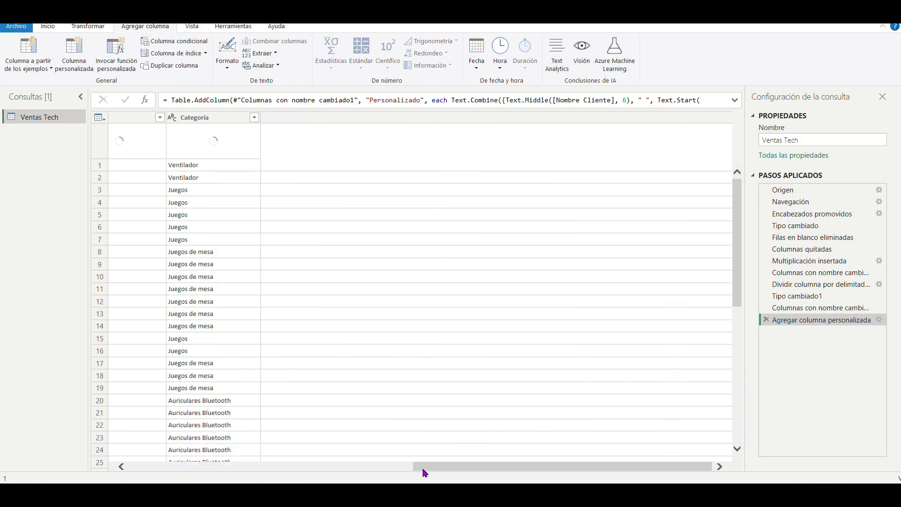
{"action": "left_click_drag", "start_coordinate": [678, 120], "coordinate": [271, 124]}
{"action": "left_click", "coordinate": [169, 118]}
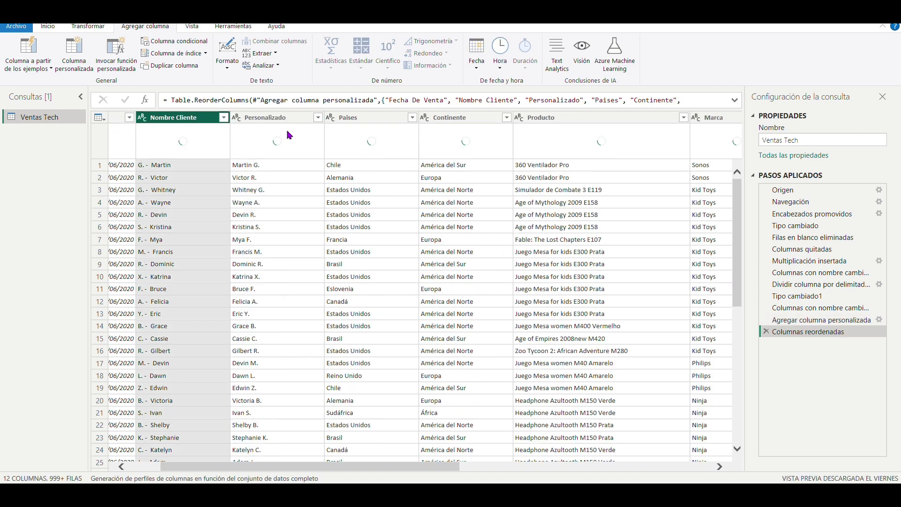
{"action": "right_click", "coordinate": [219, 123]}
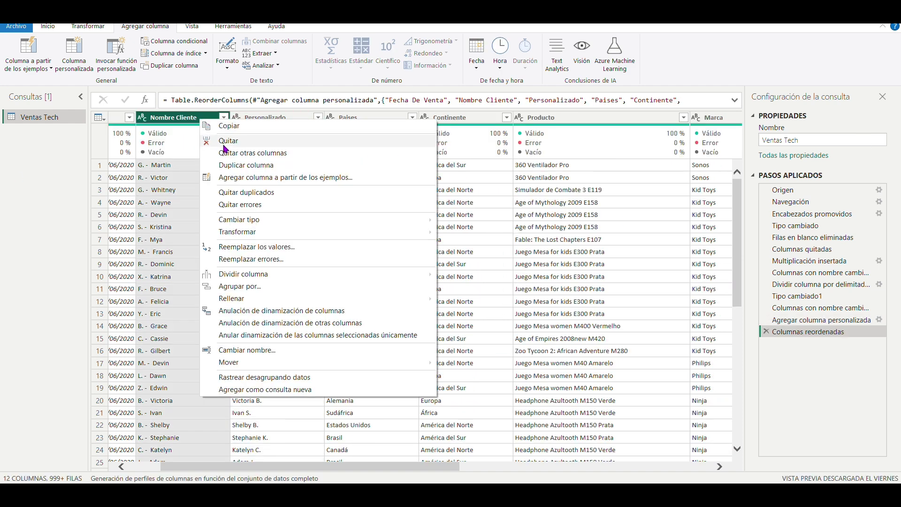
{"action": "left_click", "coordinate": [224, 135]}
Step: Rename the Personalizado column to Nombre Cliente
{"action": "left_click", "coordinate": [162, 123]}
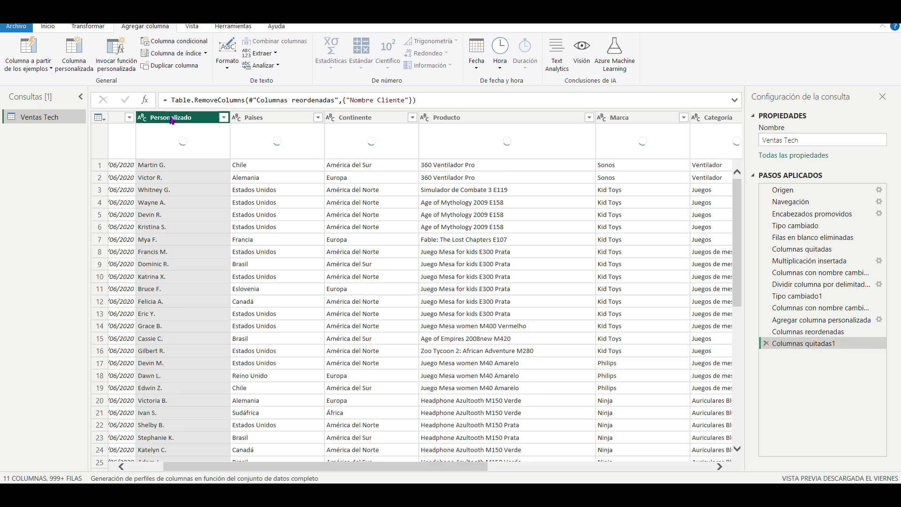
{"action": "double_click", "coordinate": [170, 117]}
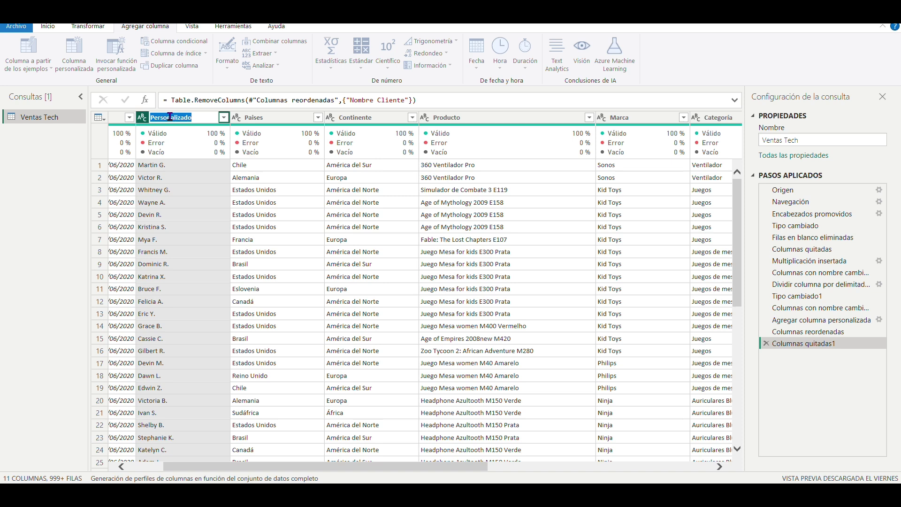
{"action": "type", "text": "ombre Cliente"}
{"action": "key", "text": "Return"}
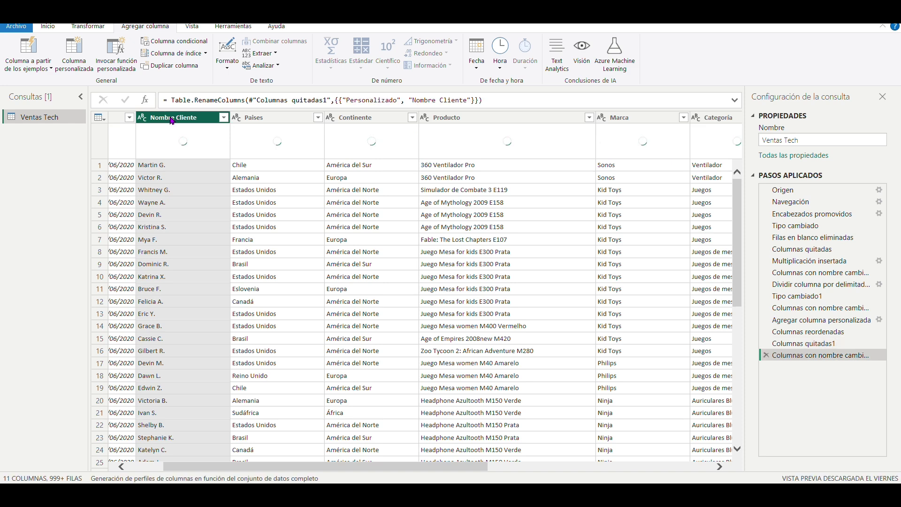
Step: Check the query's columns through to Facturación, then close Power Query and apply the changes to the report
{"action": "left_click", "coordinate": [289, 217]}
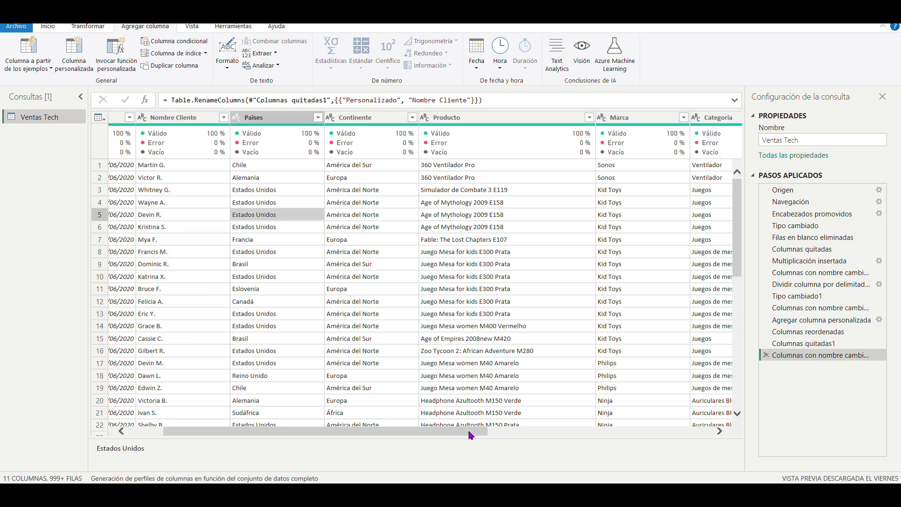
{"action": "left_click_drag", "start_coordinate": [483, 432], "coordinate": [357, 439]}
{"action": "left_click", "coordinate": [136, 117]}
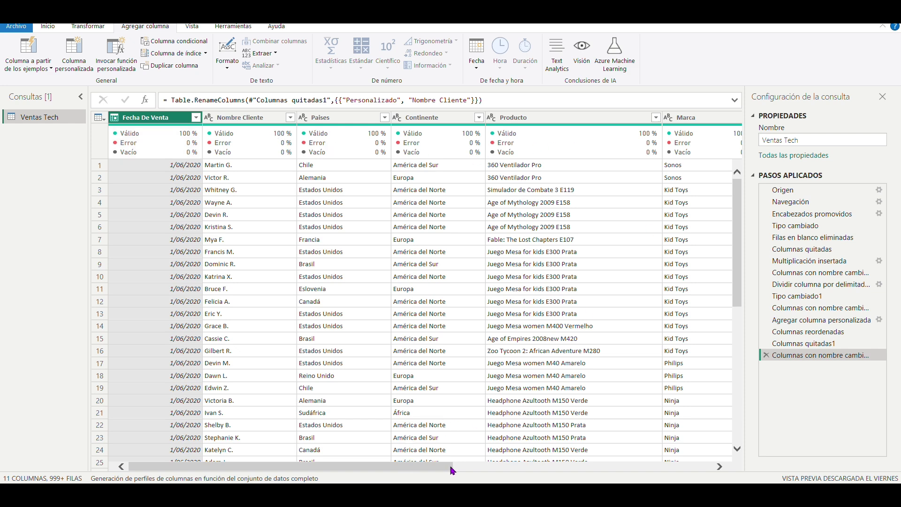
{"action": "left_click_drag", "start_coordinate": [455, 470], "coordinate": [700, 463]}
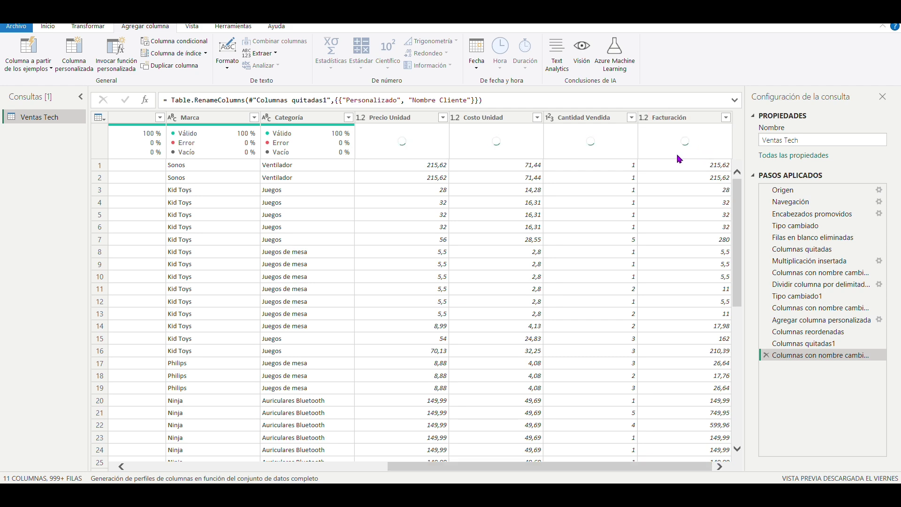
{"action": "left_click", "coordinate": [47, 27]}
{"action": "left_click", "coordinate": [27, 63]}
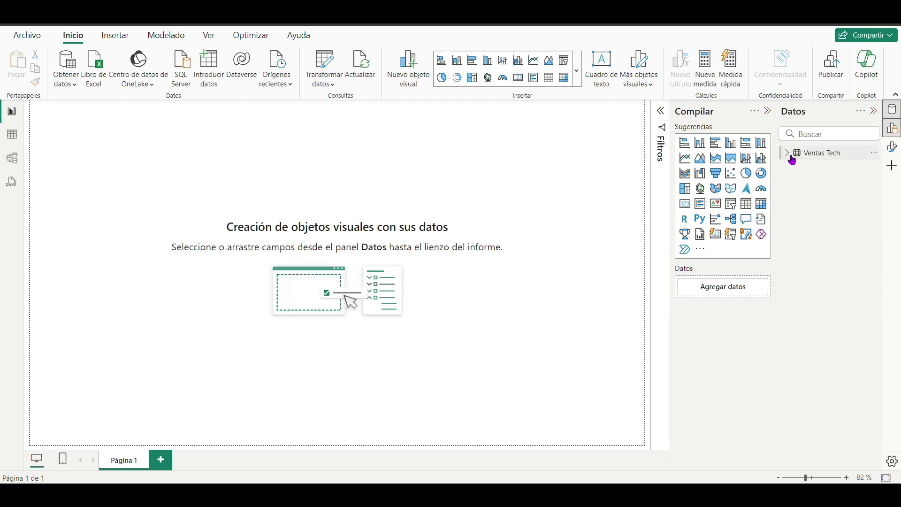
Step: Expand the Ventas Tech field list and review the loaded table in table view before returning to the report canvas
{"action": "mouse_move", "coordinate": [792, 161]}
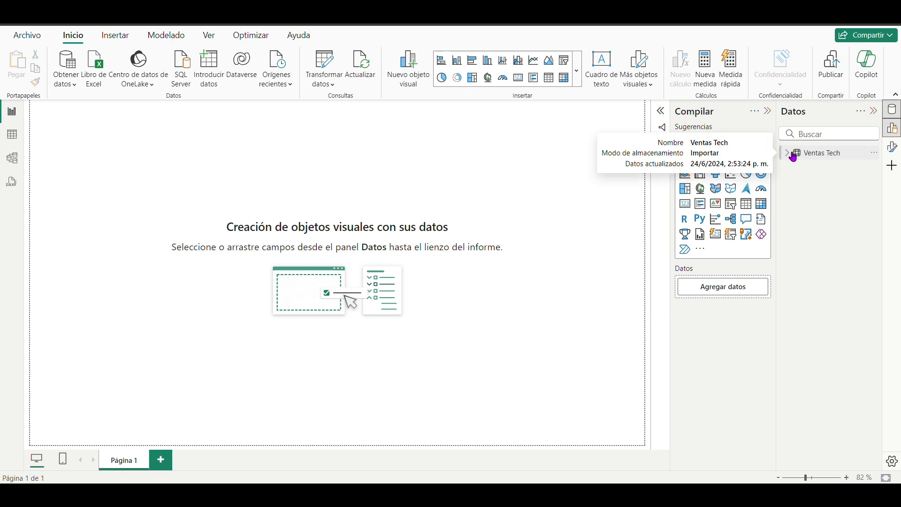
{"action": "left_click", "coordinate": [793, 157]}
{"action": "left_click", "coordinate": [793, 156]}
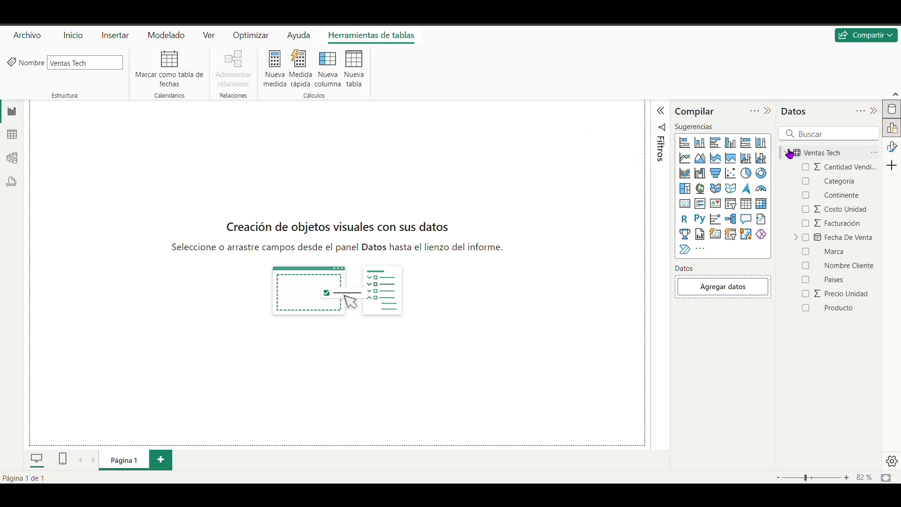
{"action": "left_click", "coordinate": [13, 136]}
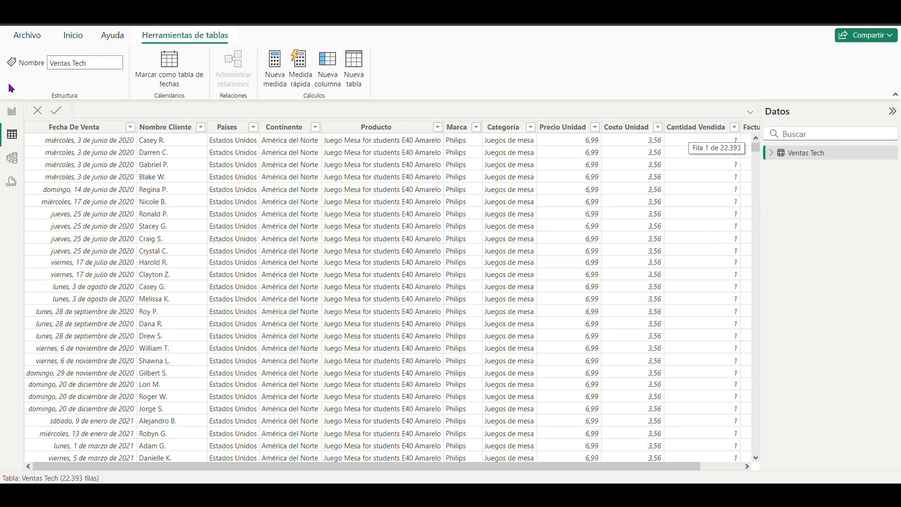
{"action": "left_click", "coordinate": [11, 113]}
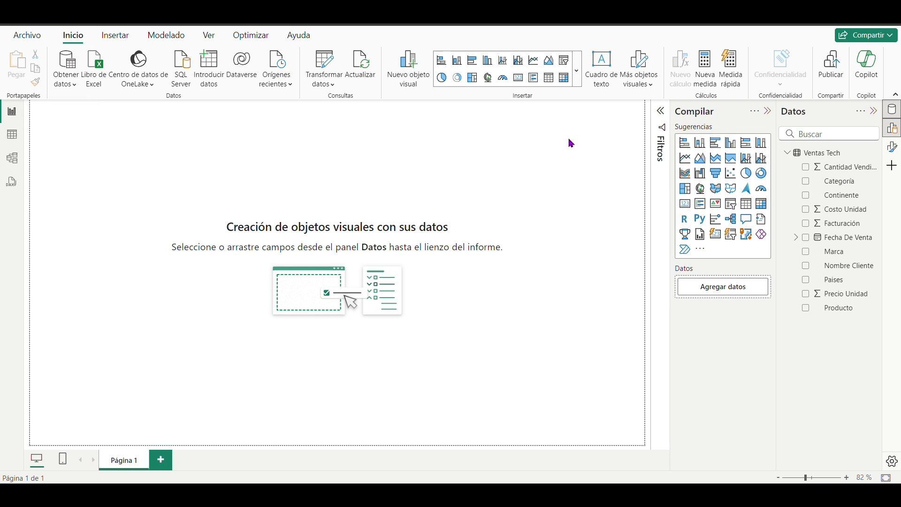
Step: Look through the full gallery of visual types available for insertion in the report
{"action": "left_click", "coordinate": [117, 36]}
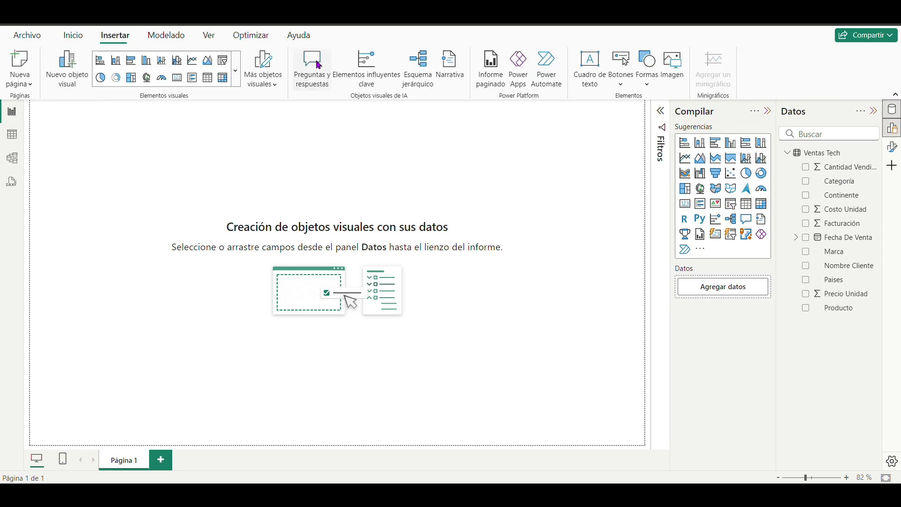
{"action": "left_click", "coordinate": [237, 74]}
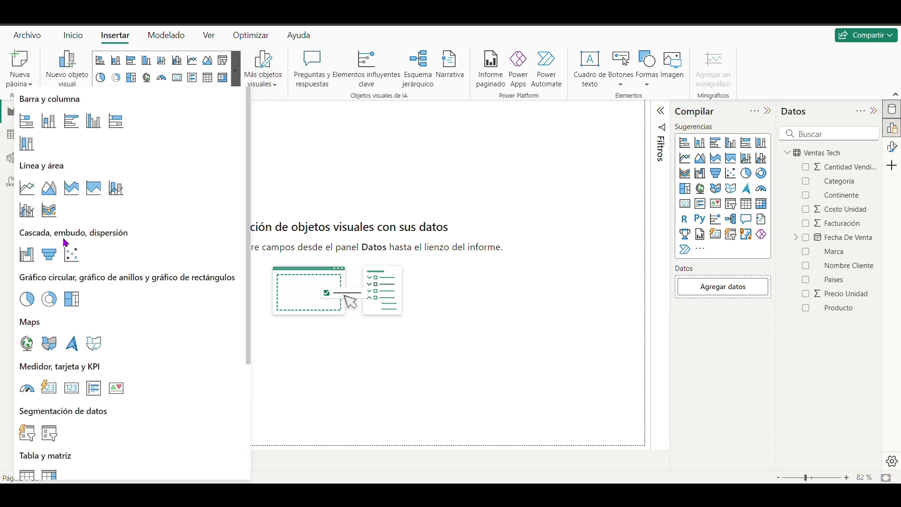
{"action": "scroll", "coordinate": [84, 331], "scroll_direction": "down", "scroll_amount": 5}
{"action": "scroll", "coordinate": [85, 331], "scroll_direction": "up", "scroll_amount": 5}
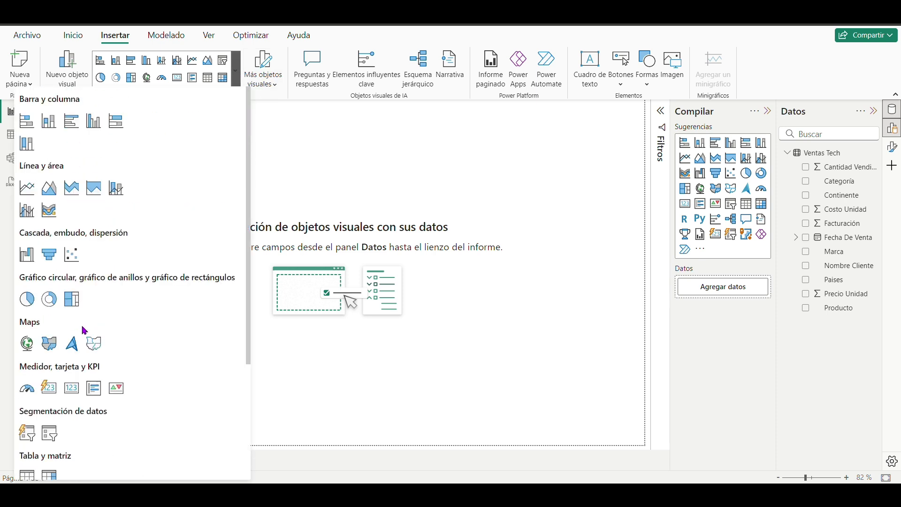
{"action": "left_click", "coordinate": [323, 175]}
{"action": "left_click", "coordinate": [73, 35]}
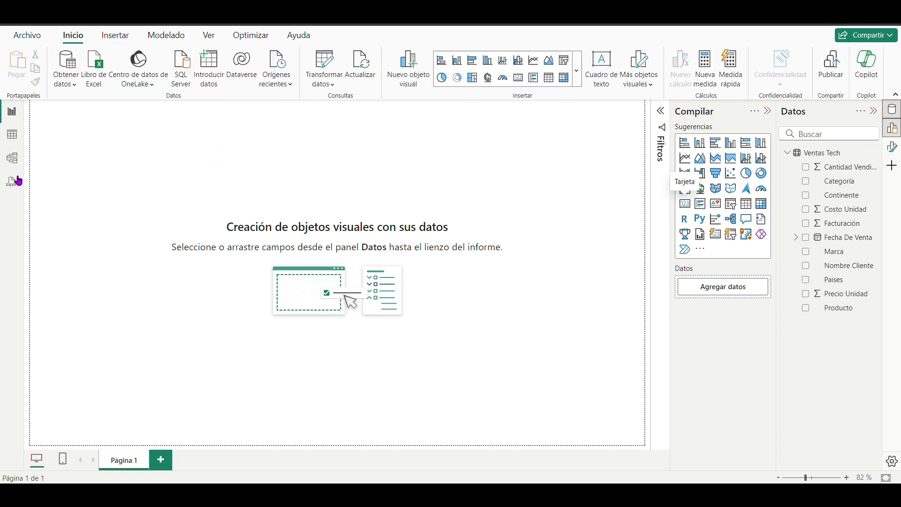
Step: Place a small card visual in the report page's upper-left corner and show the sum of Facturación in it
{"action": "left_click_drag", "start_coordinate": [13, 181], "coordinate": [127, 172]}
{"action": "left_click_drag", "start_coordinate": [86, 216], "coordinate": [89, 162]}
{"action": "left_click", "coordinate": [192, 149]}
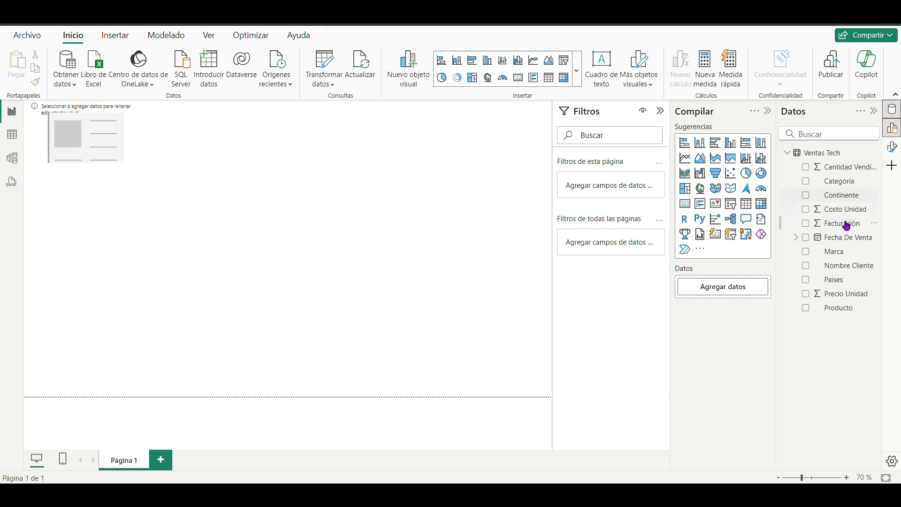
{"action": "left_click_drag", "start_coordinate": [843, 229], "coordinate": [739, 291]}
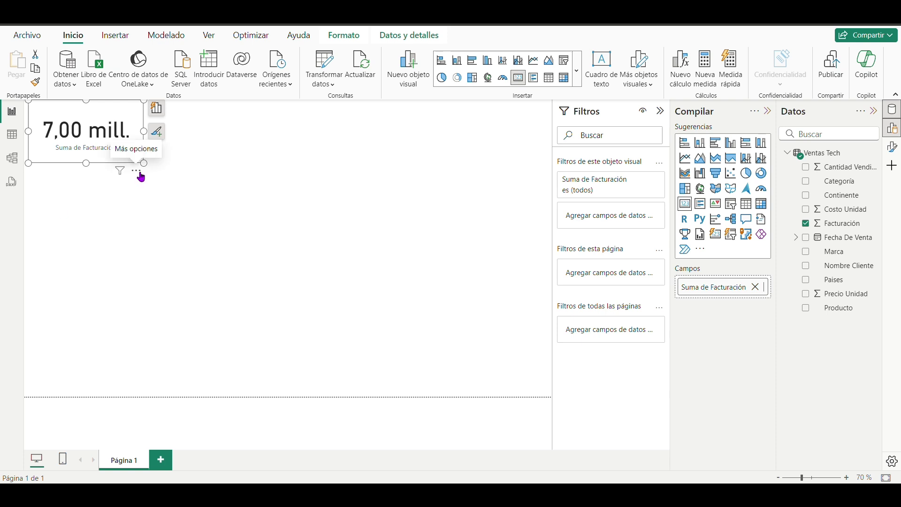
Step: Examine the card's field and summary options, and look over its size and style formatting settings
{"action": "left_click", "coordinate": [891, 147]}
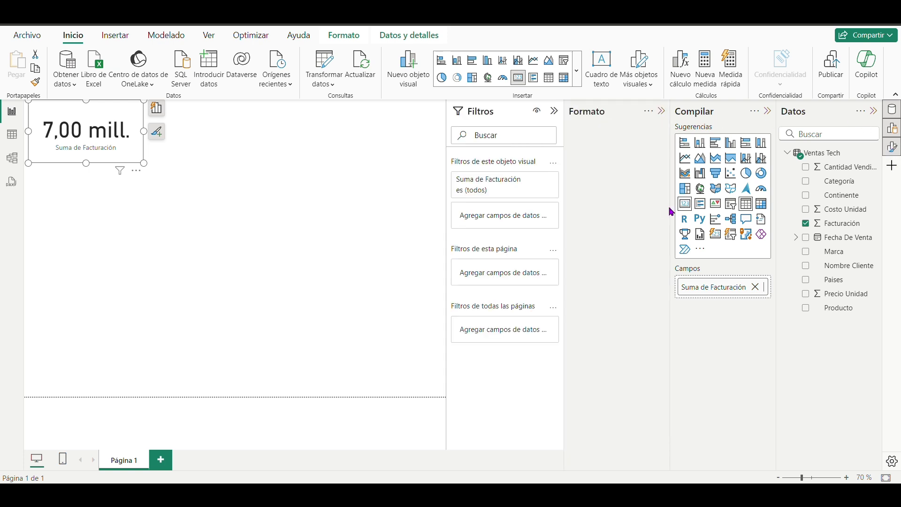
{"action": "left_click", "coordinate": [724, 292]}
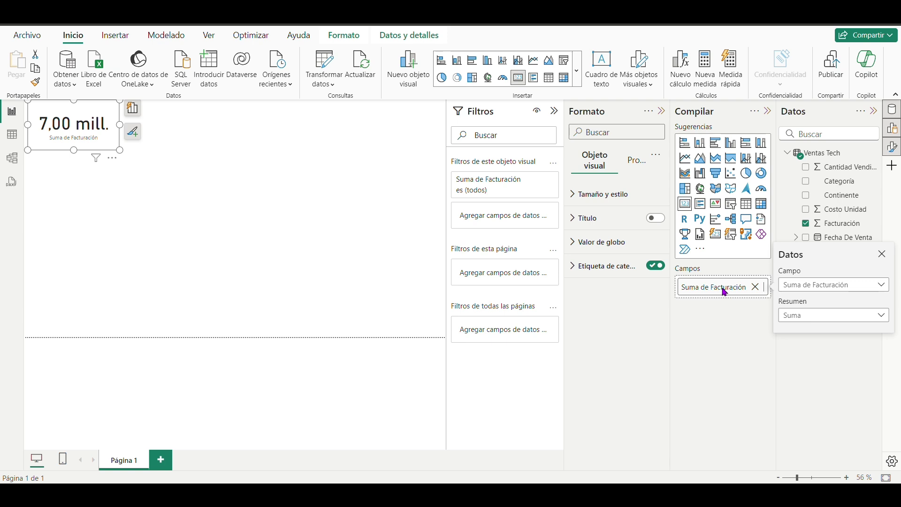
{"action": "left_click", "coordinate": [808, 285]}
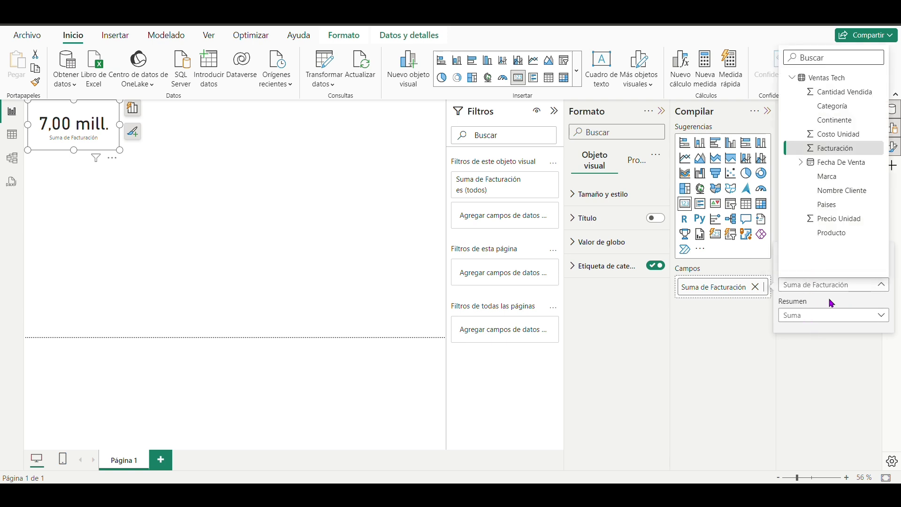
{"action": "left_click", "coordinate": [827, 314]}
{"action": "left_click", "coordinate": [819, 317]}
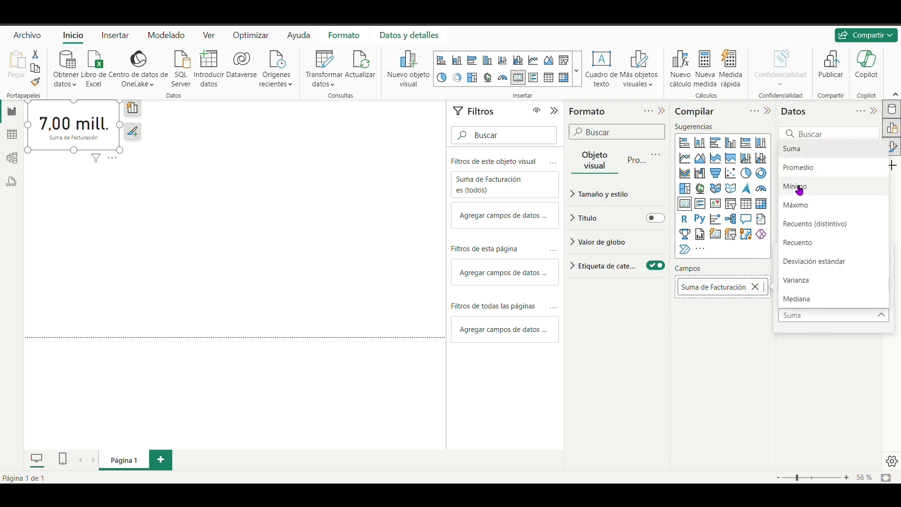
{"action": "left_click", "coordinate": [702, 334]}
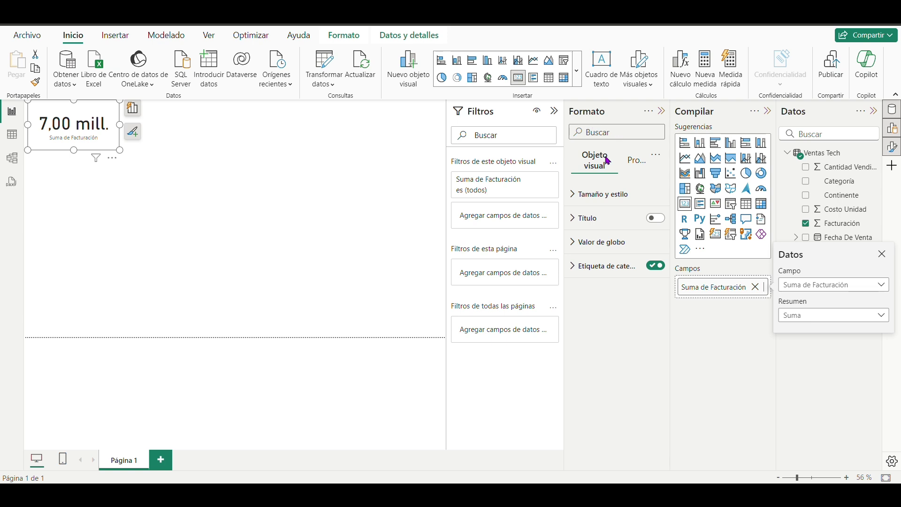
{"action": "left_click", "coordinate": [596, 195]}
{"action": "scroll", "coordinate": [614, 251], "scroll_direction": "down", "scroll_amount": 3}
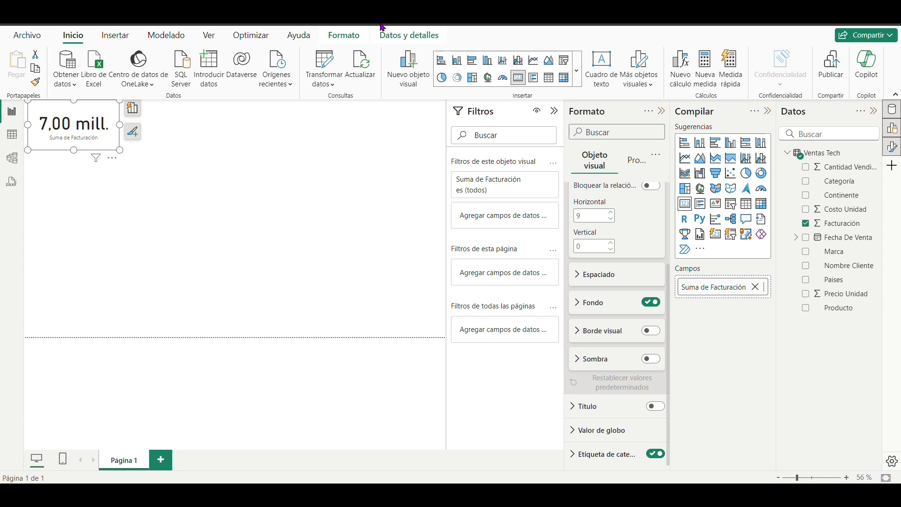
Step: Copy the light blue code #689FB0 from the Word document and apply it as the Facturación card's background color in Power BI
{"action": "left_click", "coordinate": [577, 303]}
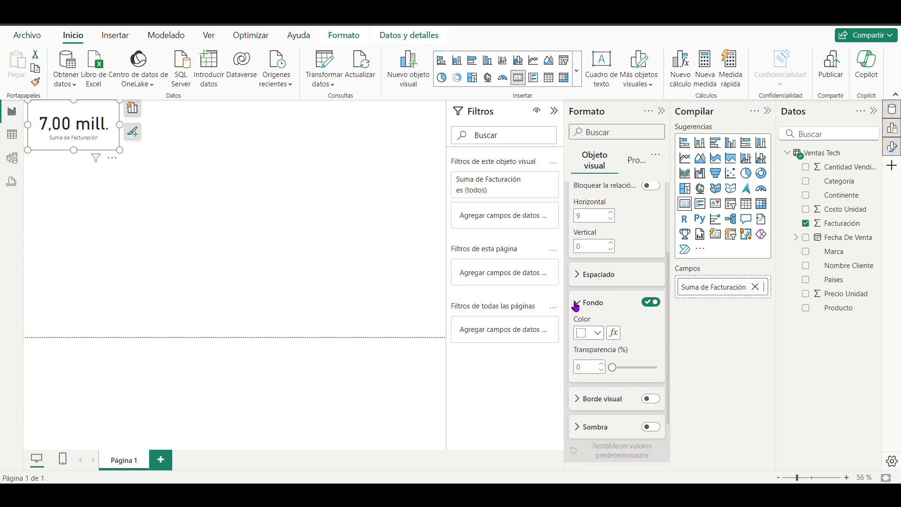
{"action": "scroll", "coordinate": [580, 306], "scroll_direction": "down", "scroll_amount": 3}
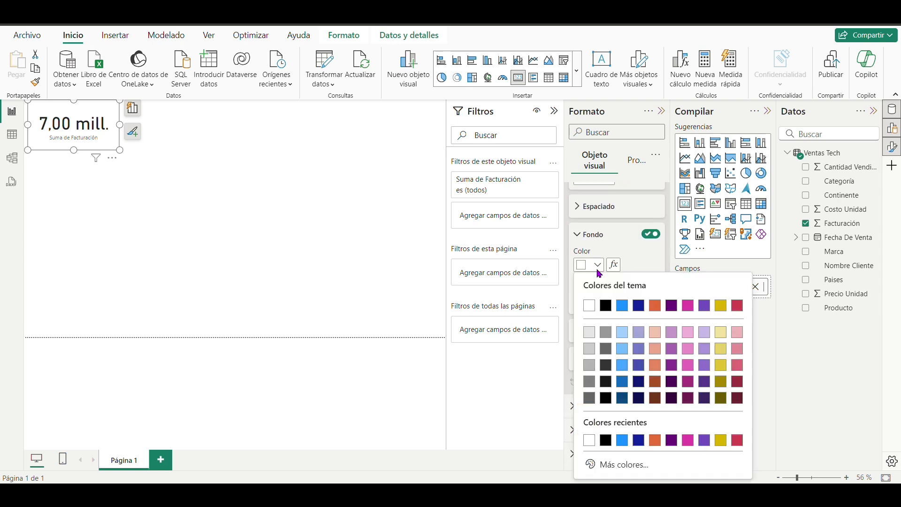
{"action": "key", "text": "alt+Tab"}
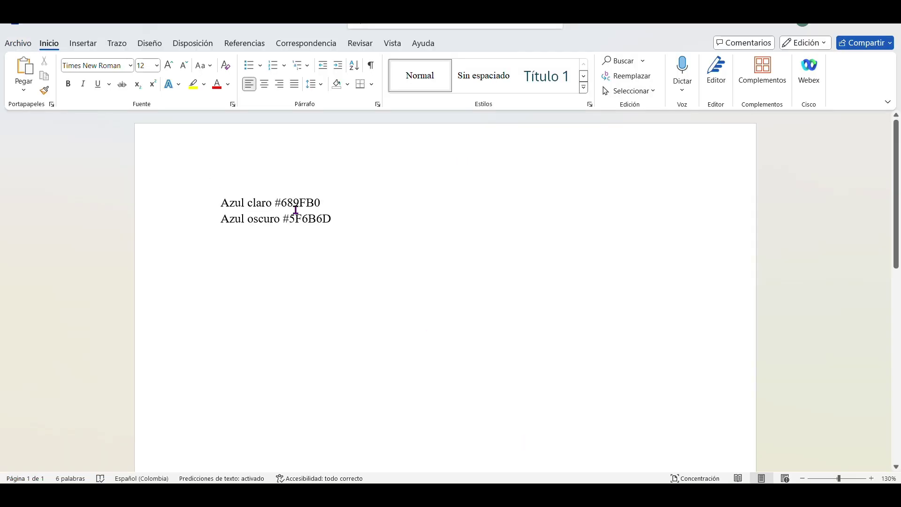
{"action": "left_click_drag", "start_coordinate": [274, 203], "coordinate": [332, 202]}
{"action": "key", "text": "ctrl+c"}
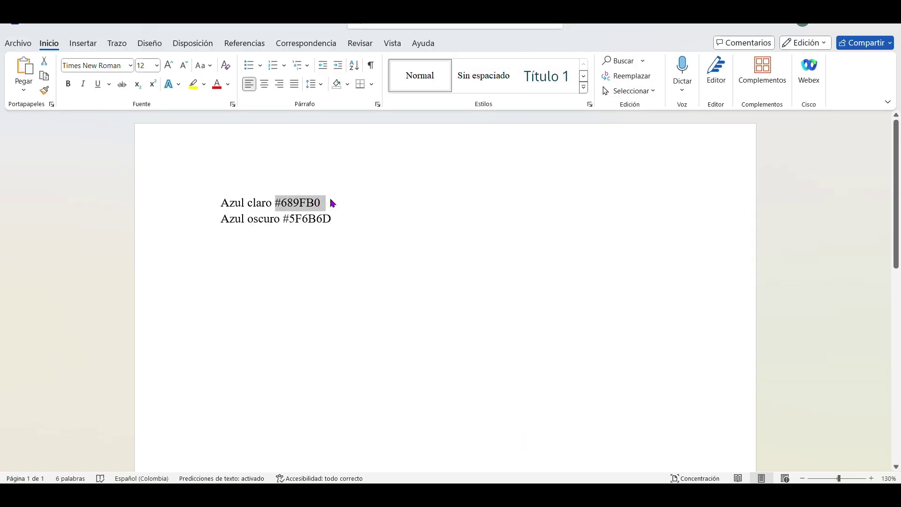
{"action": "key", "text": "alt+Tab"}
{"action": "left_click", "coordinate": [593, 264]}
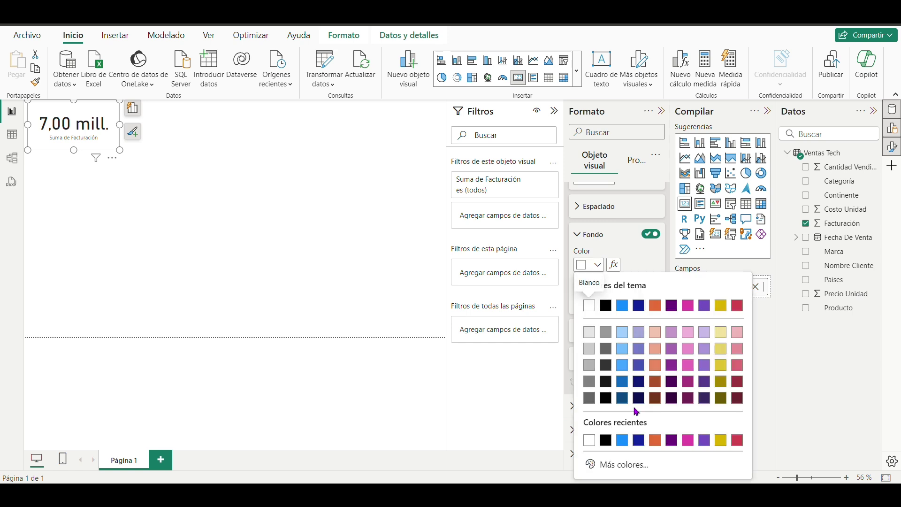
{"action": "left_click", "coordinate": [608, 464]}
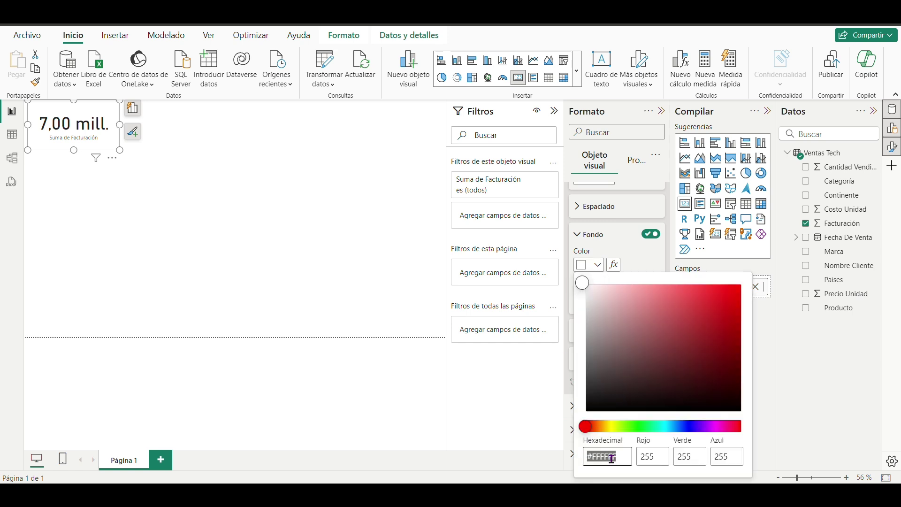
{"action": "key", "text": "ctrl+v"}
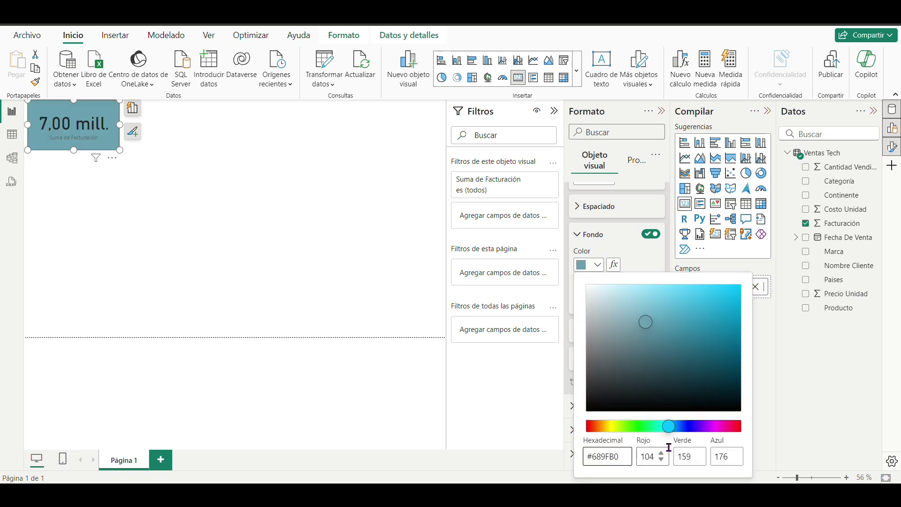
{"action": "left_click", "coordinate": [806, 397]}
Step: Turn on the visual border and the shadow for the Facturación card
{"action": "left_click", "coordinate": [651, 331]}
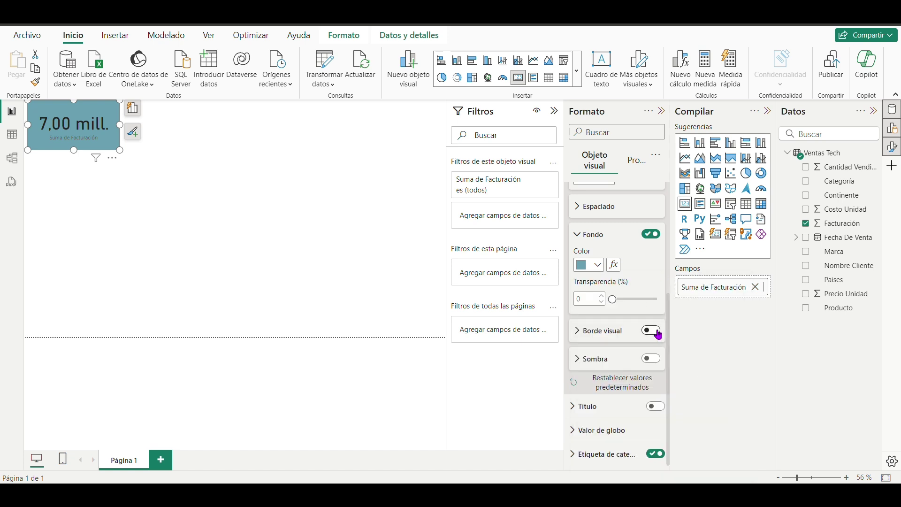
{"action": "left_click", "coordinate": [651, 359]}
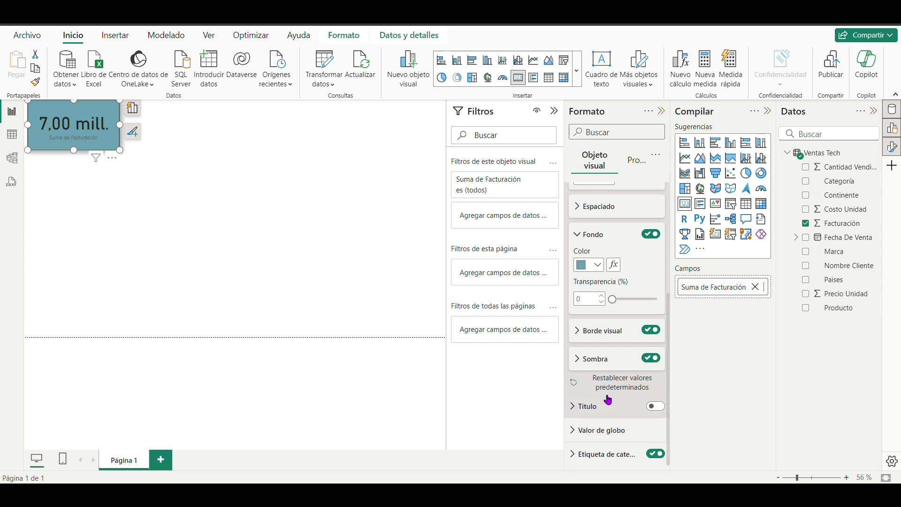
{"action": "scroll", "coordinate": [610, 357], "scroll_direction": "up", "scroll_amount": 5}
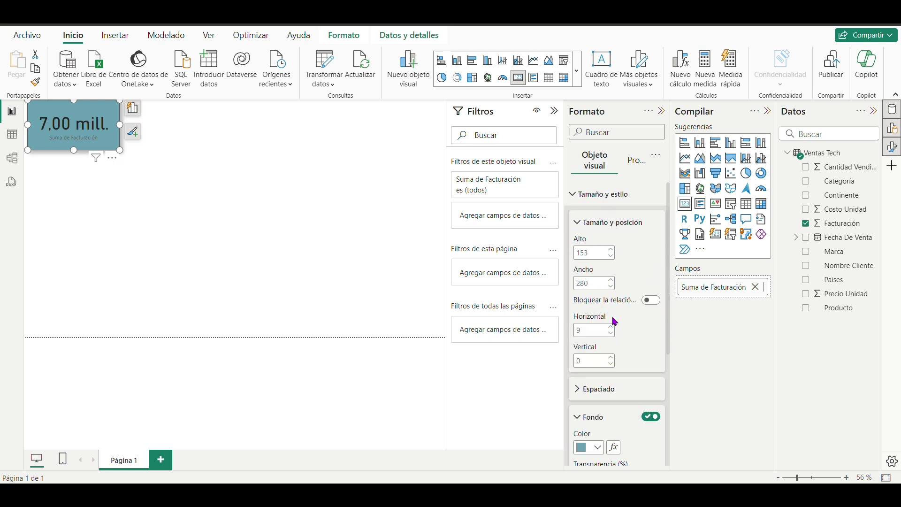
{"action": "scroll", "coordinate": [615, 322], "scroll_direction": "down", "scroll_amount": 5}
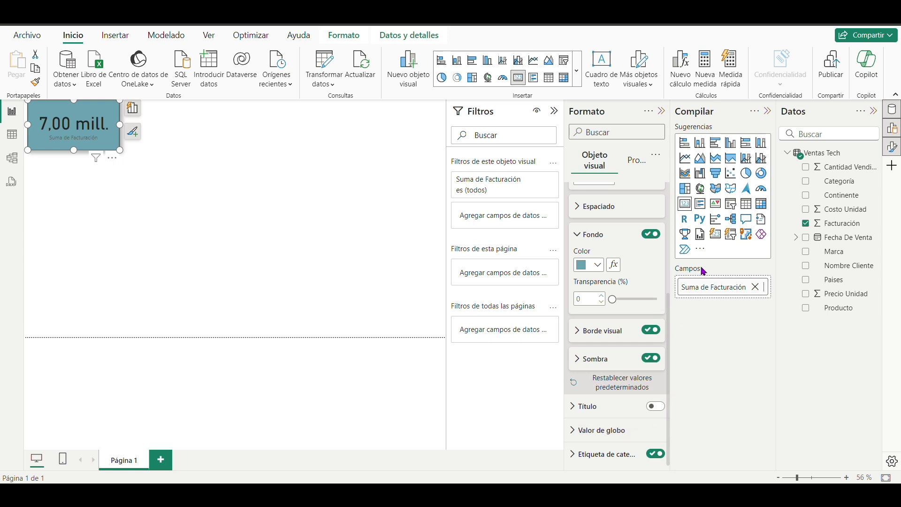
Step: Enable the card's title and set its background to #5F6B6D, copying the dark blue code from the Word document
{"action": "left_click", "coordinate": [658, 409]}
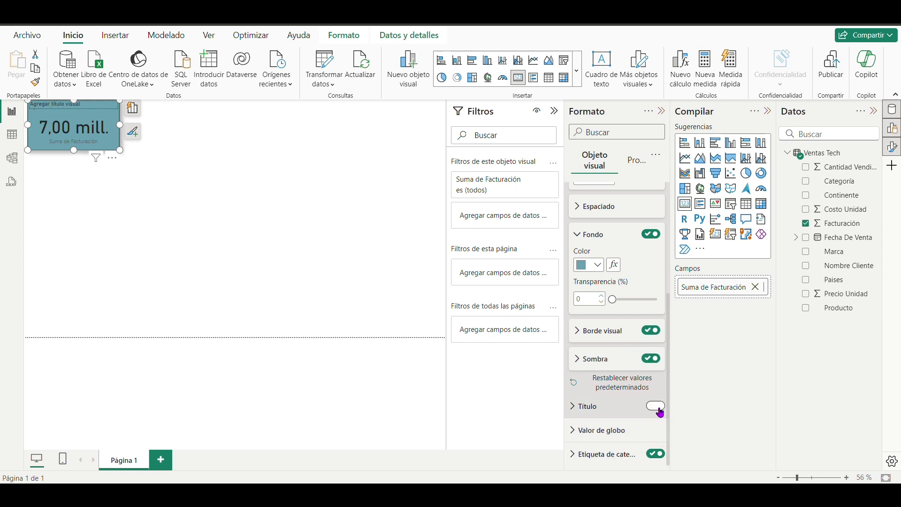
{"action": "left_click", "coordinate": [586, 407]}
{"action": "scroll", "coordinate": [602, 399], "scroll_direction": "down", "scroll_amount": 4}
{"action": "scroll", "coordinate": [603, 399], "scroll_direction": "down", "scroll_amount": 3}
{"action": "left_click", "coordinate": [598, 311]}
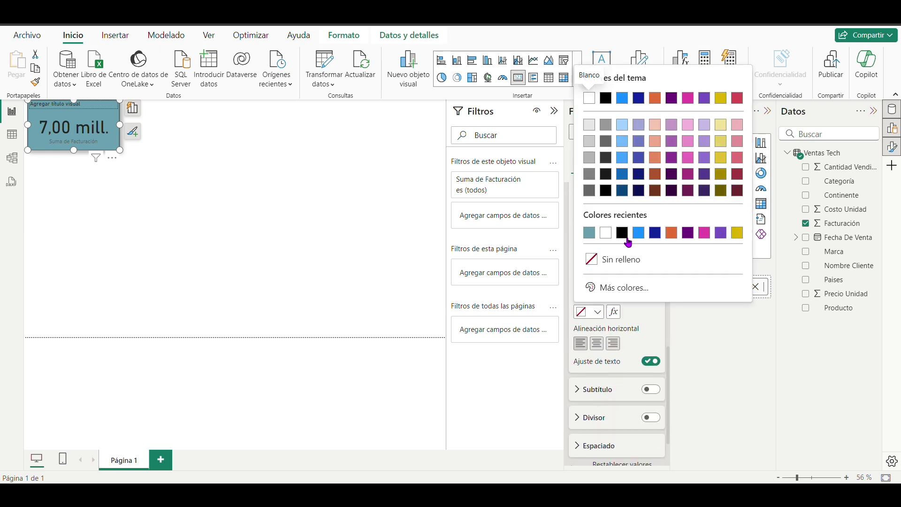
{"action": "left_click", "coordinate": [625, 288]}
{"action": "key", "text": "alt+Tab"}
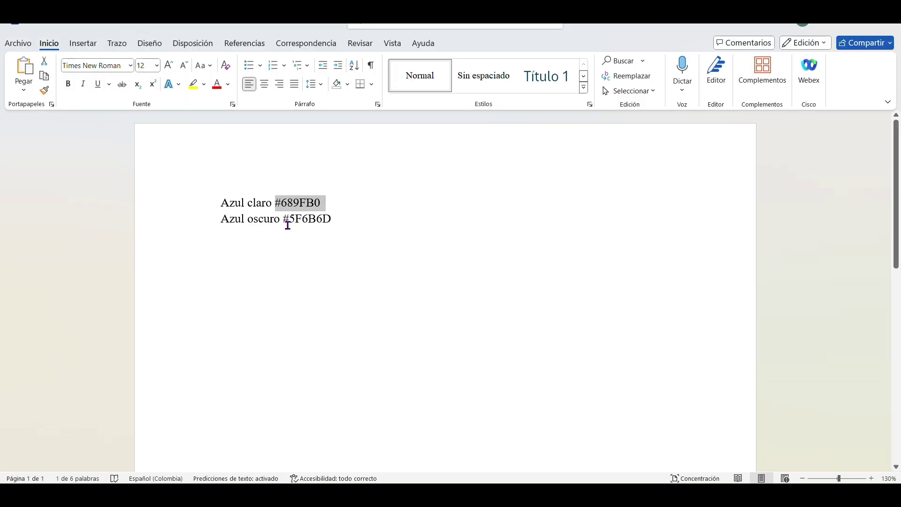
{"action": "left_click_drag", "start_coordinate": [286, 218], "coordinate": [367, 226]}
{"action": "key", "text": "alt+Tab"}
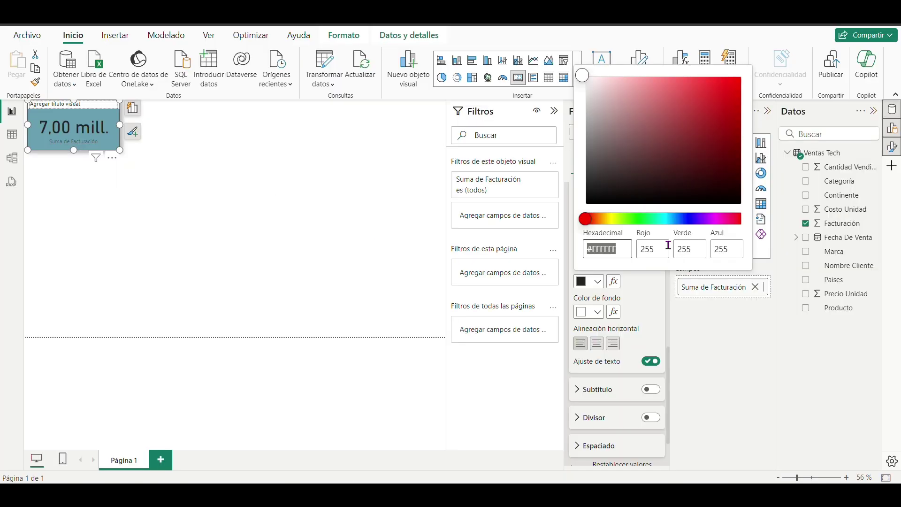
{"action": "key", "text": "ctrl+v"}
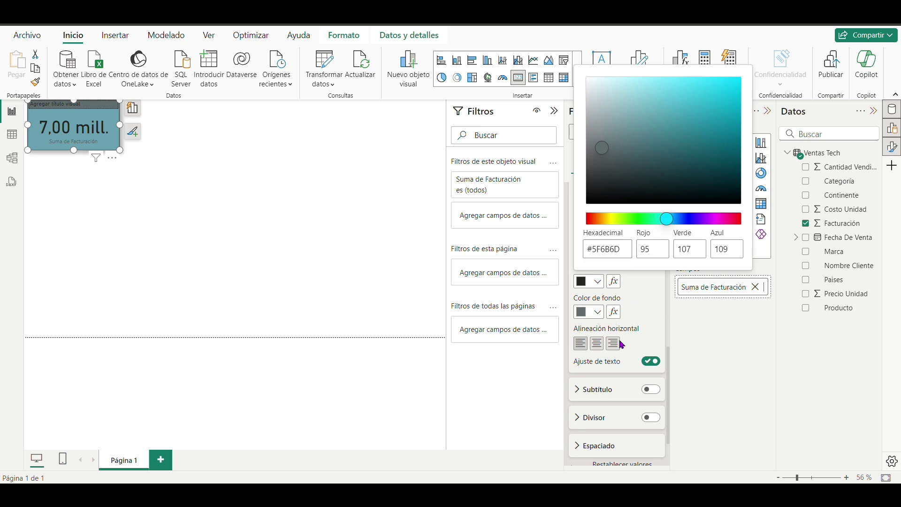
{"action": "left_click", "coordinate": [674, 313]}
Step: Set the text color of the card's title to white
{"action": "left_click", "coordinate": [598, 282]}
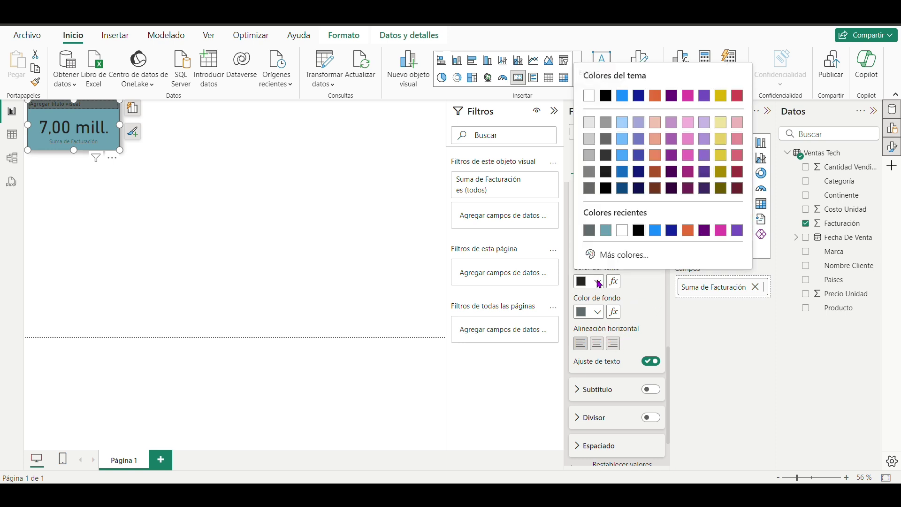
{"action": "left_click", "coordinate": [589, 96]}
{"action": "scroll", "coordinate": [644, 277], "scroll_direction": "up", "scroll_amount": 5}
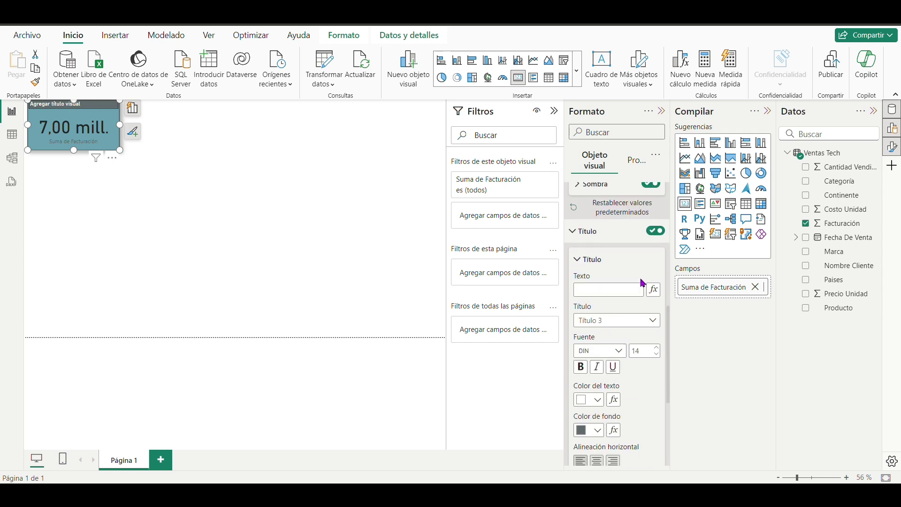
{"action": "scroll", "coordinate": [614, 267], "scroll_direction": "up", "scroll_amount": 1}
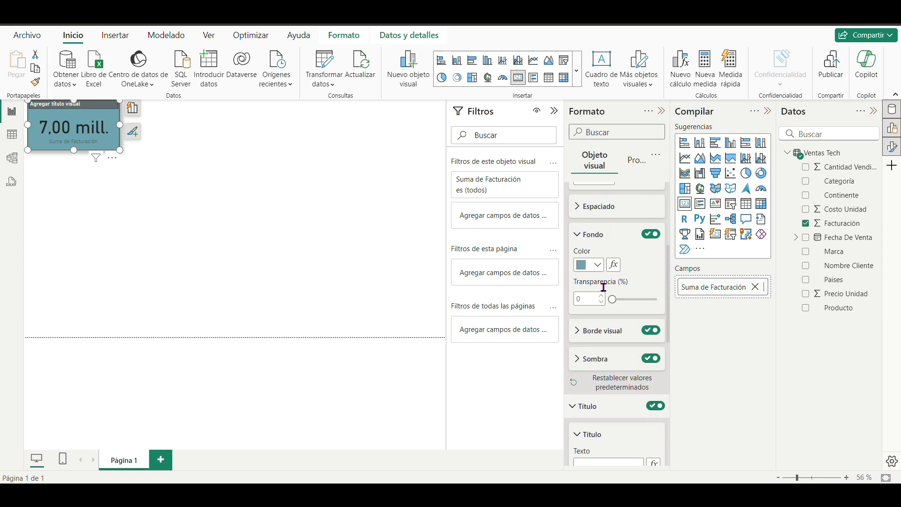
{"action": "scroll", "coordinate": [603, 307], "scroll_direction": "up", "scroll_amount": 4}
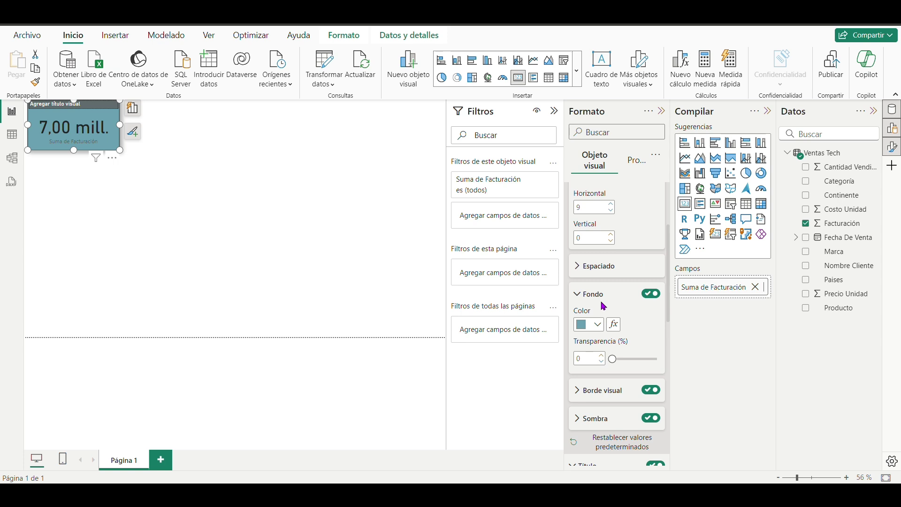
{"action": "scroll", "coordinate": [604, 306], "scroll_direction": "down", "scroll_amount": 6}
{"action": "scroll", "coordinate": [604, 306], "scroll_direction": "down", "scroll_amount": 5}
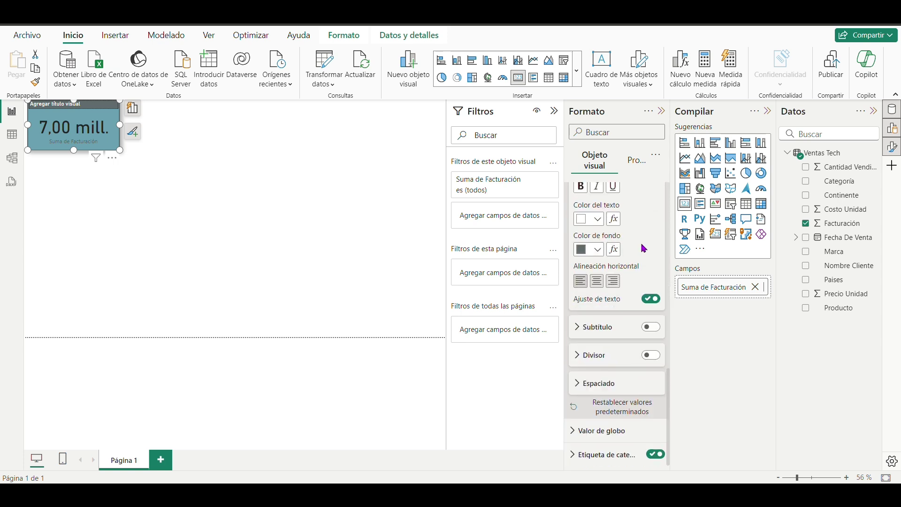
{"action": "scroll", "coordinate": [643, 238], "scroll_direction": "down", "scroll_amount": 4}
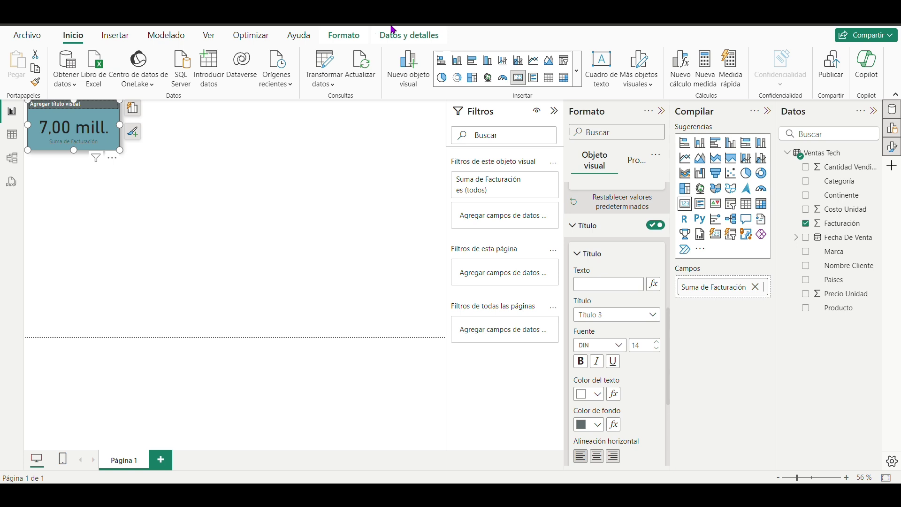
Step: Set the color of the card's callout value to white
{"action": "left_click", "coordinate": [587, 225]}
{"action": "left_click", "coordinate": [589, 429]}
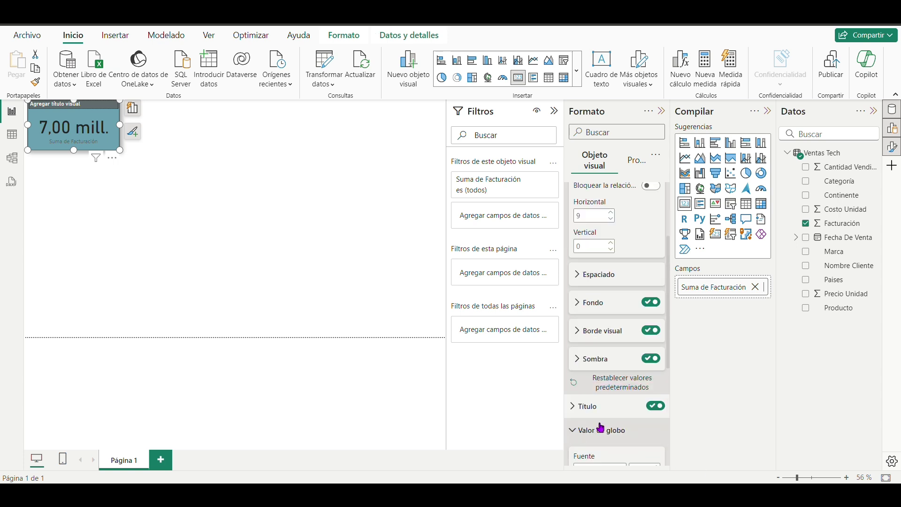
{"action": "scroll", "coordinate": [623, 411], "scroll_direction": "down", "scroll_amount": 3}
{"action": "scroll", "coordinate": [622, 407], "scroll_direction": "up", "scroll_amount": 3}
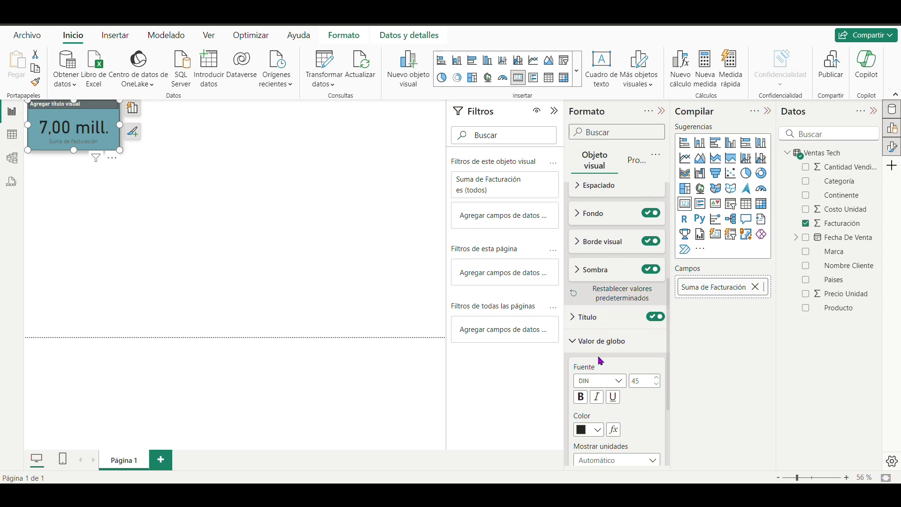
{"action": "scroll", "coordinate": [598, 360], "scroll_direction": "down", "scroll_amount": 3}
{"action": "left_click", "coordinate": [597, 312]}
{"action": "left_click", "coordinate": [595, 264]}
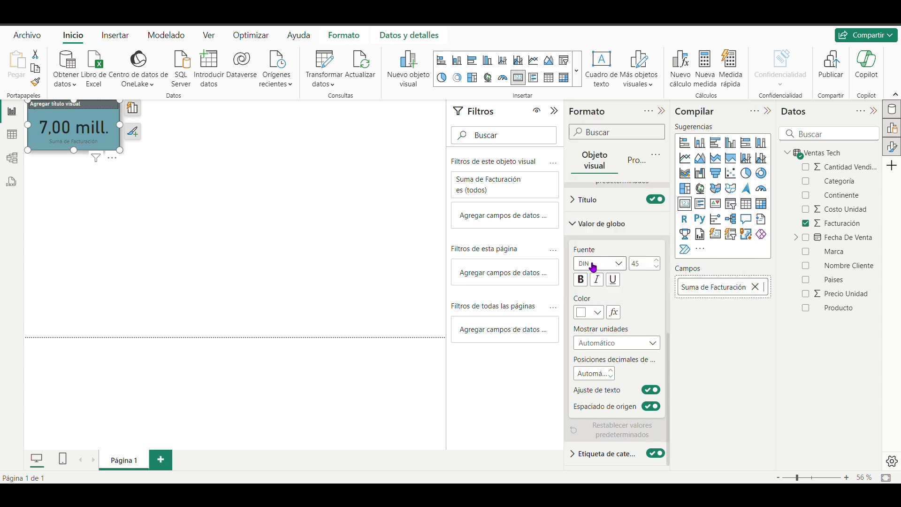
Step: Set the display units of the card's callout value to Ninguno so the full figure is shown
{"action": "left_click", "coordinate": [602, 342]}
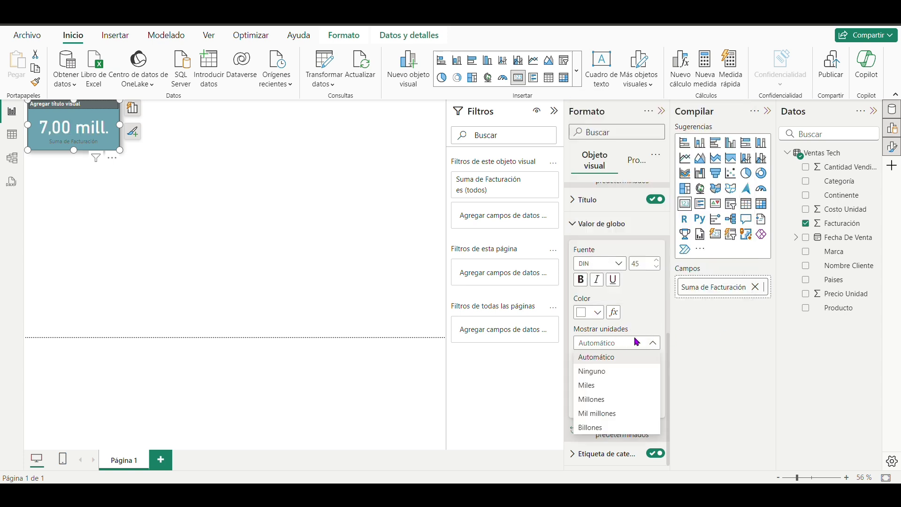
{"action": "left_click", "coordinate": [609, 333]}
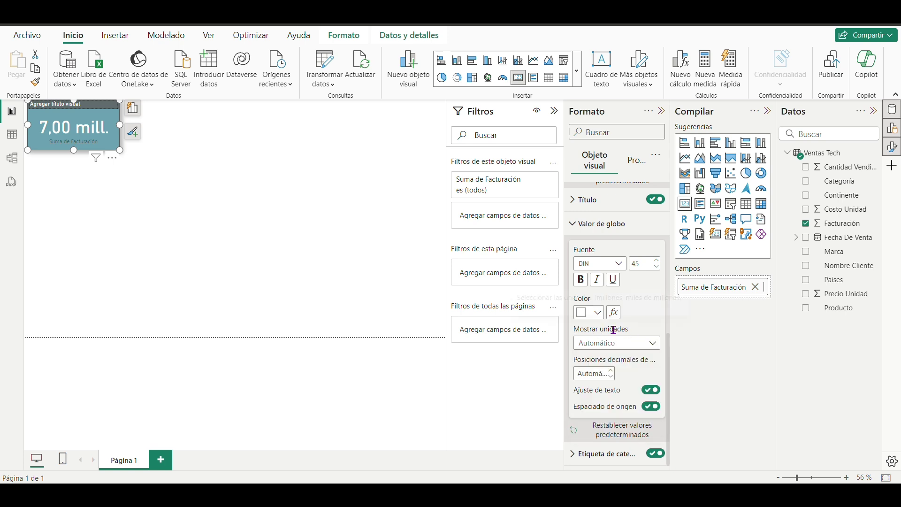
{"action": "left_click", "coordinate": [623, 347]}
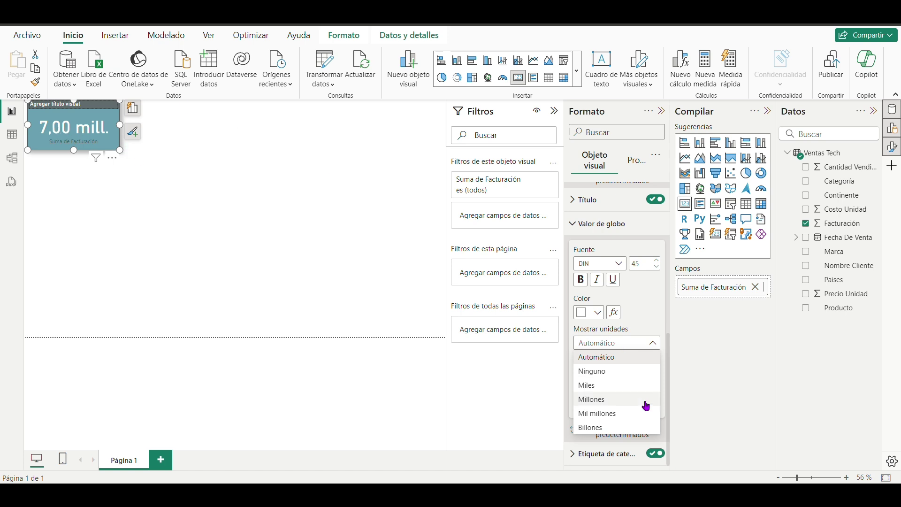
{"action": "left_click", "coordinate": [607, 361]}
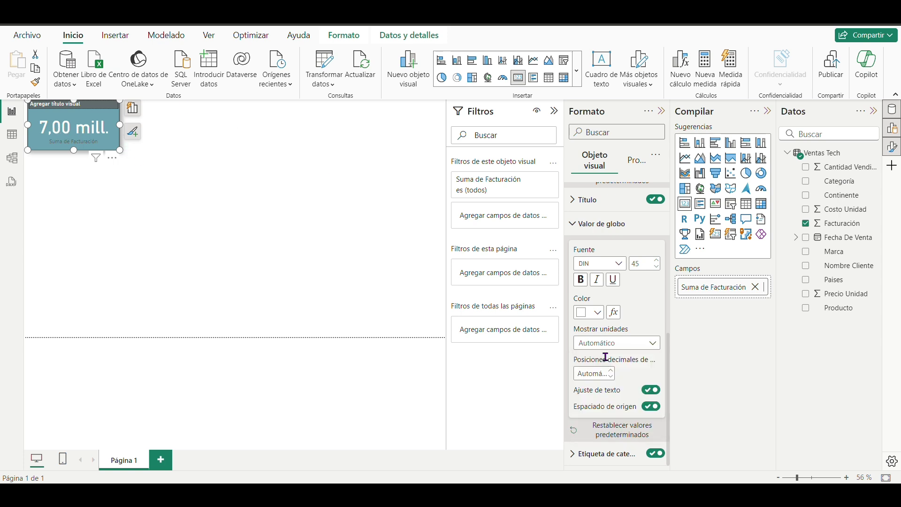
{"action": "left_click", "coordinate": [634, 344]}
{"action": "left_click", "coordinate": [595, 371]}
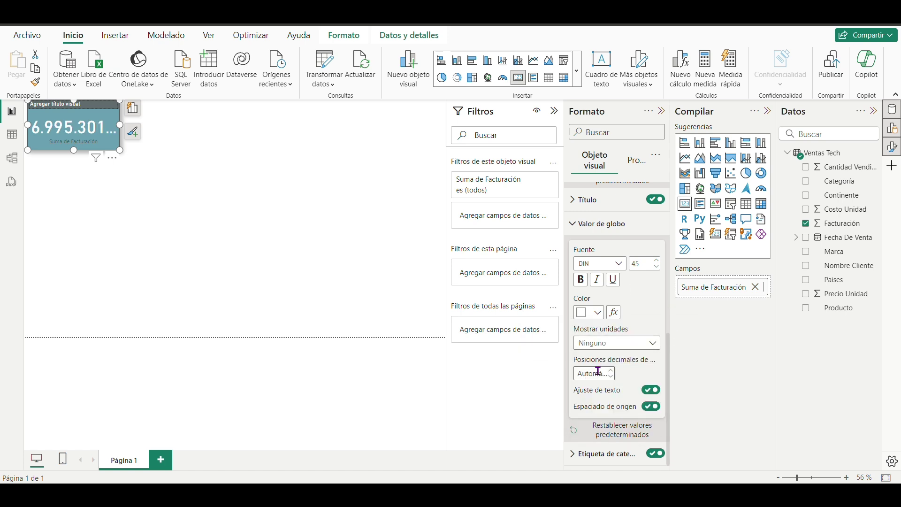
Step: Widen the Facturación card to about 370 and set its callout value to 0 decimal places
{"action": "left_click", "coordinate": [172, 187]}
{"action": "left_click", "coordinate": [146, 152]}
{"action": "scroll", "coordinate": [569, 376], "scroll_direction": "down", "scroll_amount": 5}
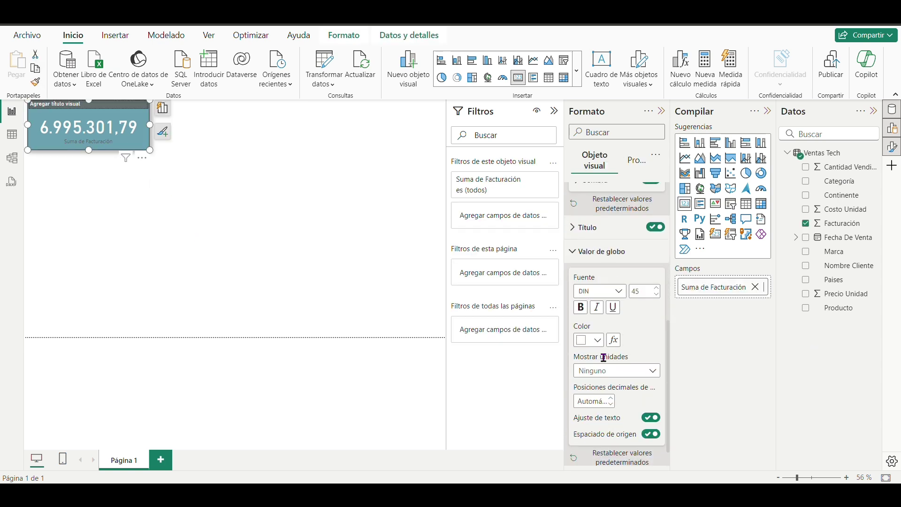
{"action": "scroll", "coordinate": [604, 358], "scroll_direction": "down", "scroll_amount": 1}
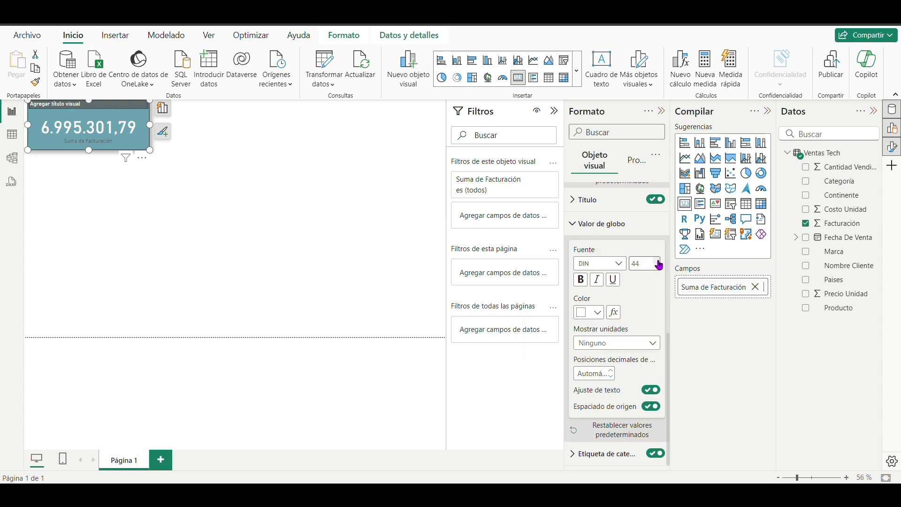
{"action": "left_click", "coordinate": [601, 373]}
{"action": "type", "text": "0"}
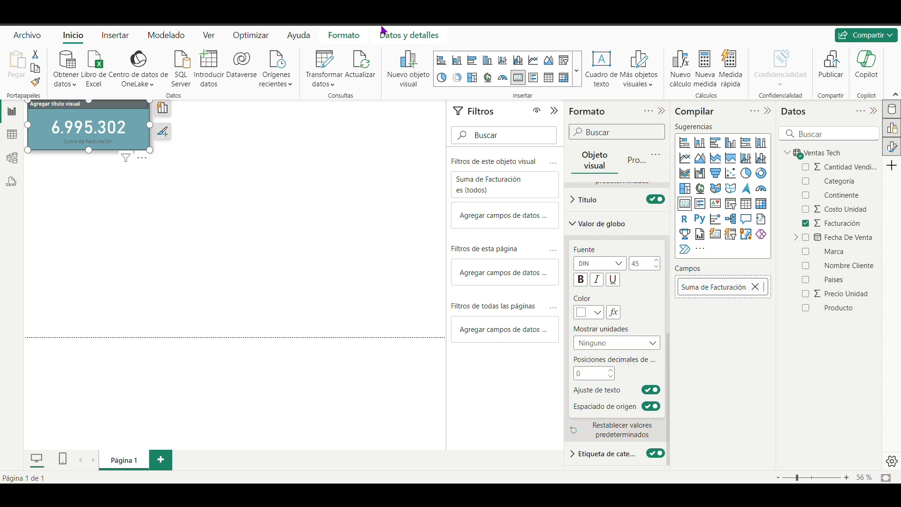
Step: Set the title text of the billing total card to "Facturación"
{"action": "scroll", "coordinate": [652, 373], "scroll_direction": "up", "scroll_amount": 10}
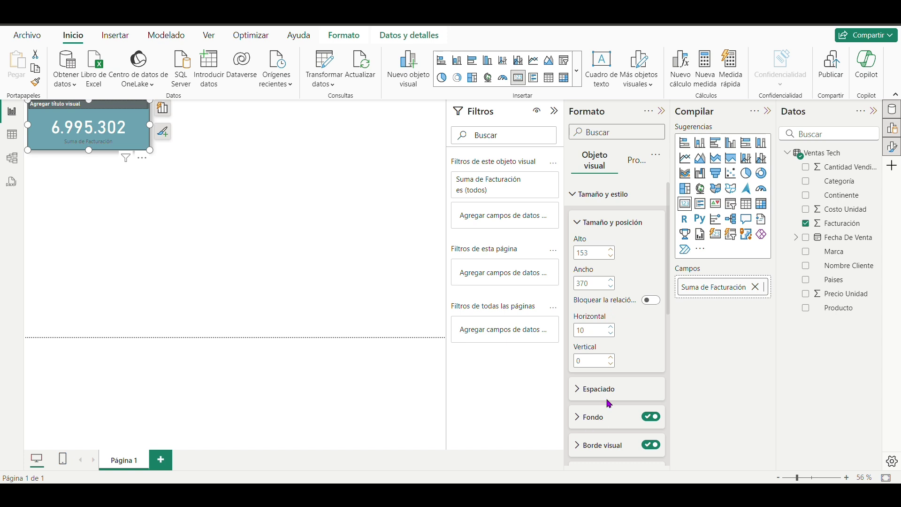
{"action": "scroll", "coordinate": [613, 366], "scroll_direction": "down", "scroll_amount": 5}
{"action": "left_click", "coordinate": [582, 230]}
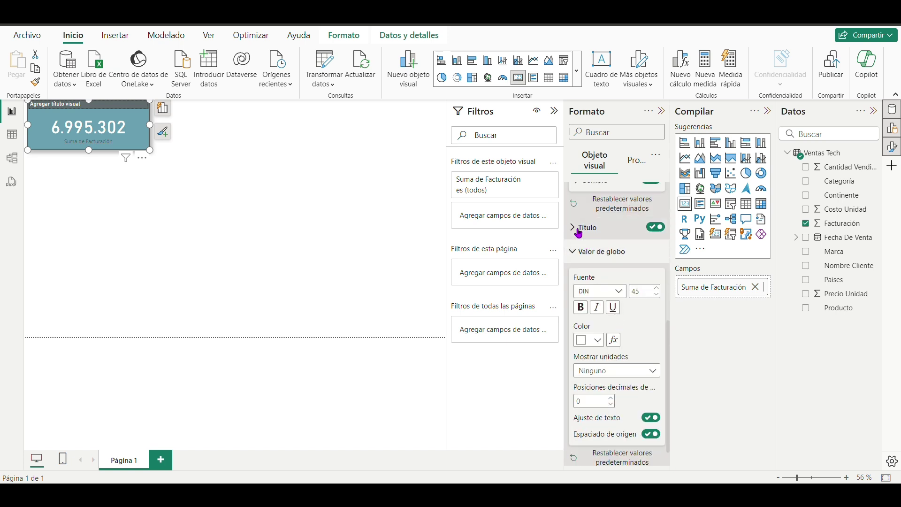
{"action": "left_click", "coordinate": [609, 282]}
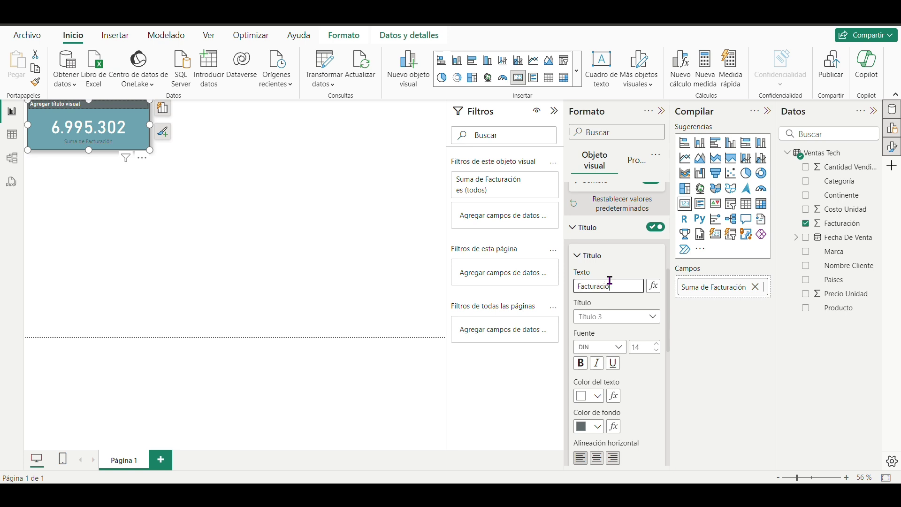
{"action": "left_click", "coordinate": [312, 214]}
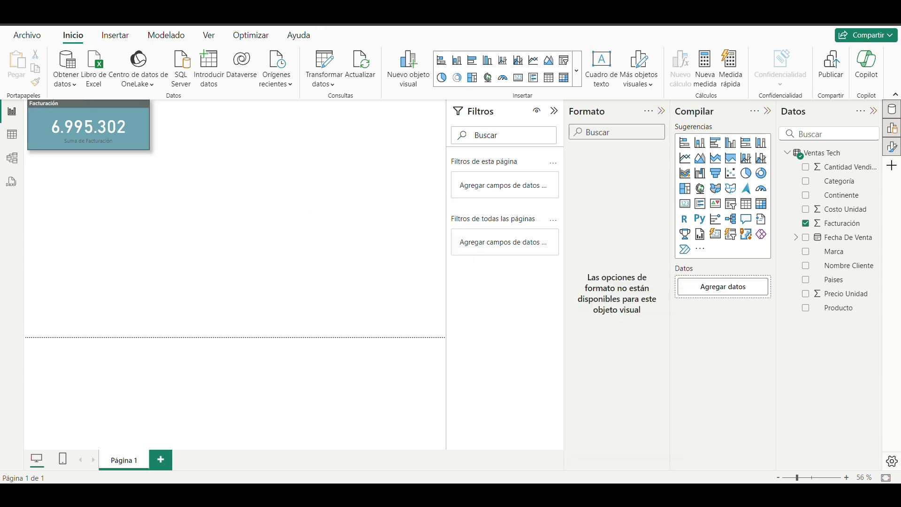
Step: Duplicate the Facturación card directly below the original and replace the copy's field with Producto
{"action": "left_click", "coordinate": [133, 136]}
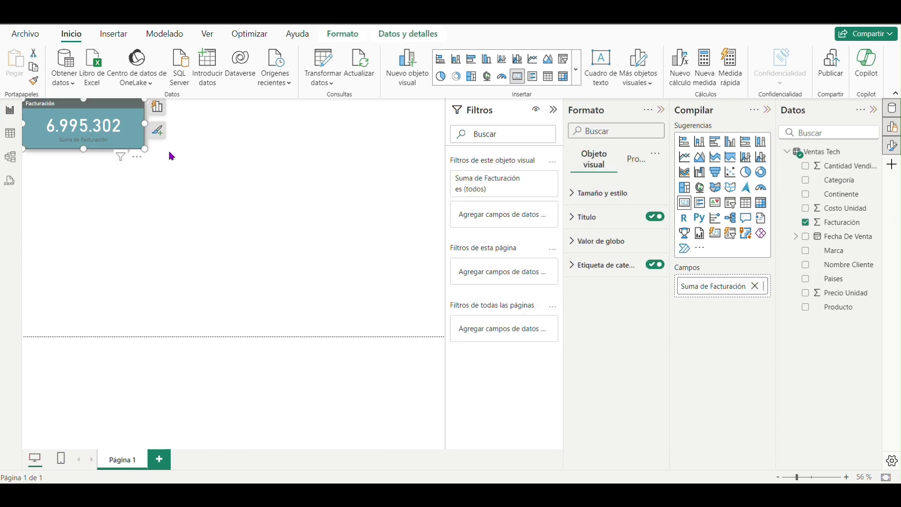
{"action": "key", "text": "ctrl+c"}
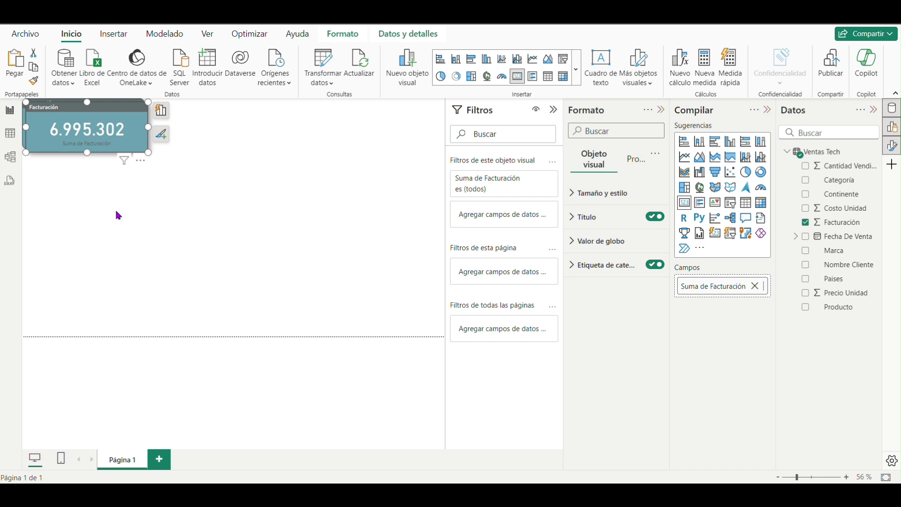
{"action": "key", "text": "ctrl+v"}
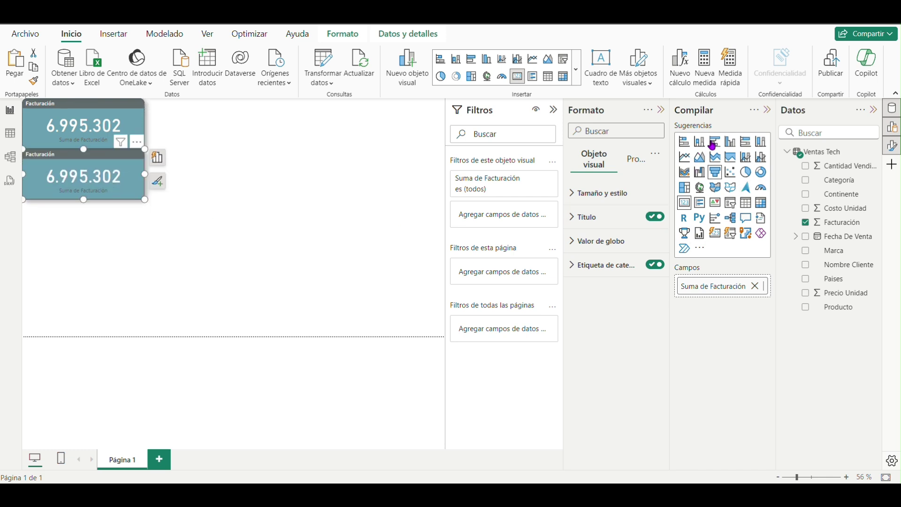
{"action": "left_click", "coordinate": [114, 198]}
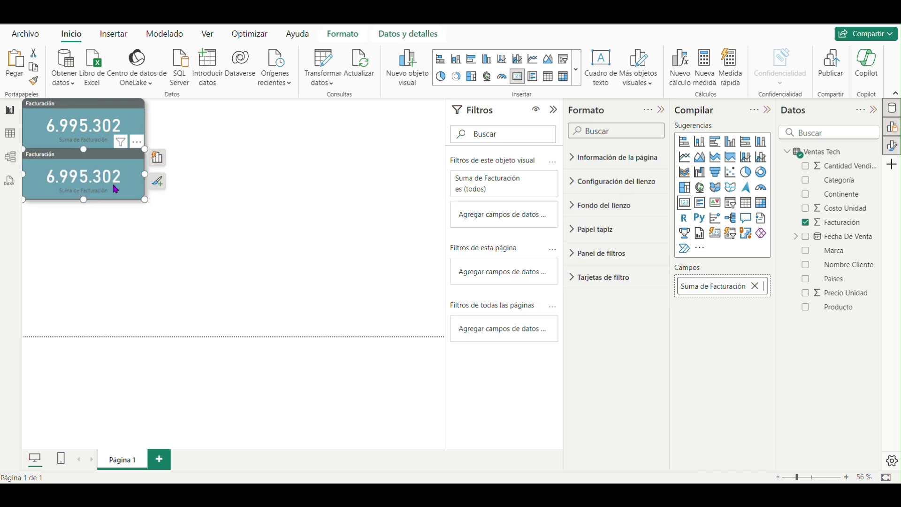
{"action": "left_click", "coordinate": [754, 285]}
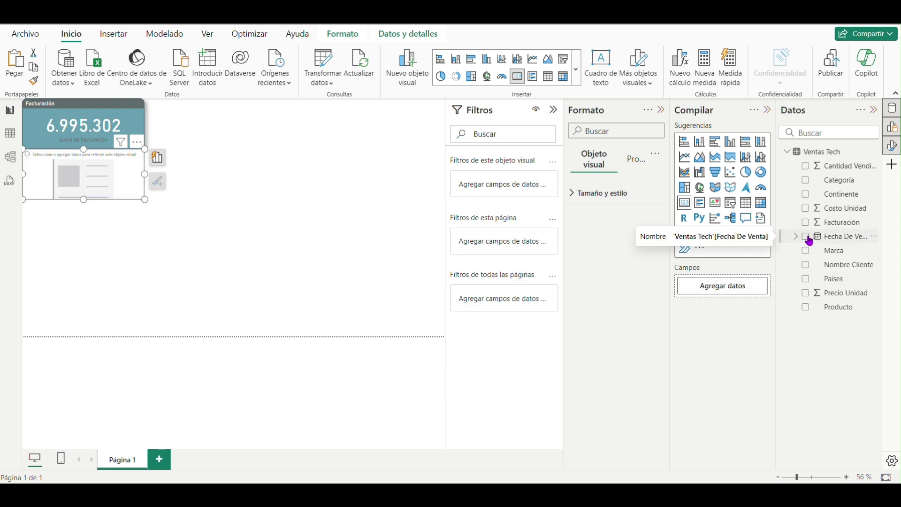
{"action": "left_click_drag", "start_coordinate": [840, 308], "coordinate": [725, 288]}
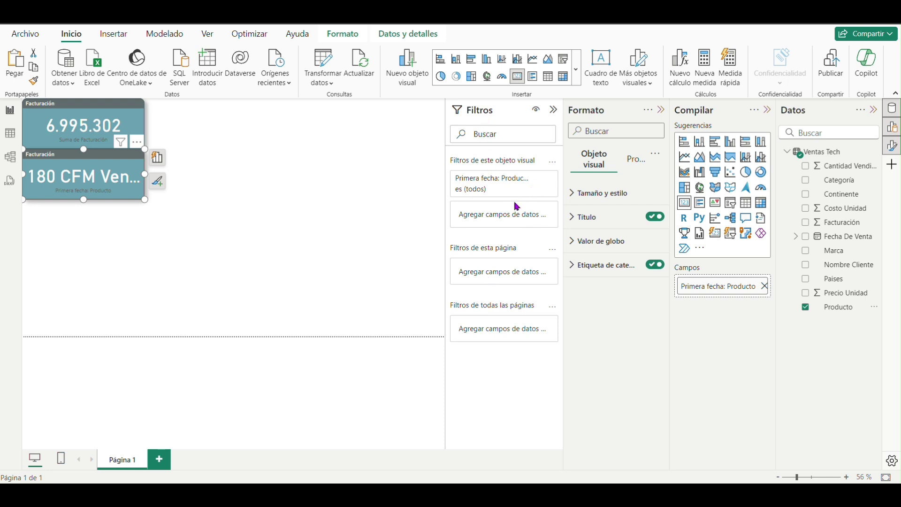
Step: Filter the Producto card with a Top N filter on Producto, showing the top (Superior) 1 by Suma de Facturación
{"action": "left_click_drag", "start_coordinate": [831, 308], "coordinate": [502, 184]}
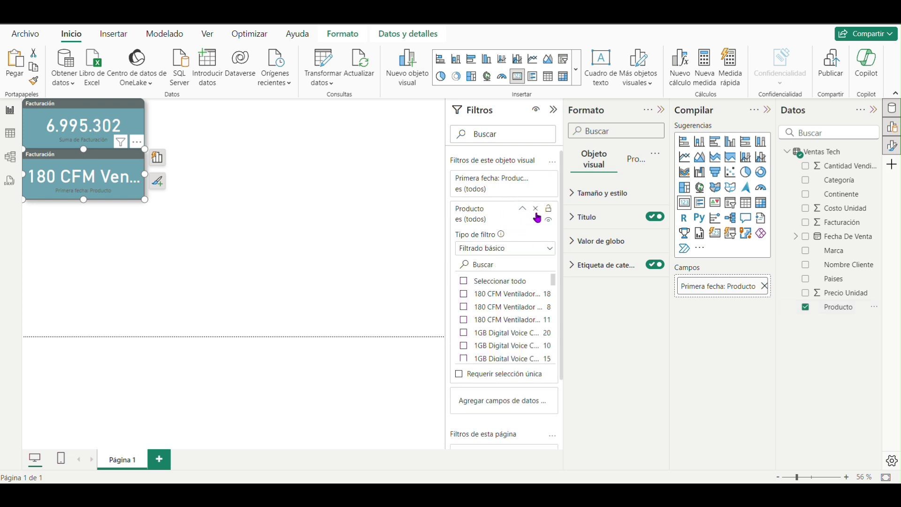
{"action": "left_click", "coordinate": [494, 252]}
{"action": "left_click", "coordinate": [471, 297]}
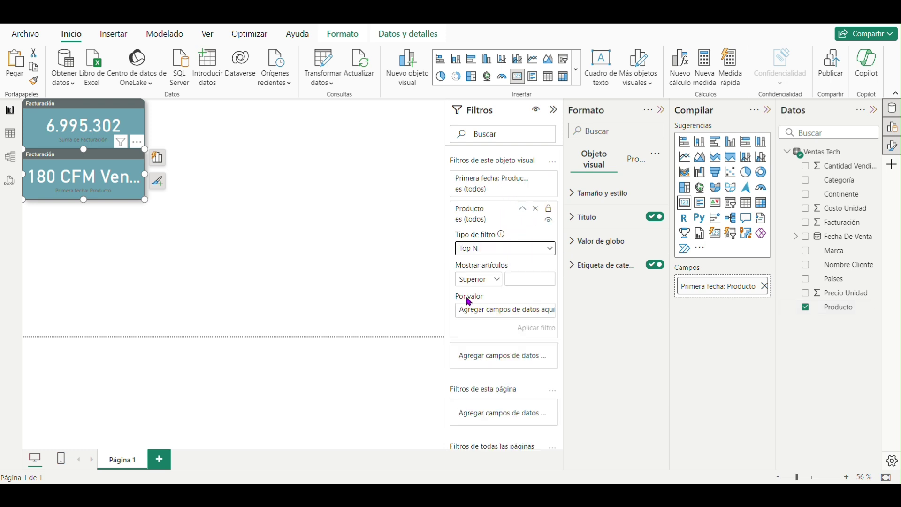
{"action": "left_click", "coordinate": [518, 278]}
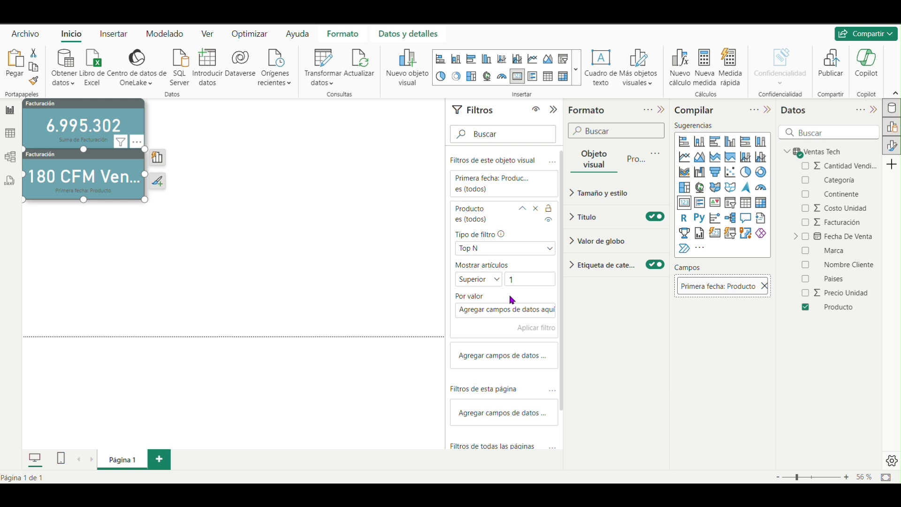
{"action": "left_click_drag", "start_coordinate": [835, 224], "coordinate": [496, 314]}
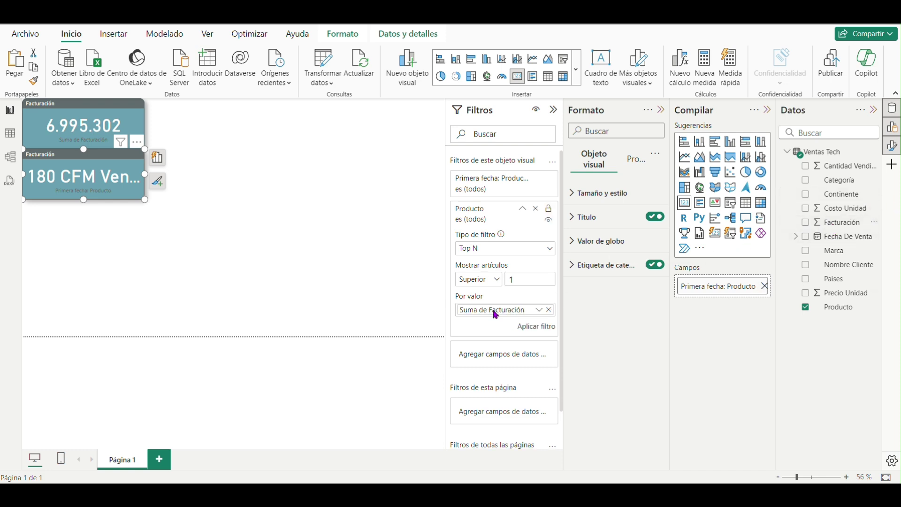
{"action": "left_click", "coordinate": [543, 330]}
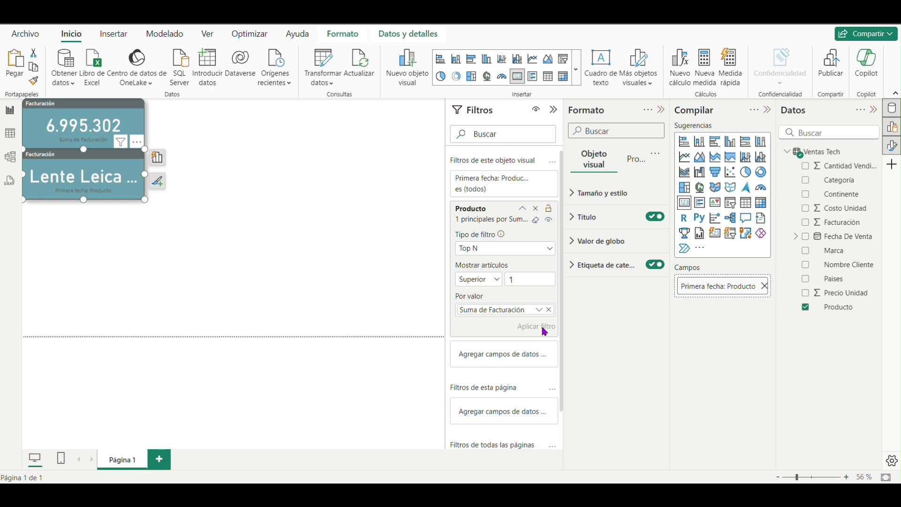
Step: Duplicate the Producto card directly below it and replace the new copy's field with Categoría
{"action": "left_click_drag", "start_coordinate": [145, 174], "coordinate": [144, 196]}
{"action": "left_click", "coordinate": [84, 252]}
{"action": "left_click", "coordinate": [137, 198]}
{"action": "key", "text": "ctrl+v"}
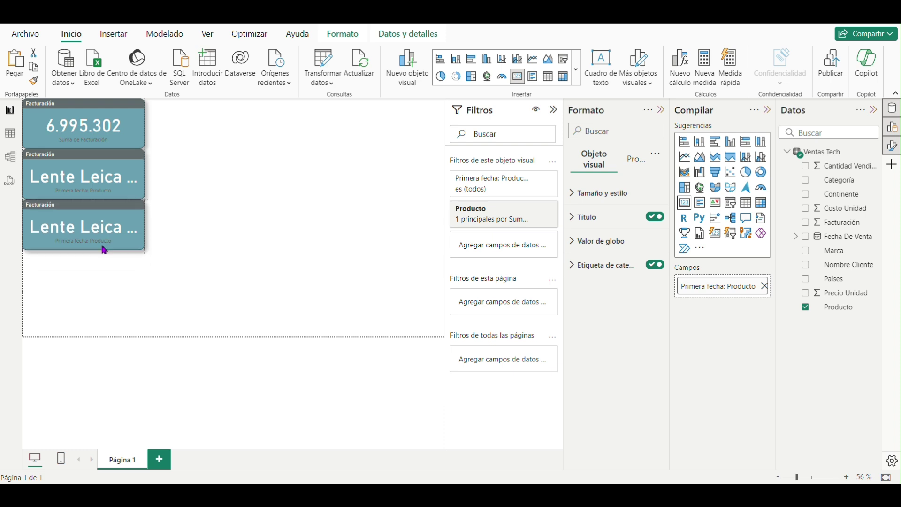
{"action": "left_click", "coordinate": [764, 286]}
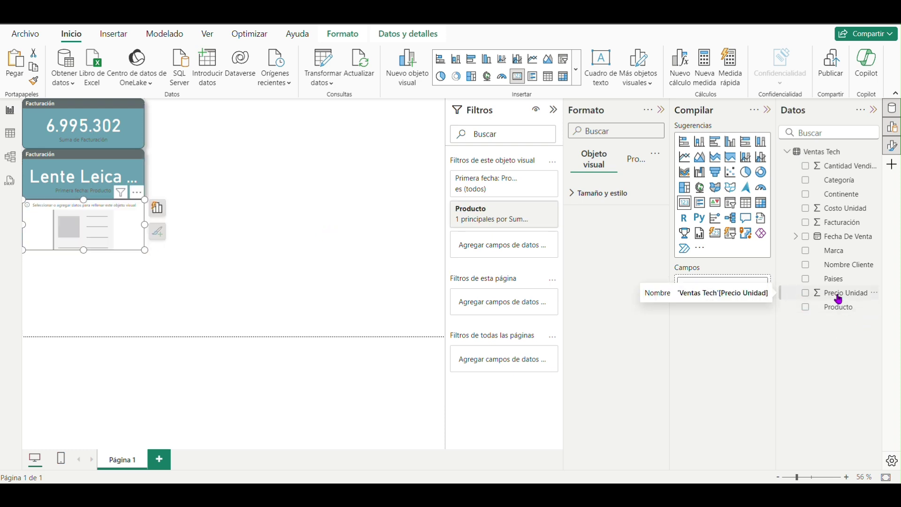
{"action": "left_click_drag", "start_coordinate": [835, 180], "coordinate": [729, 284]}
Step: Replace the Categoría card's Producto filter with a Top N filter on Categoría, showing the Superior 1 by Suma de Facturación
{"action": "left_click", "coordinate": [536, 179]}
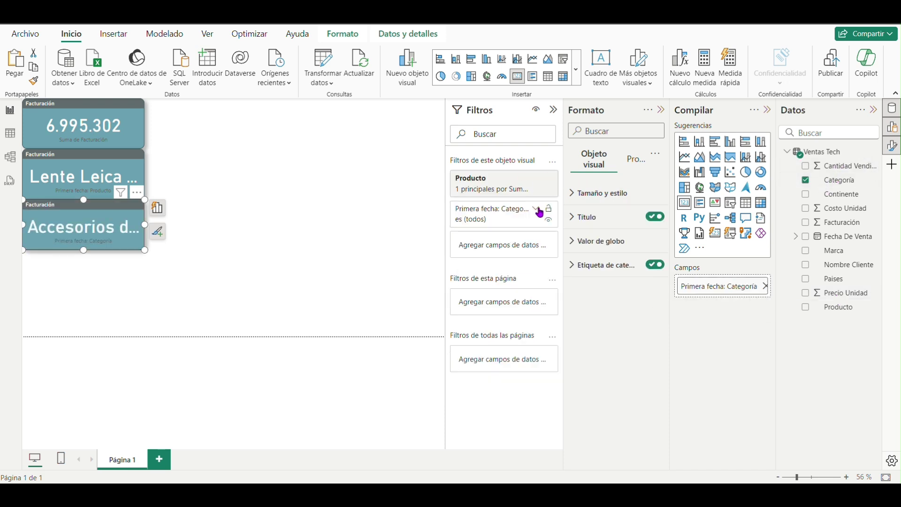
{"action": "left_click", "coordinate": [536, 179]}
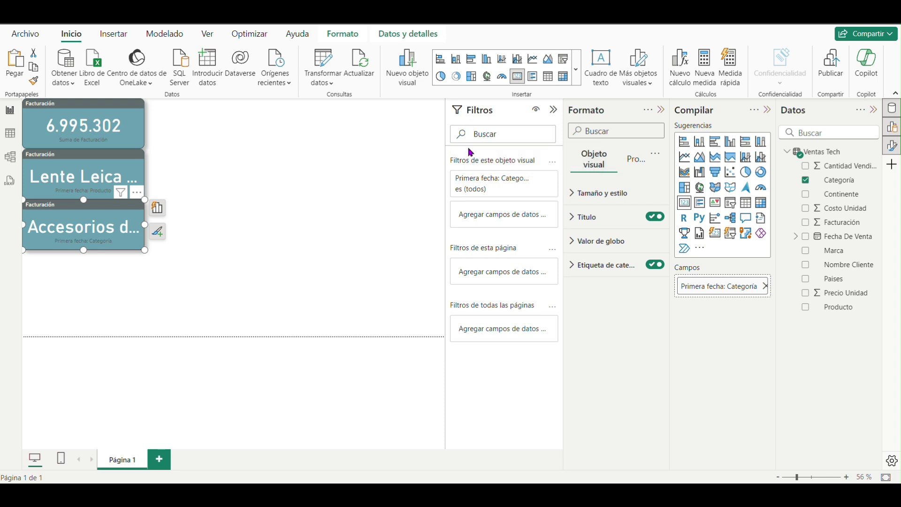
{"action": "left_click_drag", "start_coordinate": [840, 183], "coordinate": [516, 190]}
{"action": "left_click", "coordinate": [519, 251]}
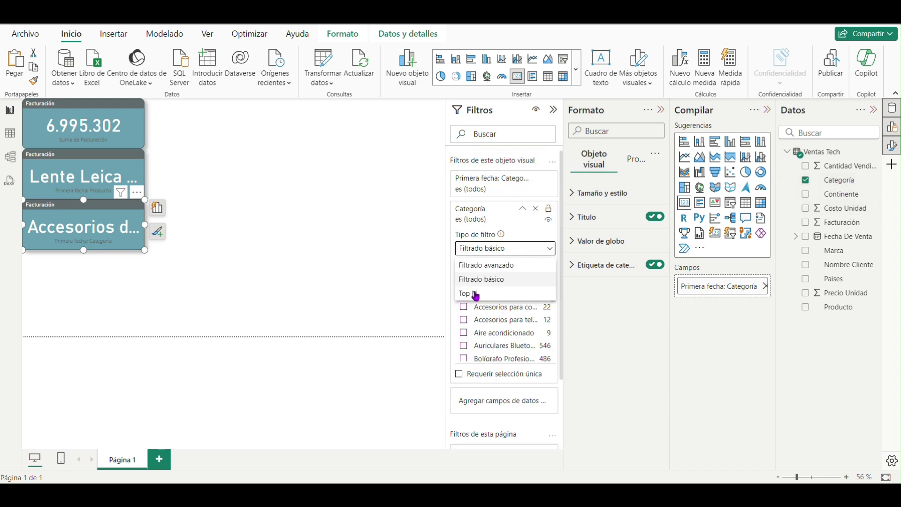
{"action": "left_click", "coordinate": [469, 293]}
{"action": "left_click", "coordinate": [528, 234]}
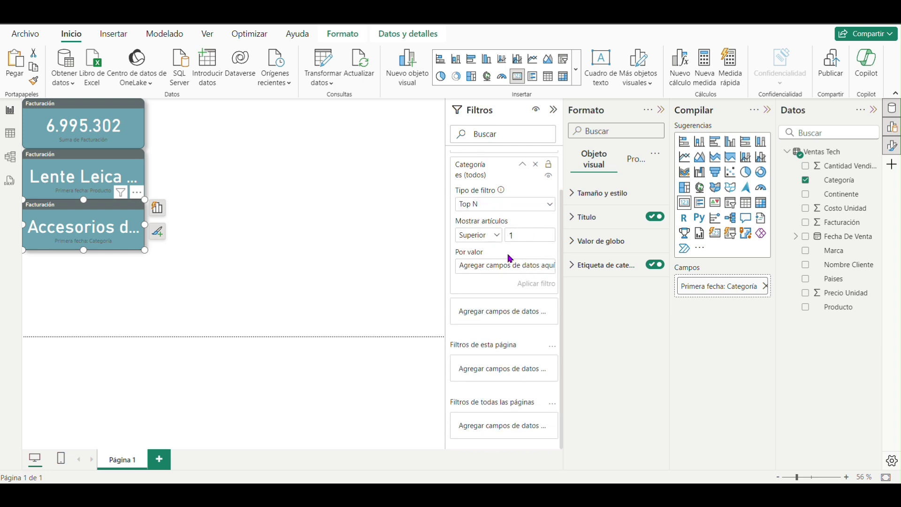
{"action": "left_click_drag", "start_coordinate": [838, 222], "coordinate": [517, 267]}
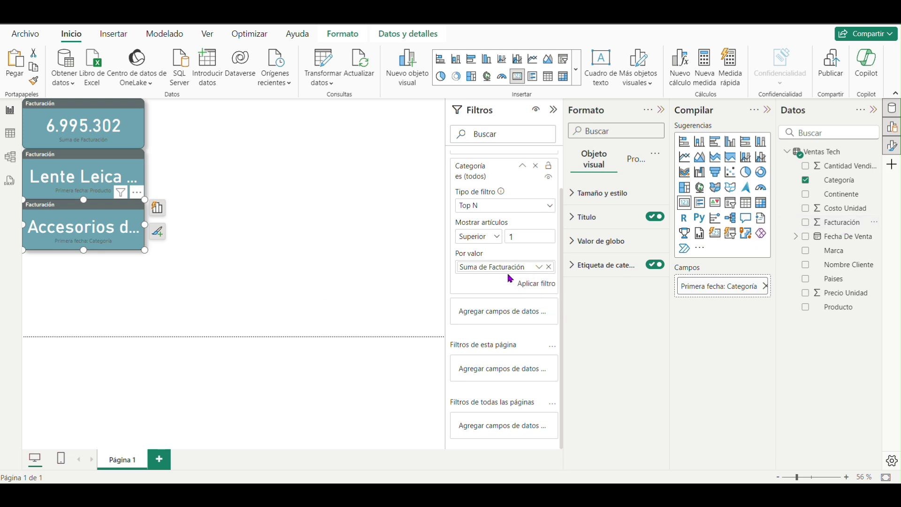
{"action": "left_click", "coordinate": [530, 284]}
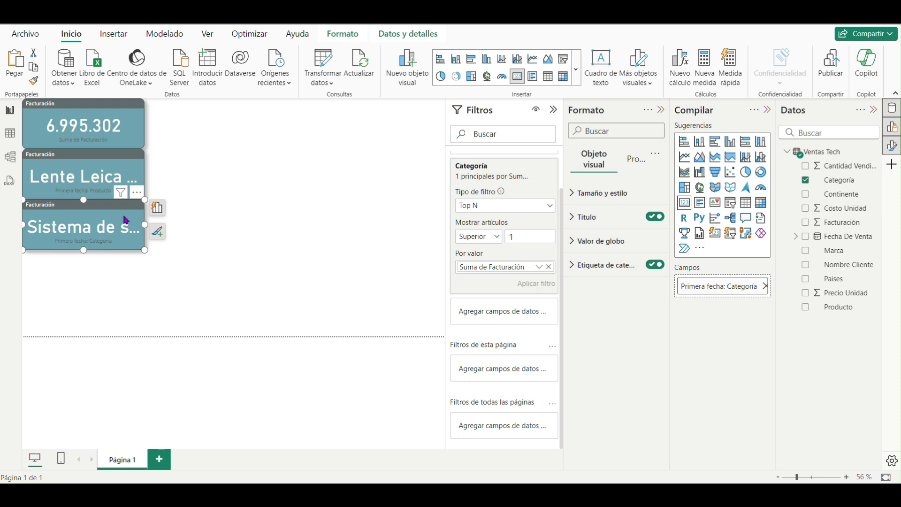
{"action": "mouse_move", "coordinate": [144, 224]}
{"action": "left_mouse_down"}
{"action": "mouse_move", "coordinate": [246, 224]}
{"action": "mouse_move", "coordinate": [147, 242]}
{"action": "left_mouse_up"}
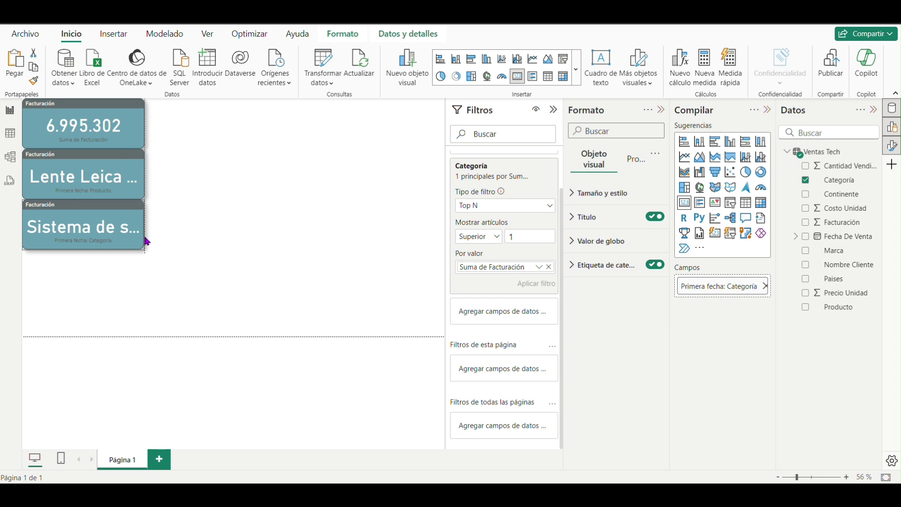
{"action": "left_click", "coordinate": [147, 242]}
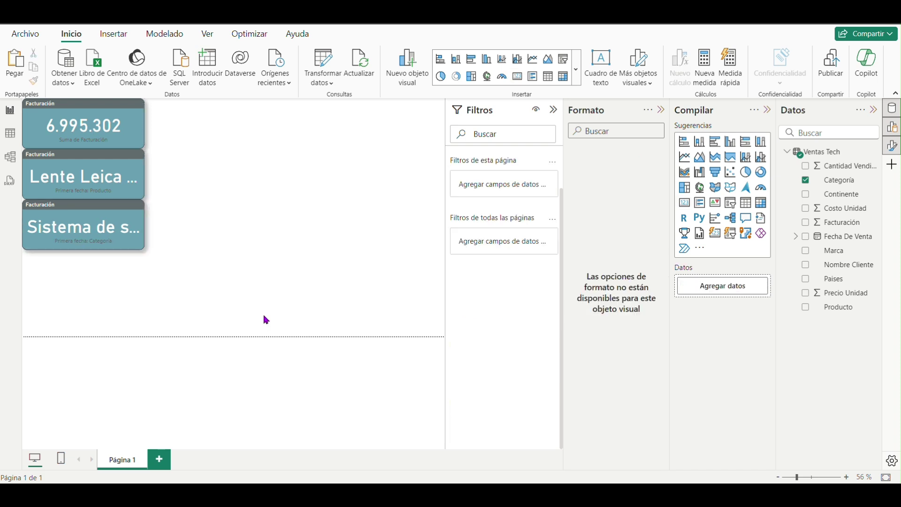
Step: Change the title of the Producto card to "Producto más vendido"
{"action": "left_click", "coordinate": [45, 211]}
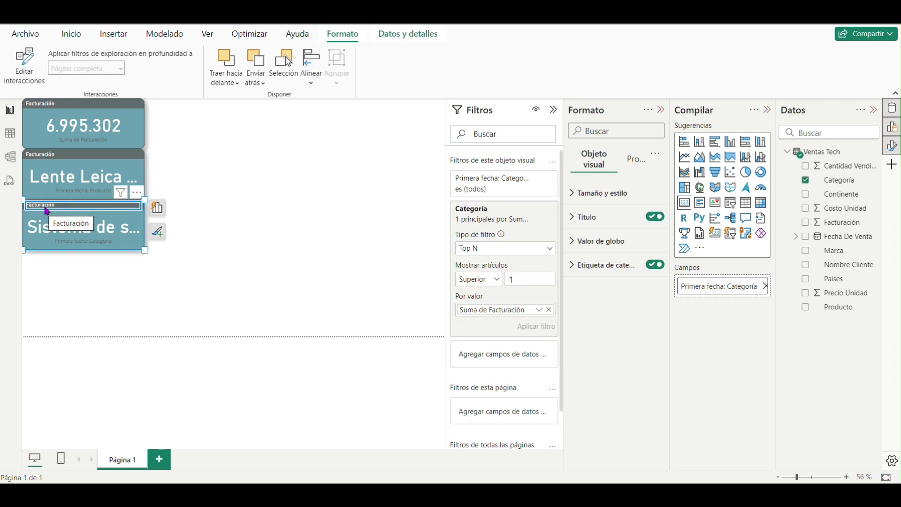
{"action": "left_click", "coordinate": [51, 161]}
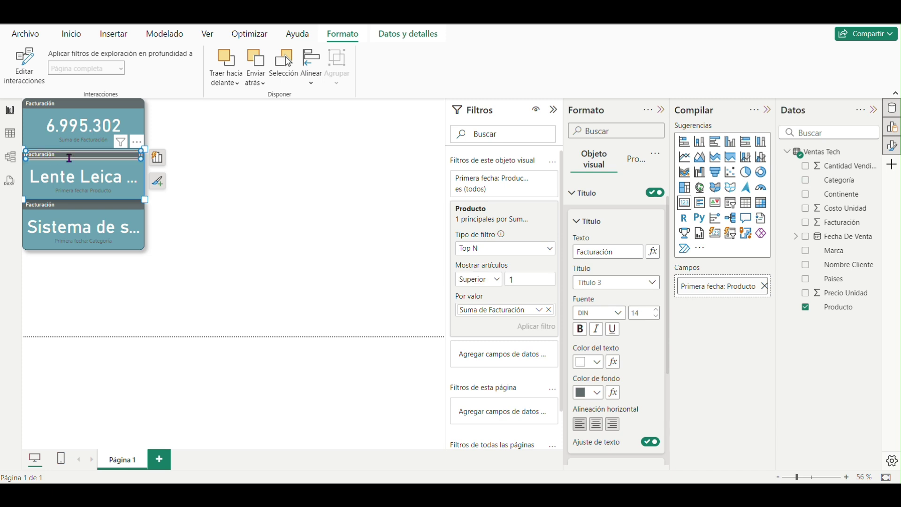
{"action": "double_click", "coordinate": [69, 158]}
{"action": "key", "text": "BackSpace"}
{"action": "type", "text": "Produc"}
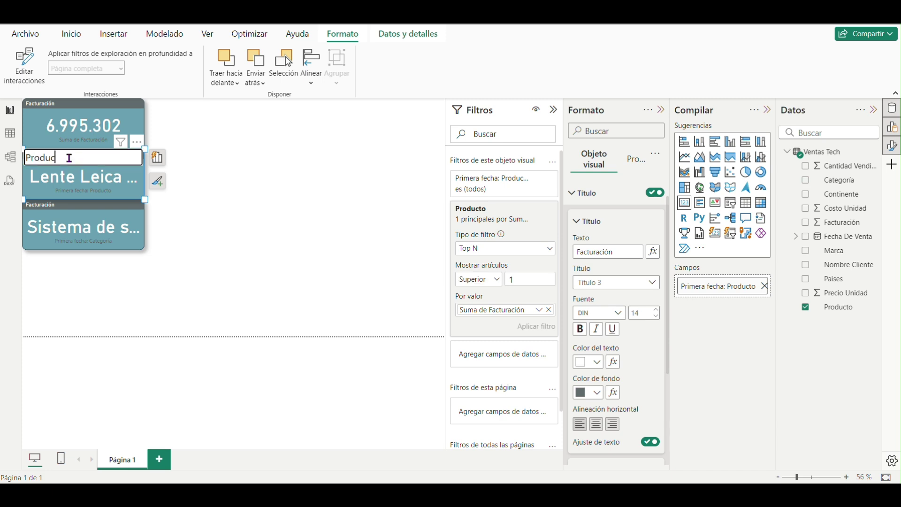
{"action": "type", "text": "to más vendido"}
{"action": "key", "text": "Return"}
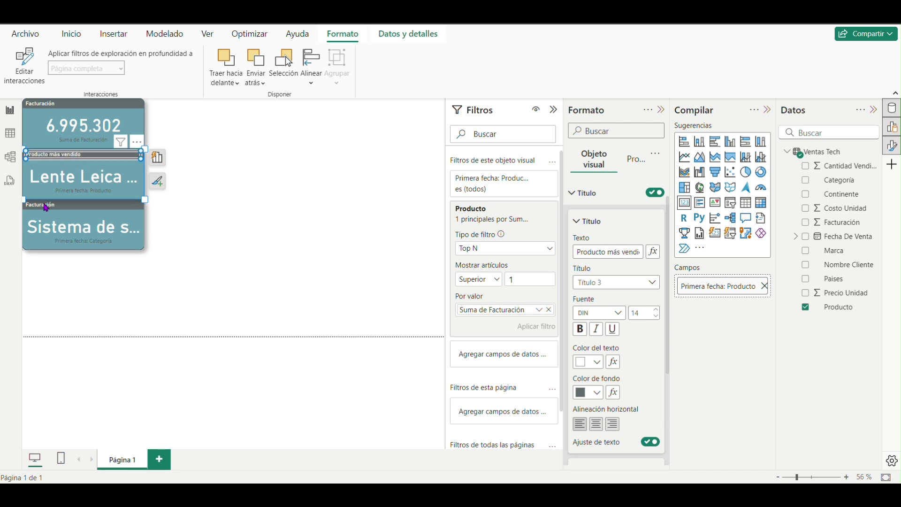
Step: Change the title of the Categoría card to "Mejor categoría"
{"action": "left_click", "coordinate": [65, 208]}
{"action": "double_click", "coordinate": [64, 209]}
{"action": "key", "text": "BackSpace"}
{"action": "type", "text": "mejo"}
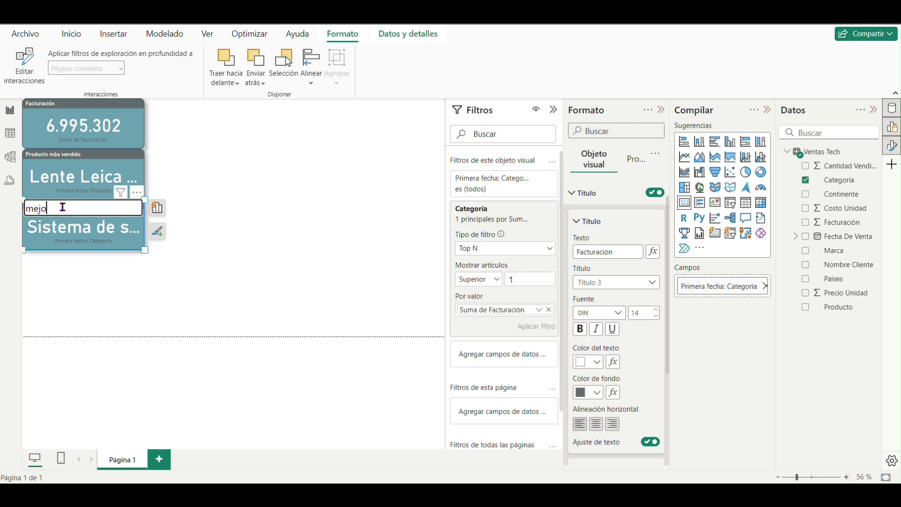
{"action": "key", "text": "BackSpace"}
{"action": "key", "text": "BackSpace"}
{"action": "key", "text": "BackSpace"}
{"action": "key", "text": "BackSpace"}
{"action": "key", "text": "BackSpace"}
{"action": "type", "text": "Mejor categorpi"}
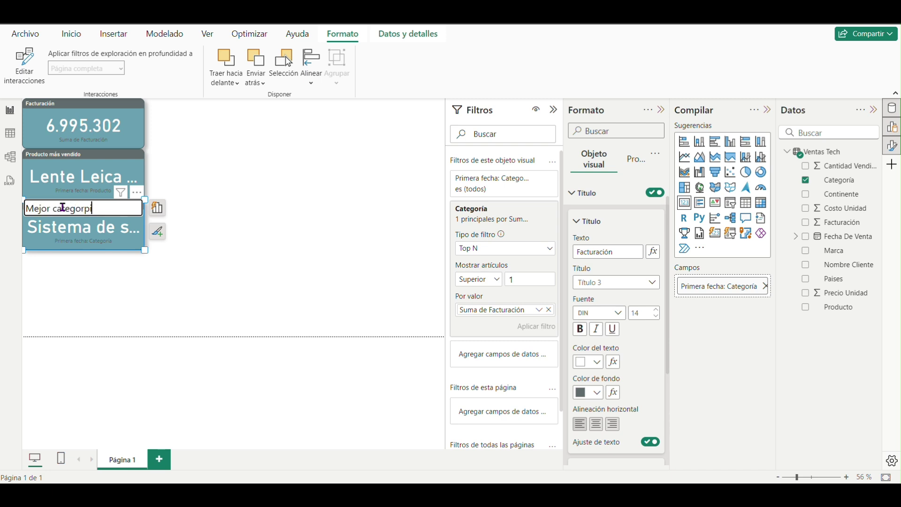
{"action": "key", "text": "BackSpace"}
{"action": "key", "text": "BackSpace"}
{"action": "type", "text": "ía"}
{"action": "key", "text": "Return"}
{"action": "left_click", "coordinate": [407, 125]}
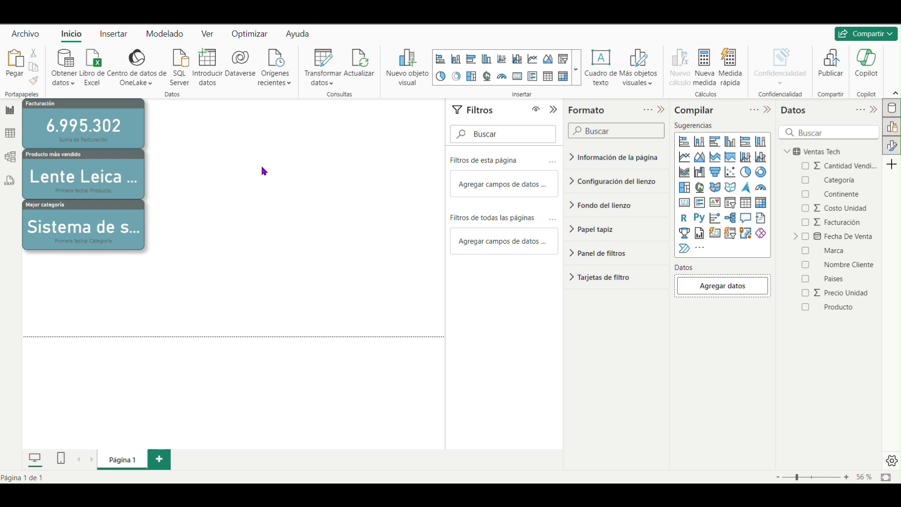
Step: Add an empty map visual beside the cards and enlarge it to span the height of the three-card stack
{"action": "left_click", "coordinate": [700, 187]}
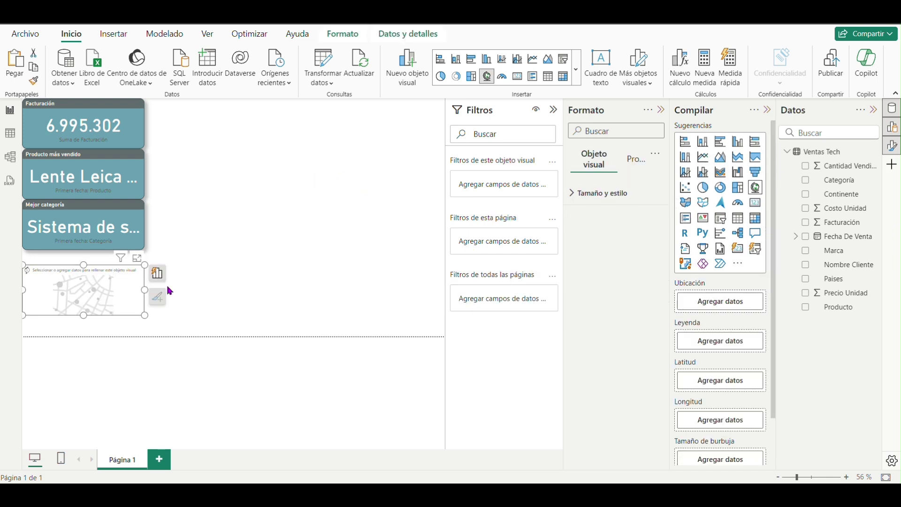
{"action": "left_click_drag", "start_coordinate": [91, 292], "coordinate": [213, 126]}
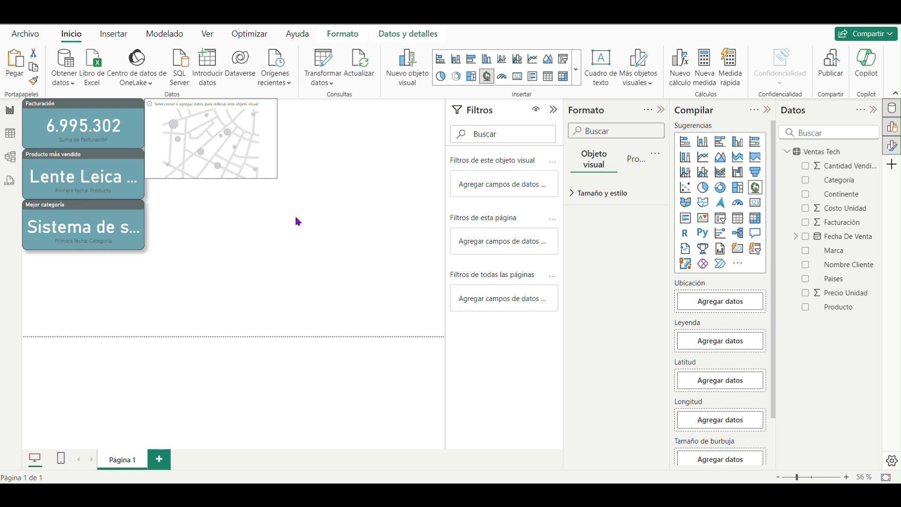
{"action": "left_click_drag", "start_coordinate": [271, 165], "coordinate": [334, 250]}
{"action": "left_click", "coordinate": [371, 244]}
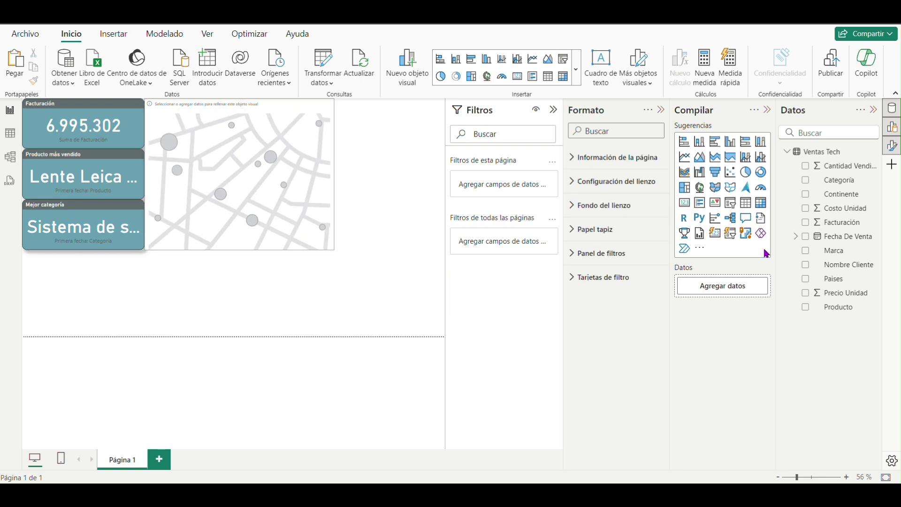
Step: Set the map's Ubicación to Continente and its Tamaño de burbuja to Facturación
{"action": "left_click_drag", "start_coordinate": [843, 181], "coordinate": [719, 386]}
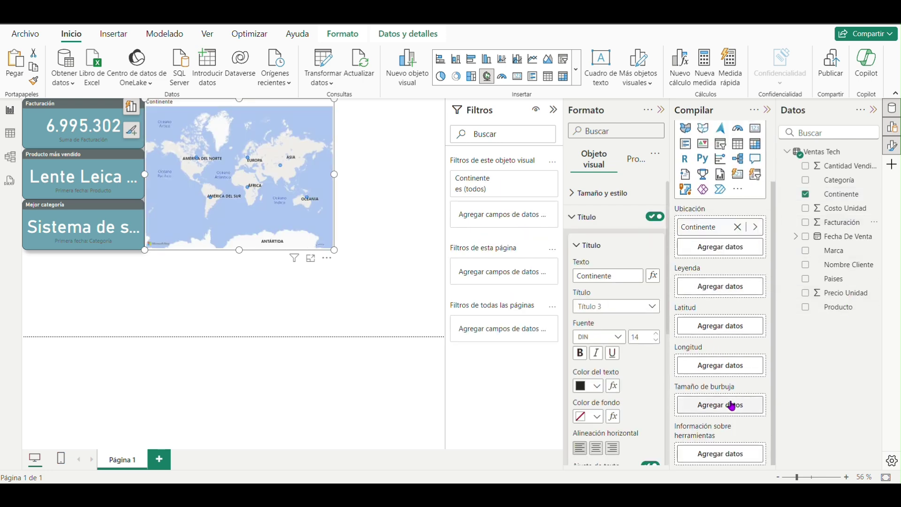
{"action": "left_click_drag", "start_coordinate": [827, 225], "coordinate": [718, 414]}
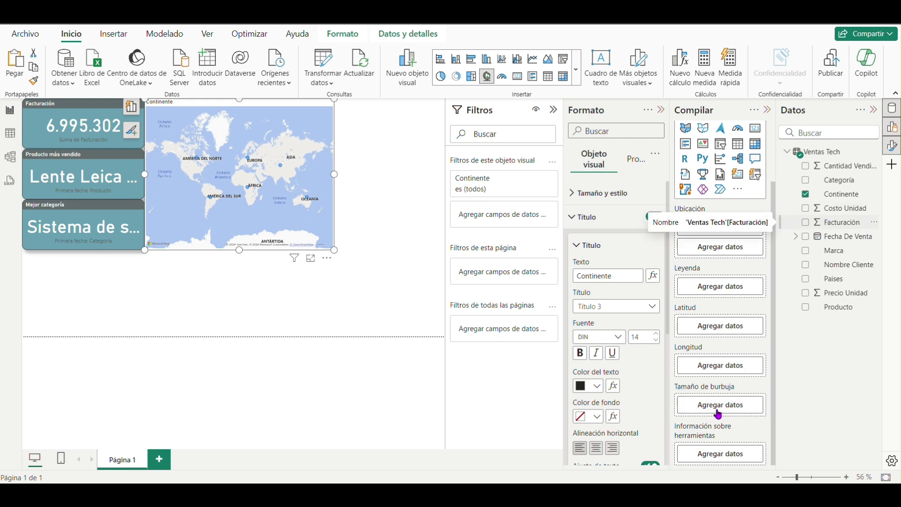
{"action": "left_click_drag", "start_coordinate": [804, 226], "coordinate": [732, 418]}
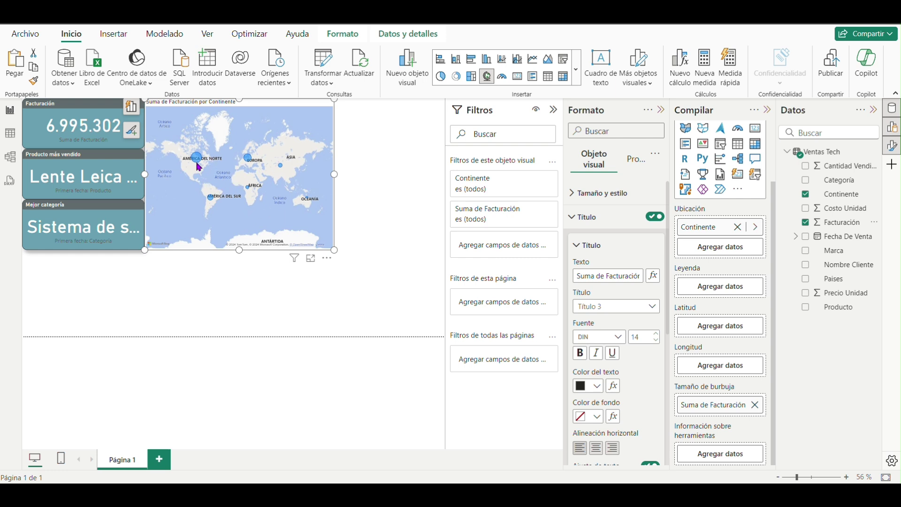
{"action": "mouse_move", "coordinate": [196, 162]}
Step: Add an empty stacked column and line chart below the map and enlarge it to the page's right and bottom edges
{"action": "left_click", "coordinate": [243, 288]}
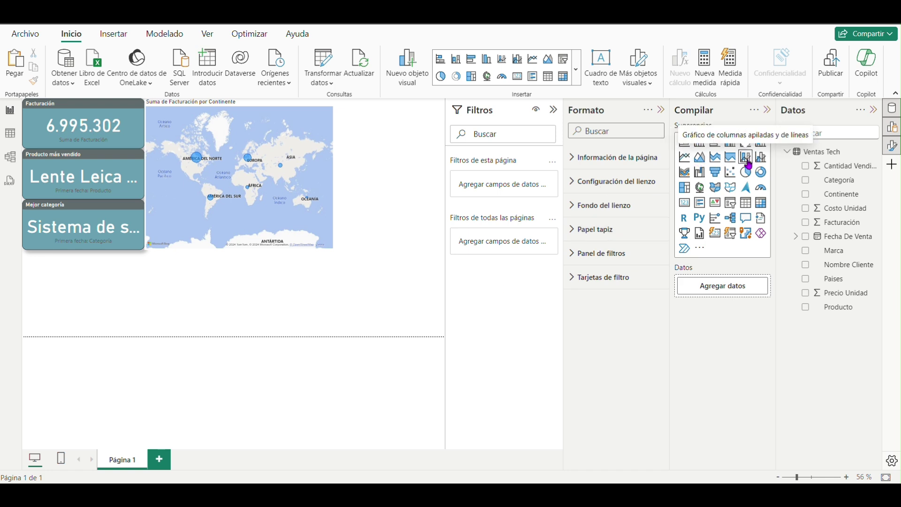
{"action": "left_click_drag", "start_coordinate": [94, 306], "coordinate": [215, 277]}
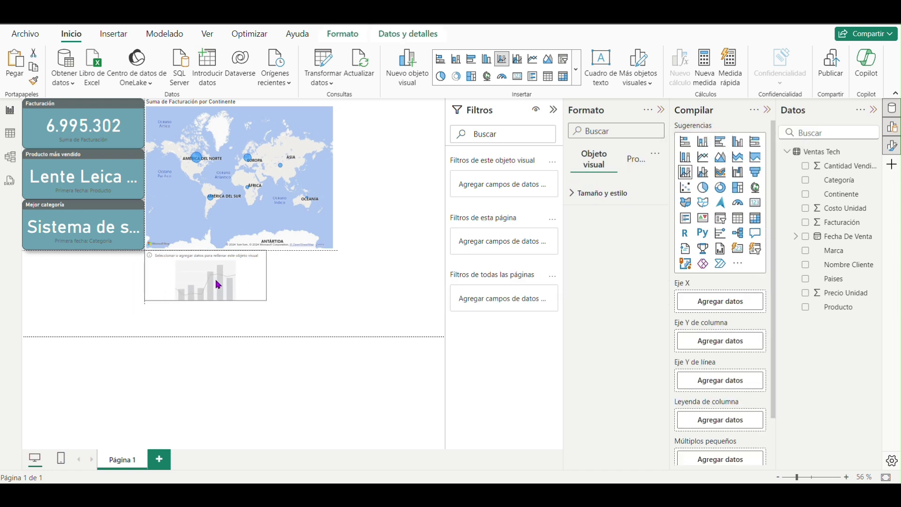
{"action": "left_click_drag", "start_coordinate": [268, 302], "coordinate": [444, 336]}
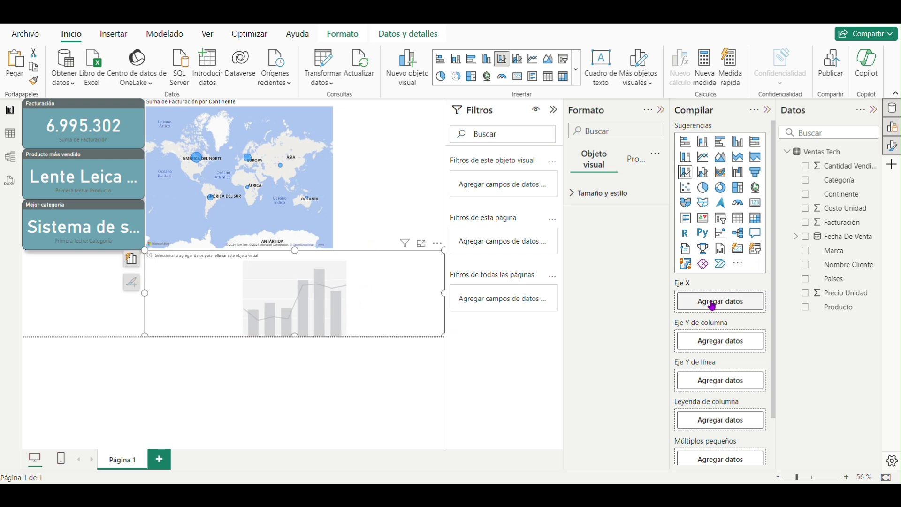
Step: Plot Facturación as columns over Fecha De Venta, keeping only Año and Mes on the X axis and expanding the chart to months
{"action": "left_click_drag", "start_coordinate": [823, 239], "coordinate": [737, 302]}
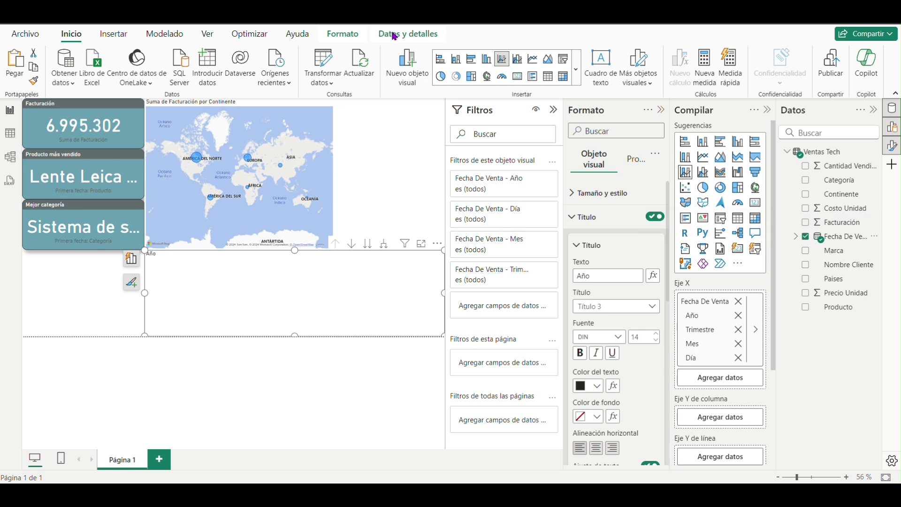
{"action": "left_click_drag", "start_coordinate": [828, 225], "coordinate": [730, 403]}
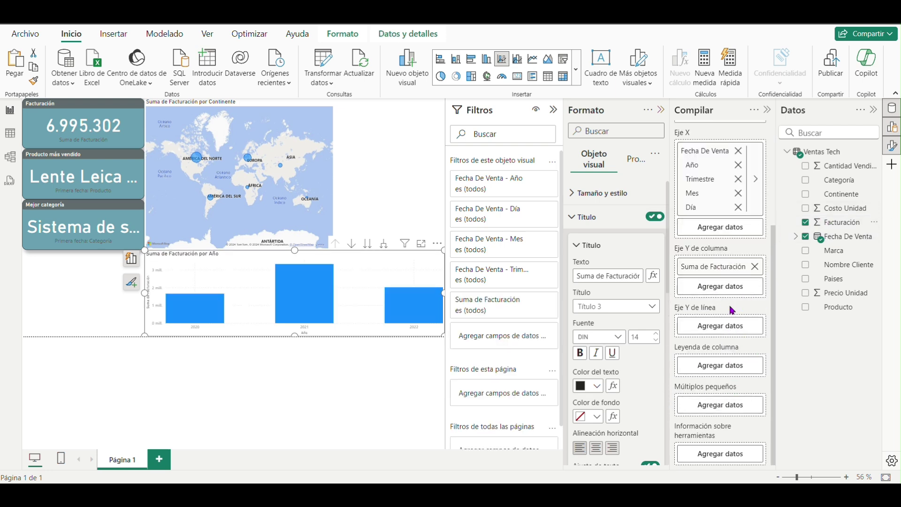
{"action": "left_click", "coordinate": [738, 179]}
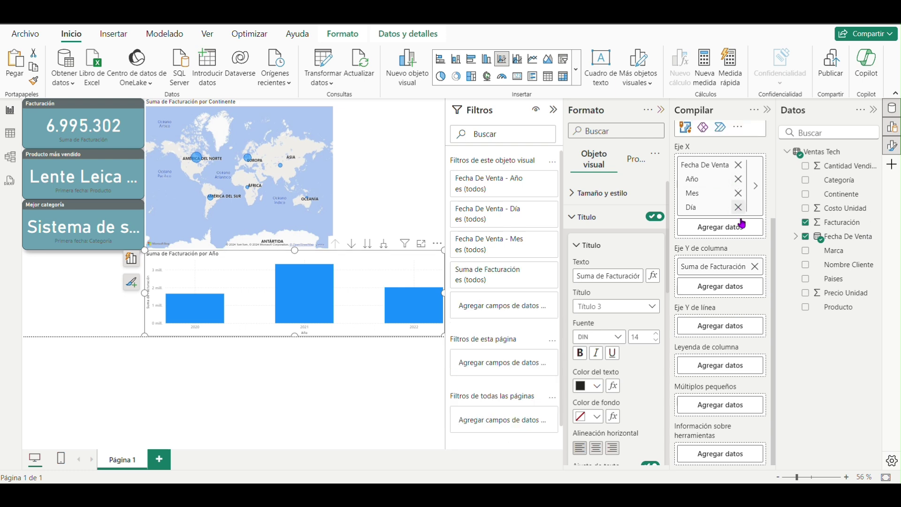
{"action": "left_click", "coordinate": [739, 207]}
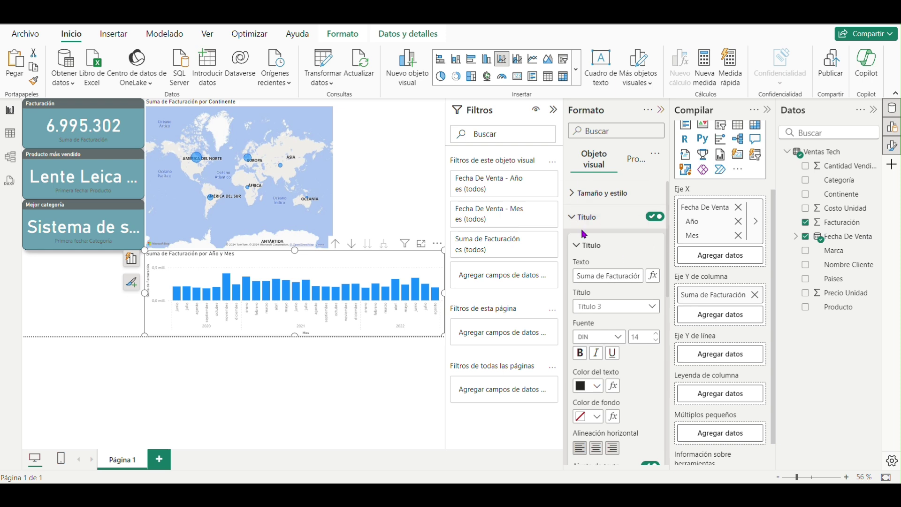
Step: Turn off the combo chart's title and enable concatenated labels on its X axis
{"action": "left_click", "coordinate": [654, 216]}
{"action": "scroll", "coordinate": [615, 281], "scroll_direction": "down", "scroll_amount": 10}
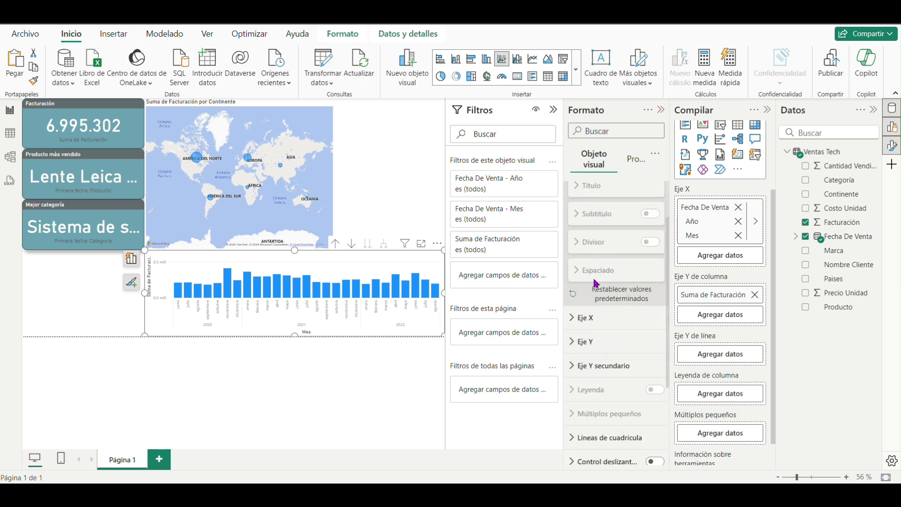
{"action": "left_click", "coordinate": [587, 208]}
{"action": "scroll", "coordinate": [612, 307], "scroll_direction": "down", "scroll_amount": 5}
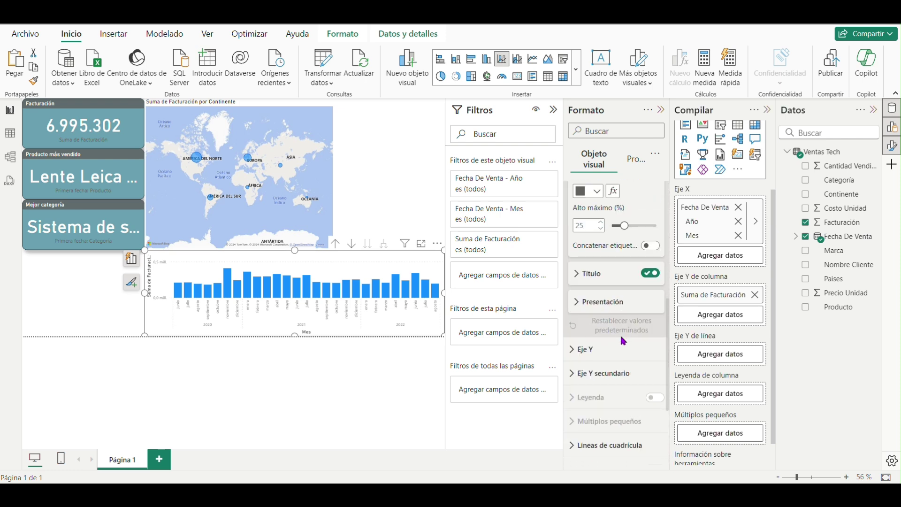
{"action": "left_click", "coordinate": [654, 247]}
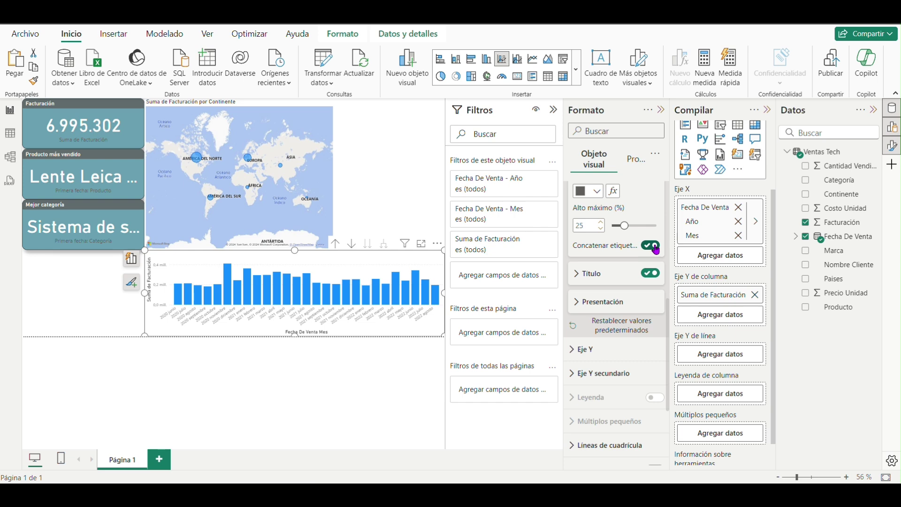
Step: Set the minimum of the combo chart's Y axis range to 0
{"action": "scroll", "coordinate": [617, 315], "scroll_direction": "down", "scroll_amount": 2}
{"action": "left_click", "coordinate": [612, 297]}
{"action": "scroll", "coordinate": [605, 319], "scroll_direction": "down", "scroll_amount": 3}
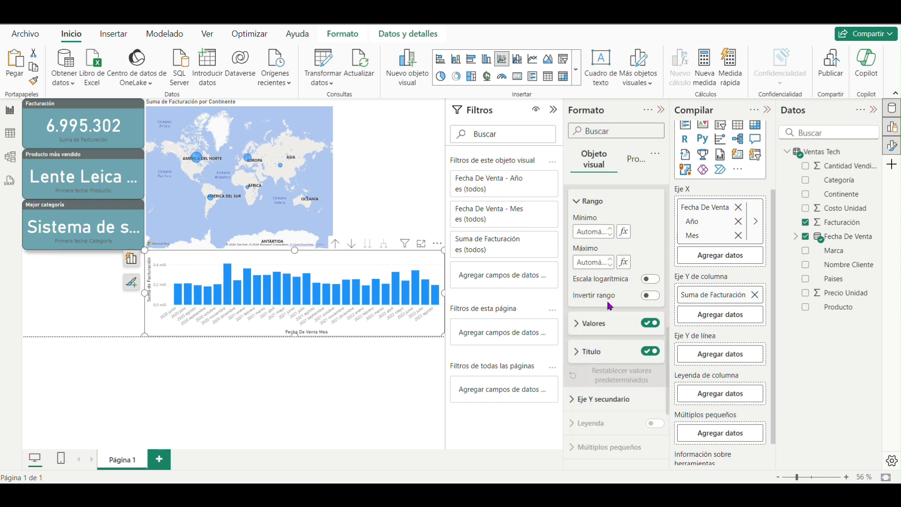
{"action": "left_click", "coordinate": [585, 231]}
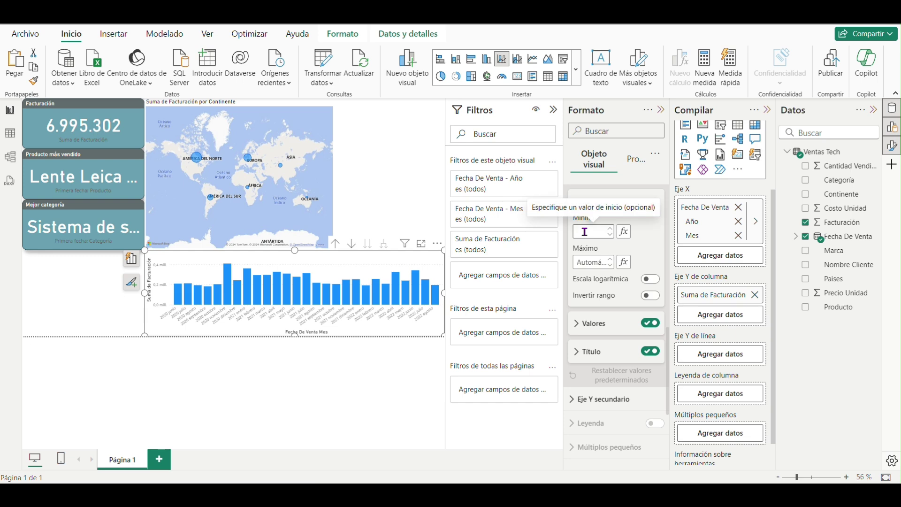
{"action": "type", "text": "0"}
{"action": "key", "text": "Return"}
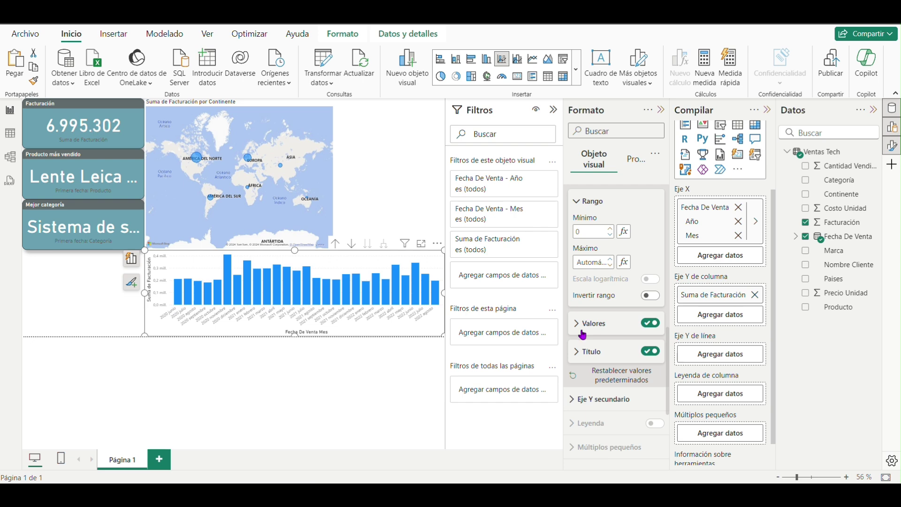
Step: Add Cantidad Vendida to the combo chart's line Y axis
{"action": "scroll", "coordinate": [601, 340], "scroll_direction": "down", "scroll_amount": 3}
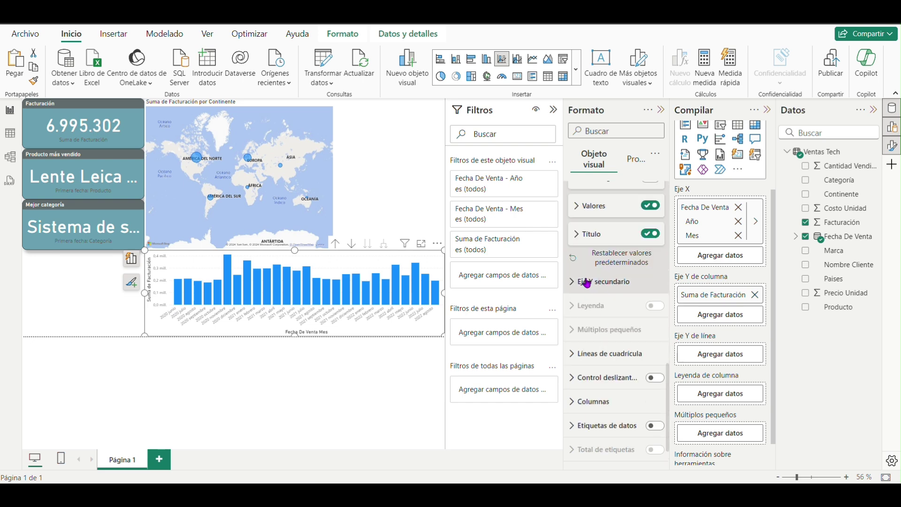
{"action": "scroll", "coordinate": [708, 320], "scroll_direction": "down", "scroll_amount": 1}
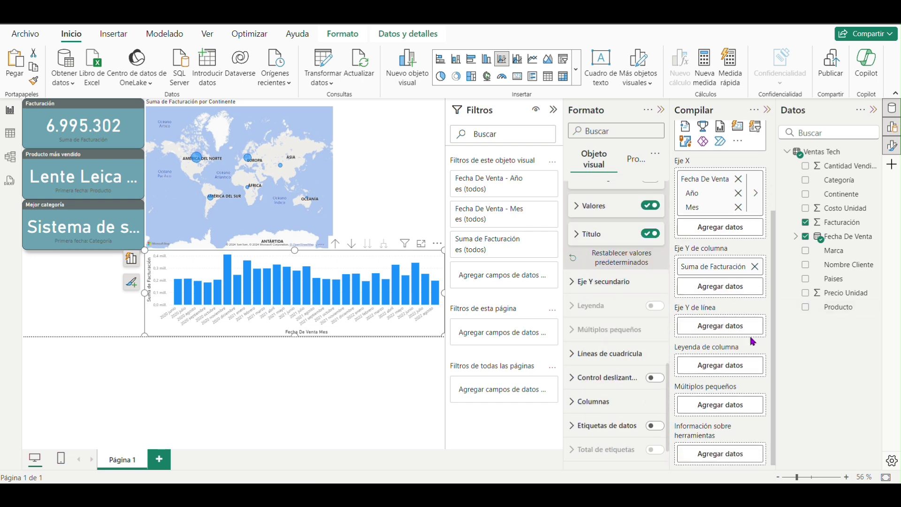
{"action": "left_click_drag", "start_coordinate": [852, 166], "coordinate": [723, 330]}
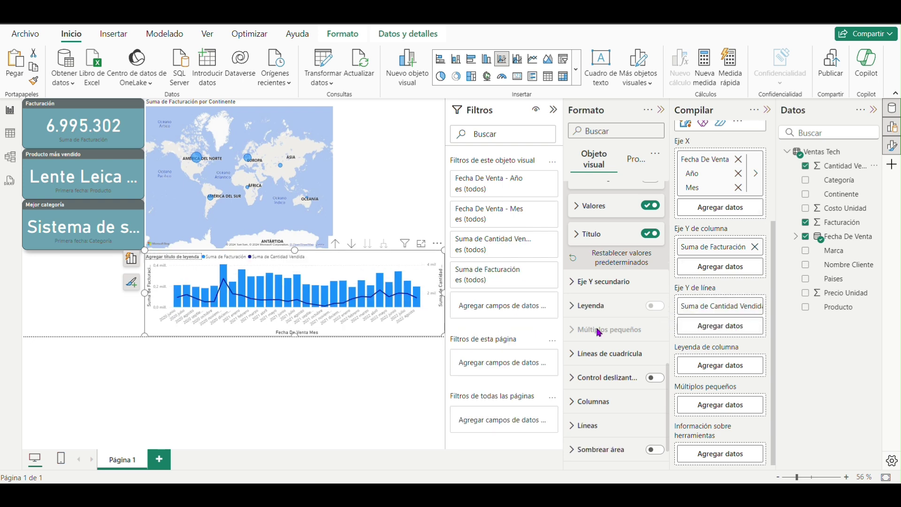
Step: Set the minimum of the combo chart's secondary Y axis to 0 and turn on markers for the line
{"action": "left_click", "coordinate": [603, 282]}
{"action": "left_click", "coordinate": [604, 338]}
{"action": "scroll", "coordinate": [603, 337], "scroll_direction": "down", "scroll_amount": 1}
{"action": "type", "text": "0"}
{"action": "key", "text": "Return"}
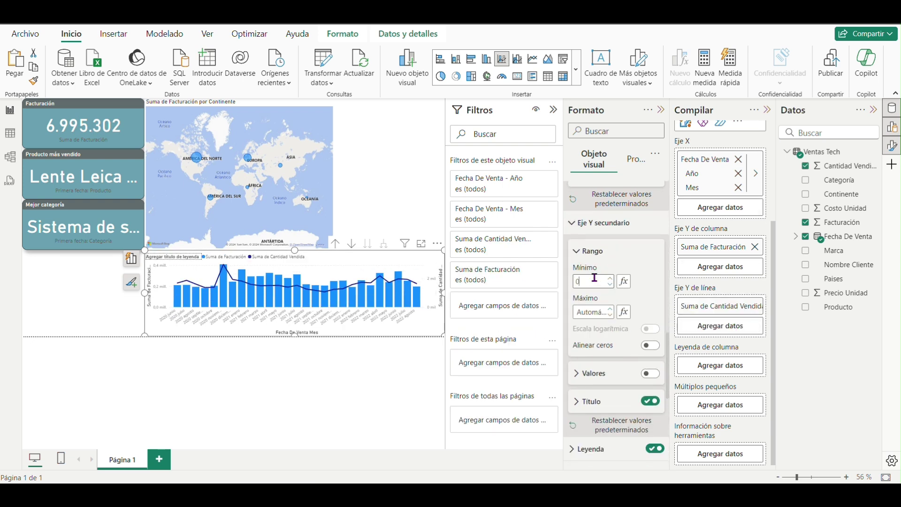
{"action": "left_click", "coordinate": [594, 278]}
{"action": "scroll", "coordinate": [627, 374], "scroll_direction": "down", "scroll_amount": 8}
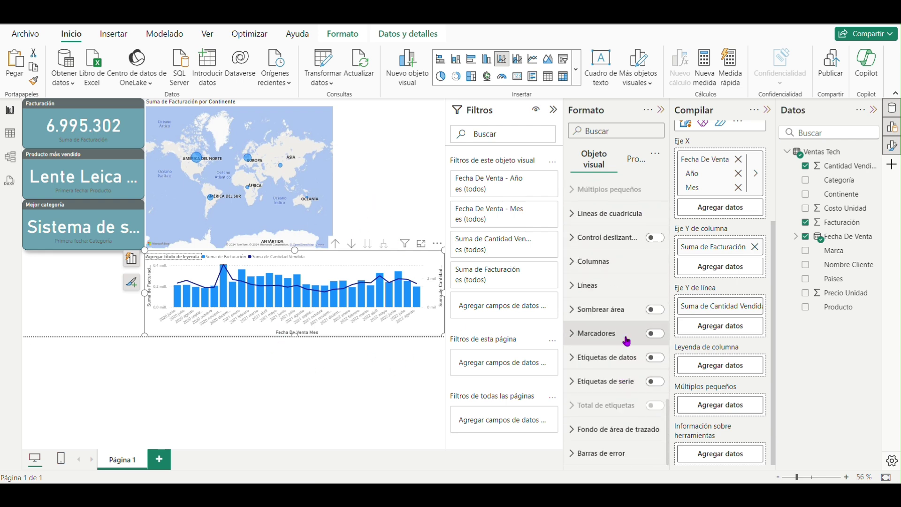
{"action": "left_click", "coordinate": [655, 333]}
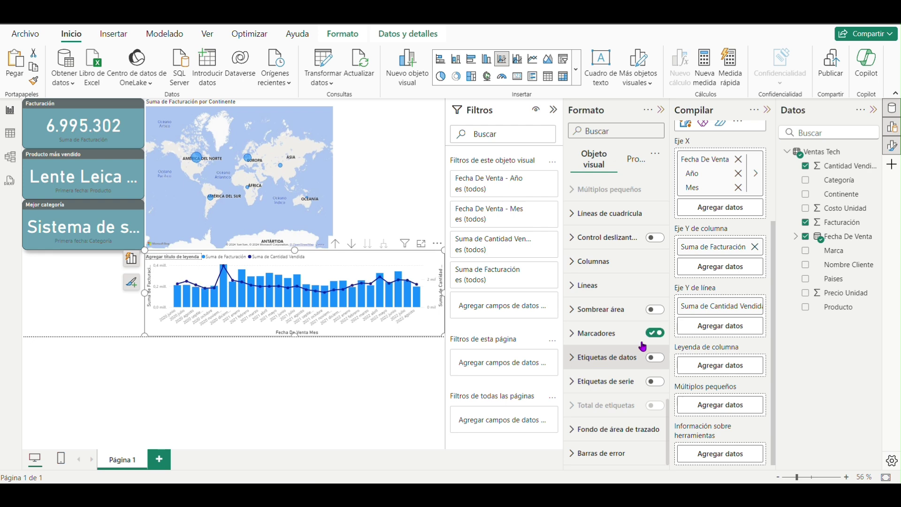
{"action": "scroll", "coordinate": [608, 365], "scroll_direction": "up", "scroll_amount": 5}
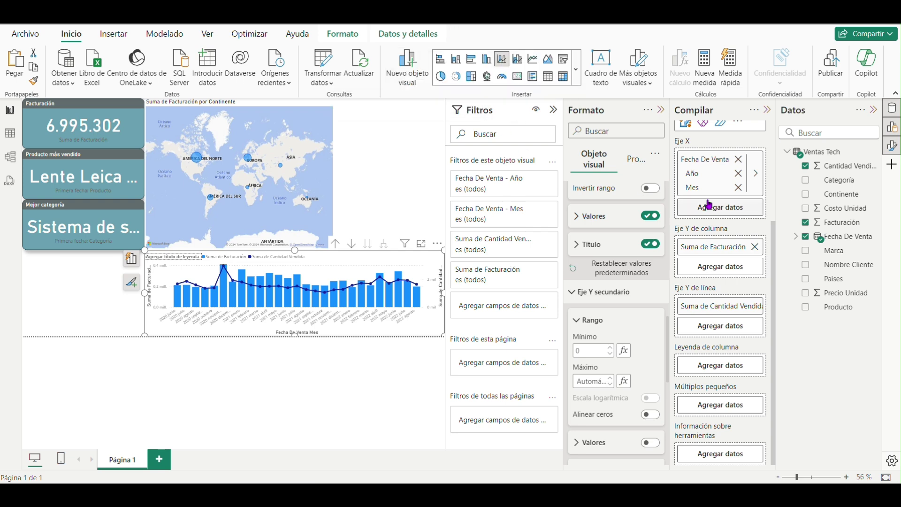
{"action": "scroll", "coordinate": [691, 210], "scroll_direction": "up", "scroll_amount": 3}
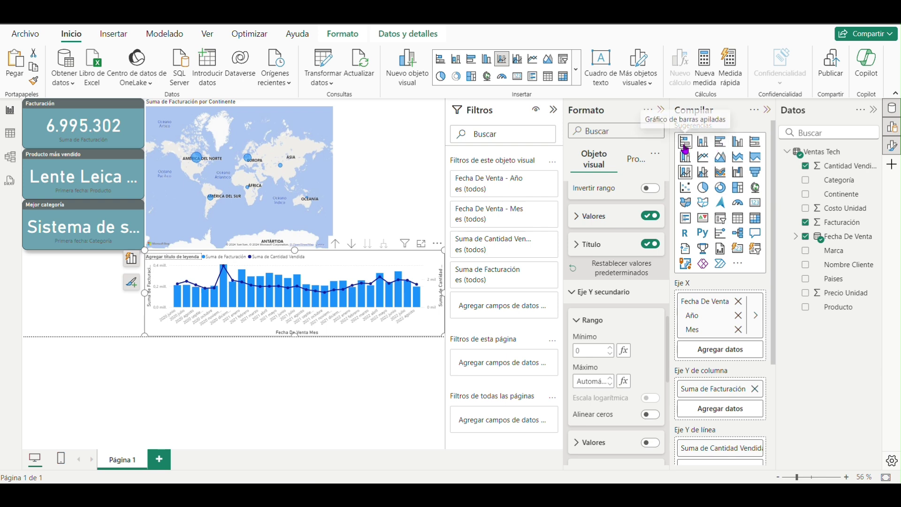
{"action": "left_click", "coordinate": [685, 142]}
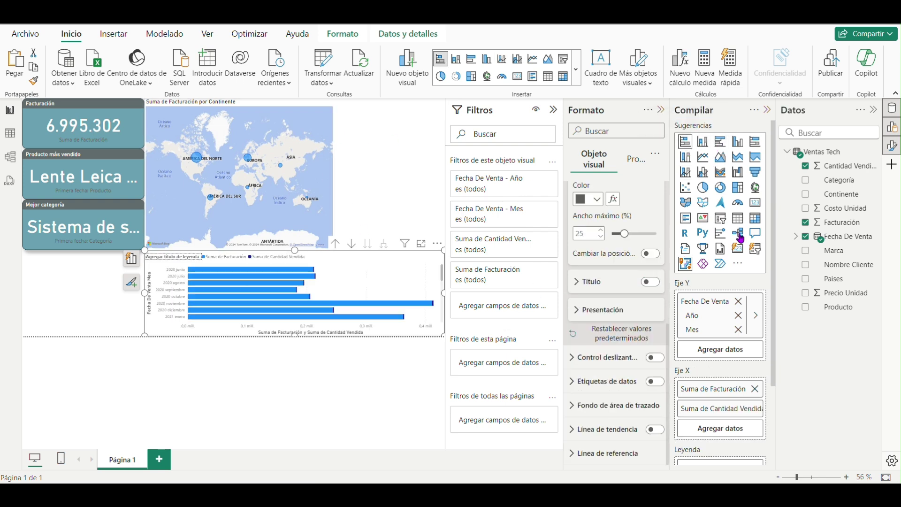
{"action": "left_click", "coordinate": [681, 177]}
Step: Add an empty stacked bar chart to the right of the map and resize it to fill that space down to the map's lower edge
{"action": "left_click", "coordinate": [370, 234]}
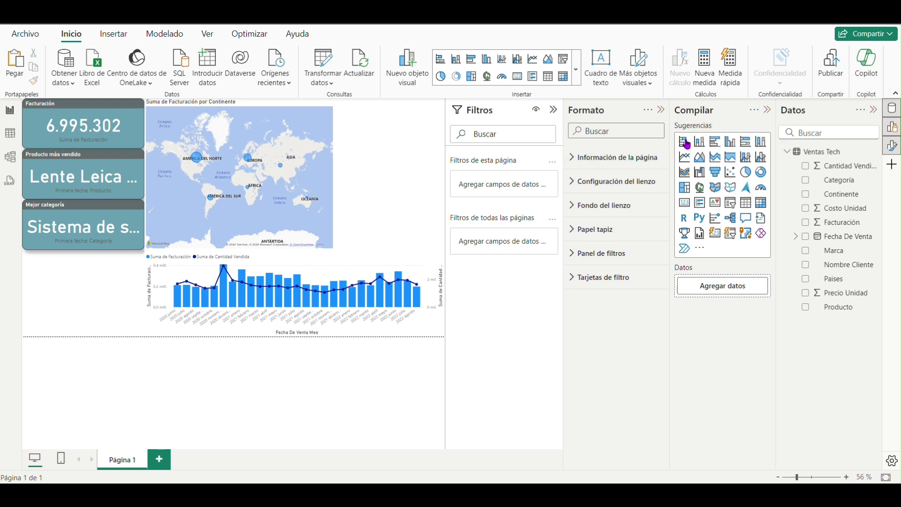
{"action": "left_click_drag", "start_coordinate": [103, 299], "coordinate": [431, 120]}
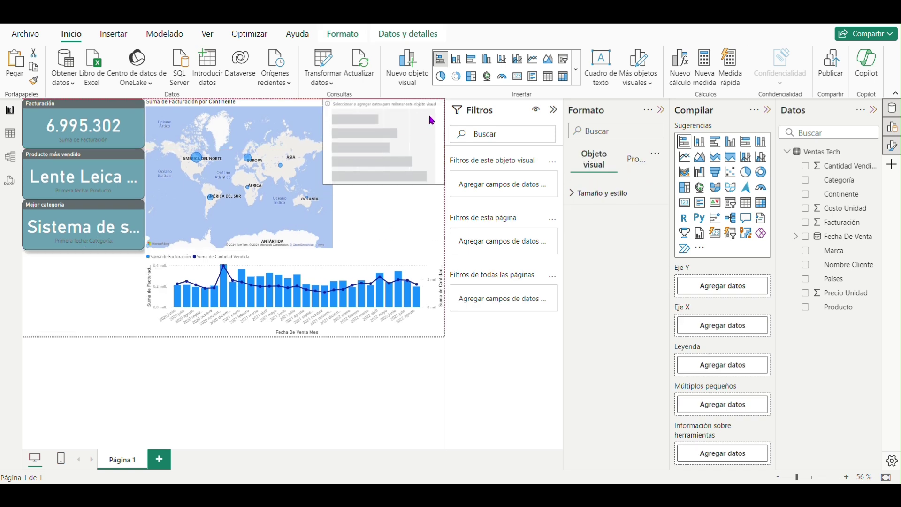
{"action": "mouse_move", "coordinate": [324, 146]}
{"action": "left_mouse_down"}
{"action": "mouse_move", "coordinate": [357, 147]}
{"action": "mouse_move", "coordinate": [339, 148]}
{"action": "left_mouse_up"}
{"action": "left_click_drag", "start_coordinate": [392, 185], "coordinate": [387, 250]}
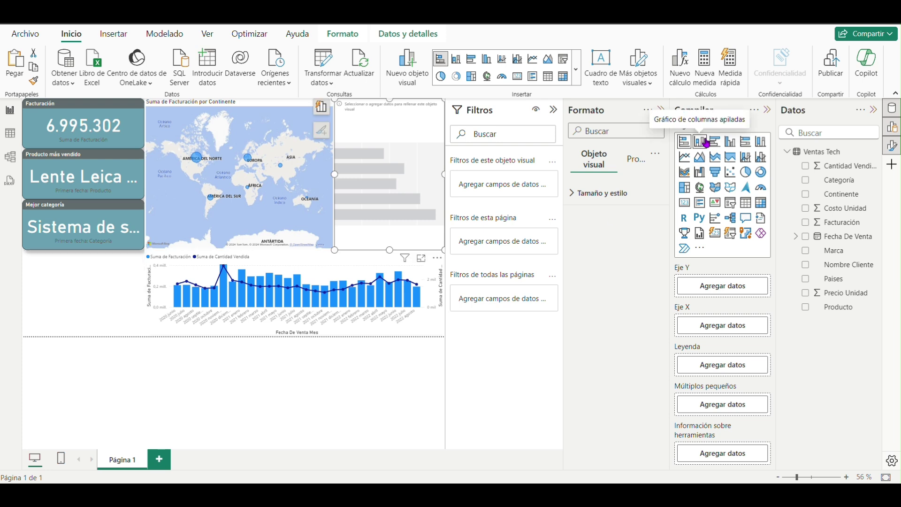
{"action": "left_click_drag", "start_coordinate": [826, 228], "coordinate": [727, 339]}
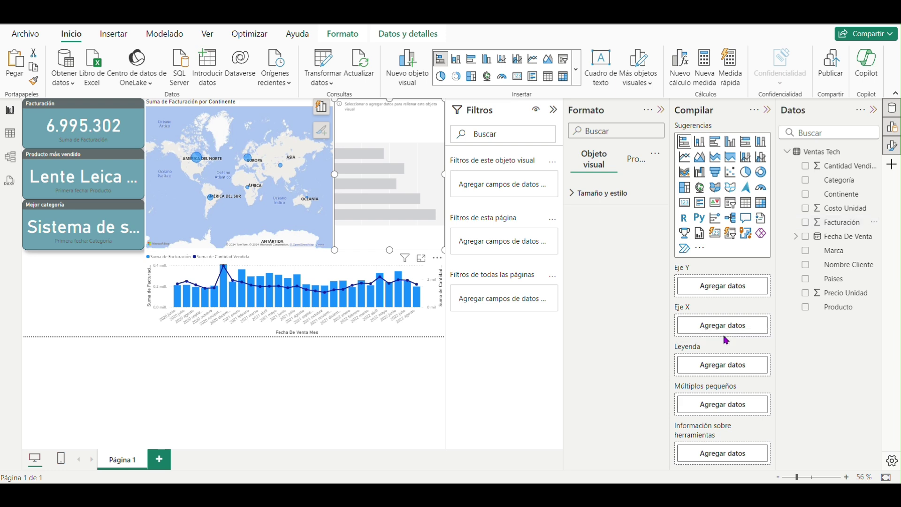
{"action": "left_click_drag", "start_coordinate": [834, 250], "coordinate": [734, 286]}
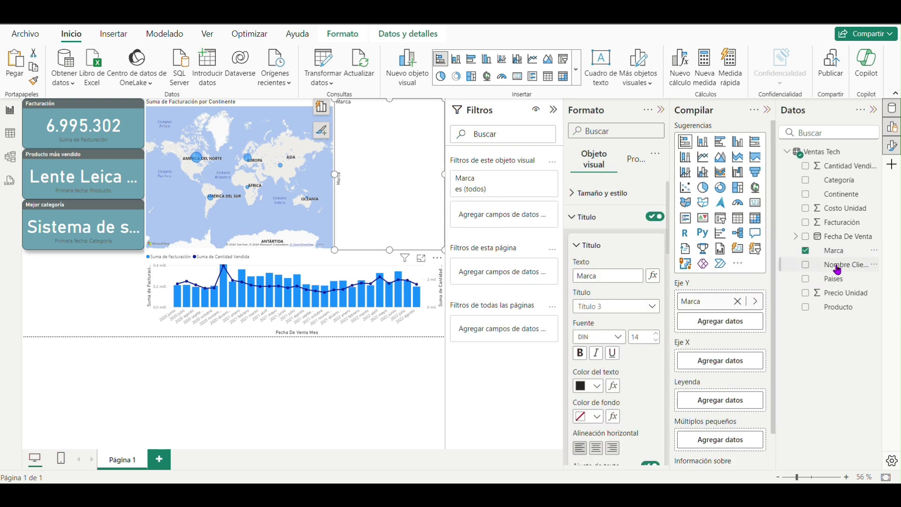
{"action": "left_click_drag", "start_coordinate": [823, 222], "coordinate": [718, 340]}
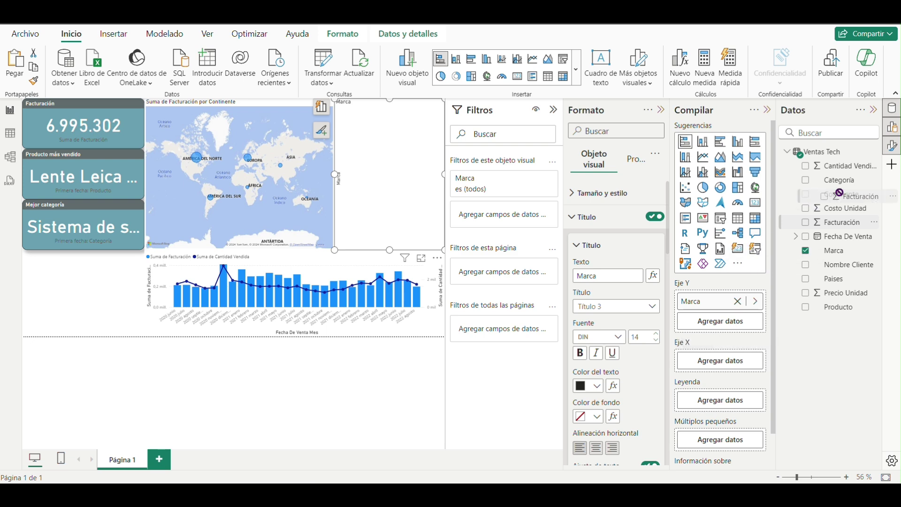
{"action": "left_click", "coordinate": [738, 301]}
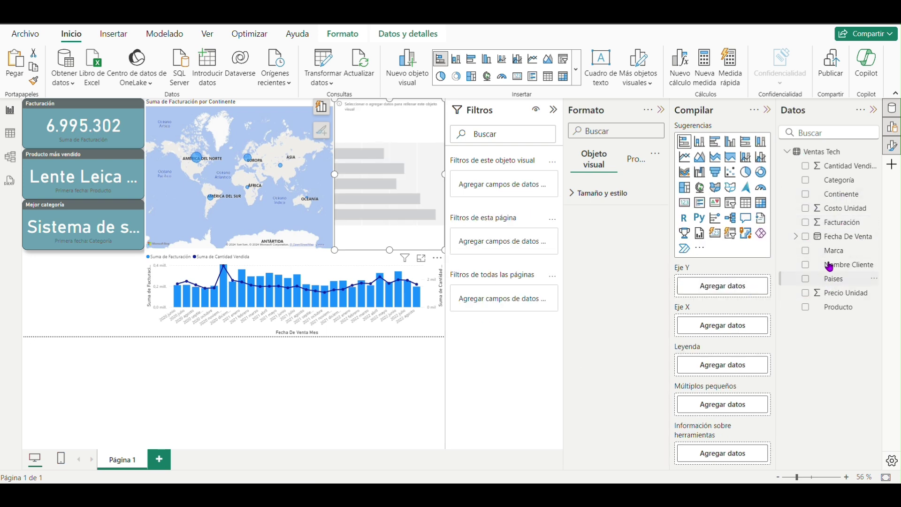
Step: Put Facturación on the bar chart's X axis and Marca on its Y axis
{"action": "left_click_drag", "start_coordinate": [830, 223], "coordinate": [726, 335]}
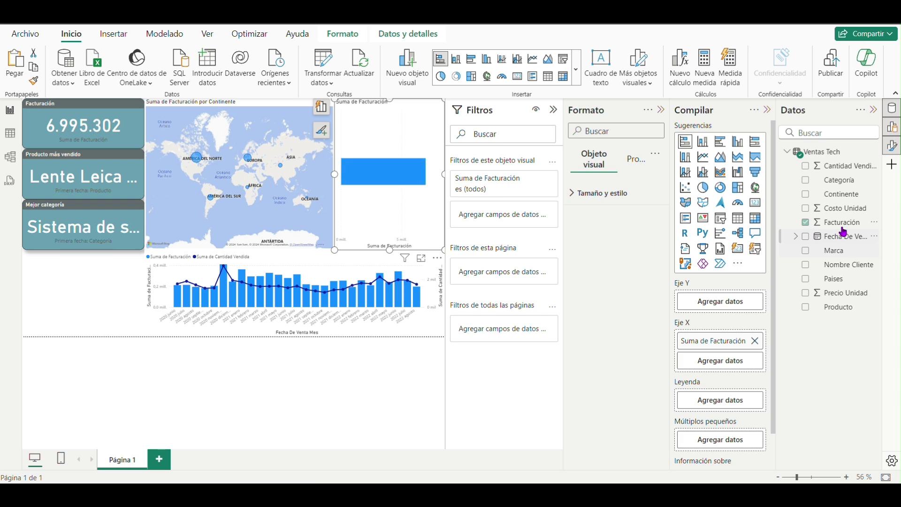
{"action": "left_click_drag", "start_coordinate": [826, 257], "coordinate": [720, 305]}
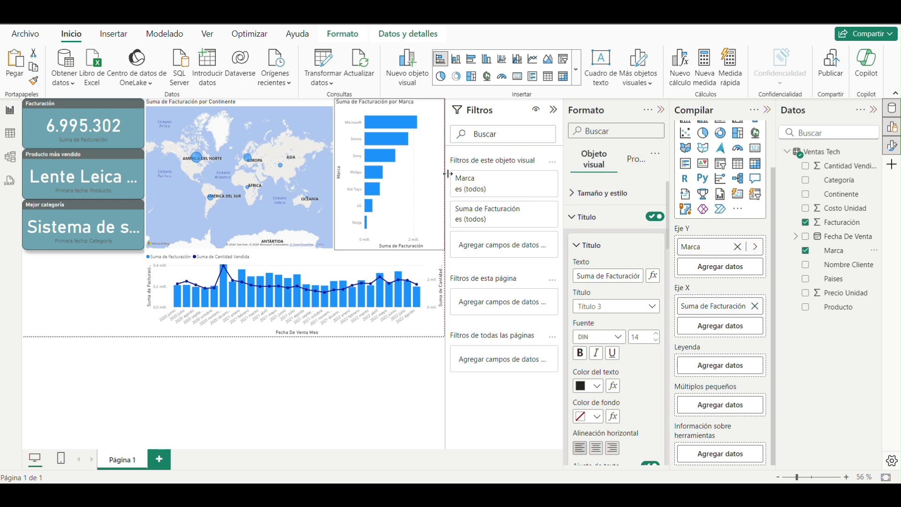
{"action": "mouse_move", "coordinate": [370, 140]}
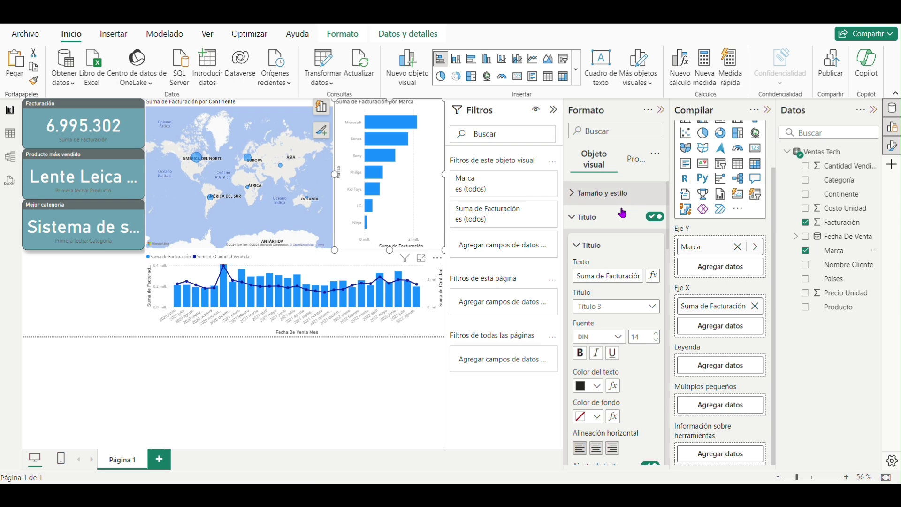
Step: Turn on data labels for the brand bar chart
{"action": "scroll", "coordinate": [612, 251], "scroll_direction": "down", "scroll_amount": 10}
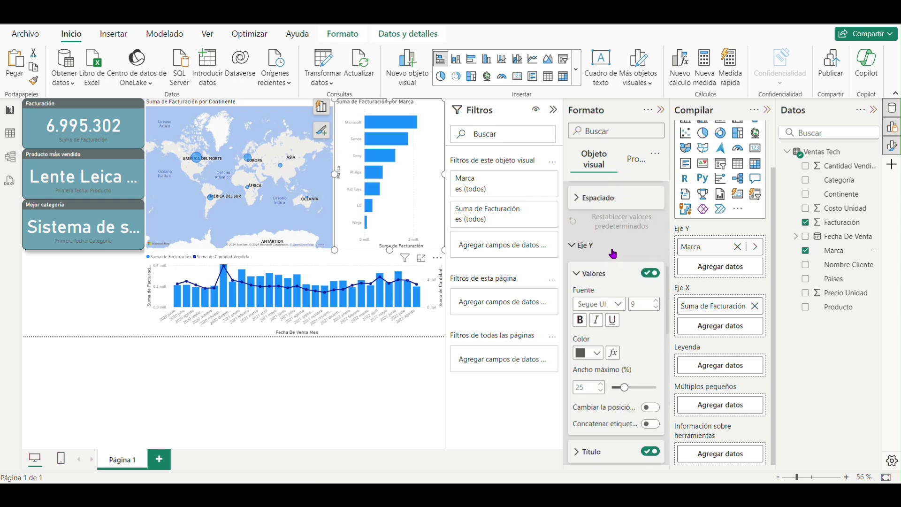
{"action": "scroll", "coordinate": [612, 254], "scroll_direction": "down", "scroll_amount": 2}
{"action": "scroll", "coordinate": [619, 261], "scroll_direction": "up", "scroll_amount": 4}
{"action": "scroll", "coordinate": [620, 402], "scroll_direction": "down", "scroll_amount": 4}
{"action": "left_click", "coordinate": [657, 362]}
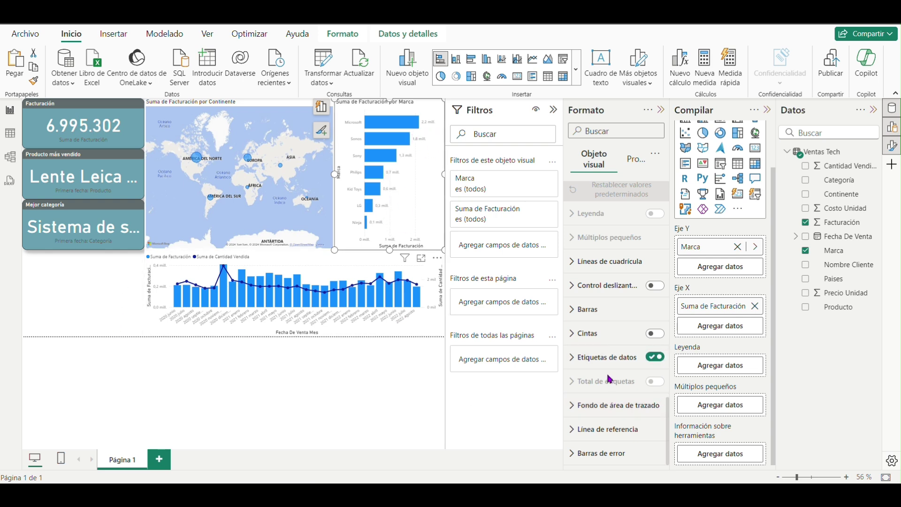
Step: Add a donut chart below the Mejor categoría card, with Fecha De Venta as its legend and Facturación as its values
{"action": "left_click", "coordinate": [114, 290]}
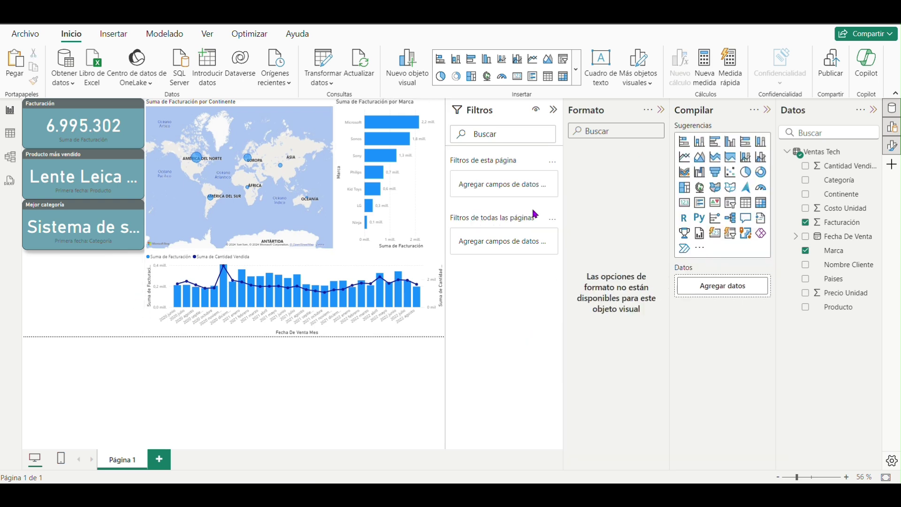
{"action": "left_click", "coordinate": [760, 172]}
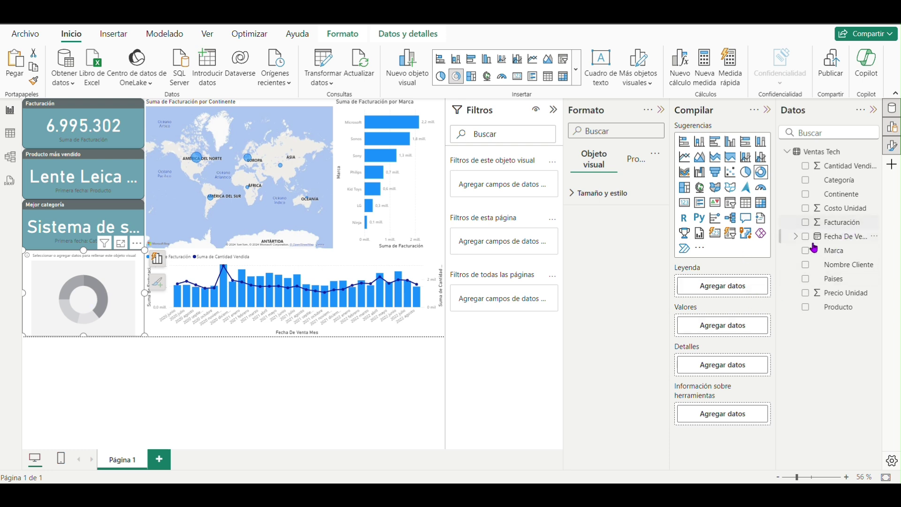
{"action": "left_click_drag", "start_coordinate": [840, 236], "coordinate": [723, 287]}
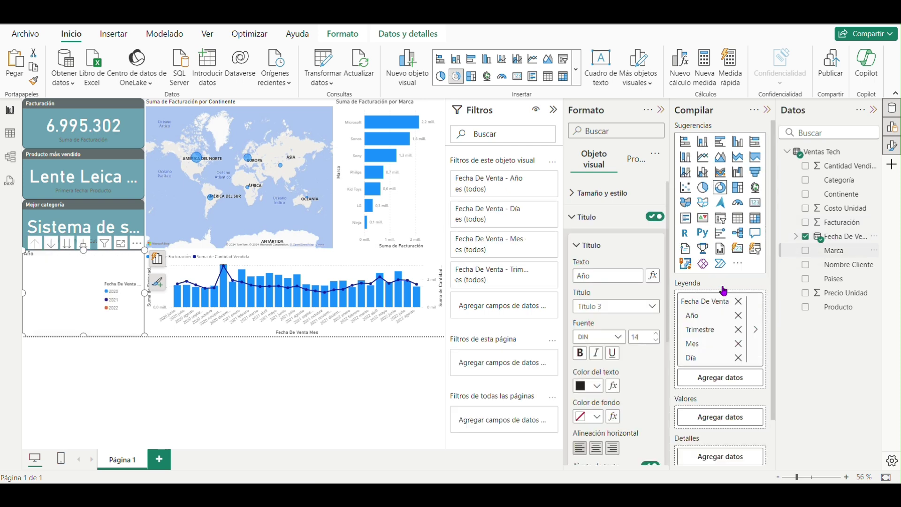
{"action": "left_click_drag", "start_coordinate": [840, 222], "coordinate": [731, 425]}
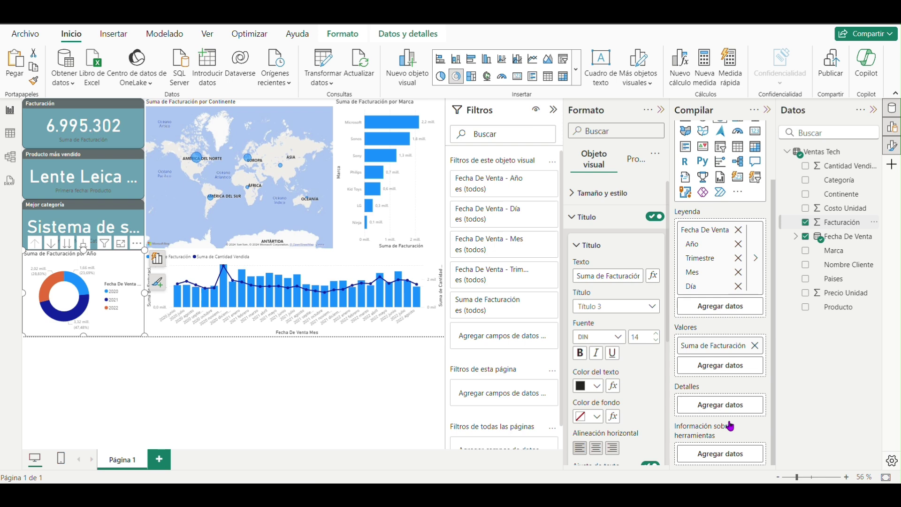
Step: Remove Trimestre, Mes and Día from the donut chart's legend date hierarchy
{"action": "left_click", "coordinate": [738, 259]}
{"action": "left_click", "coordinate": [738, 274]}
{"action": "left_click", "coordinate": [738, 287]}
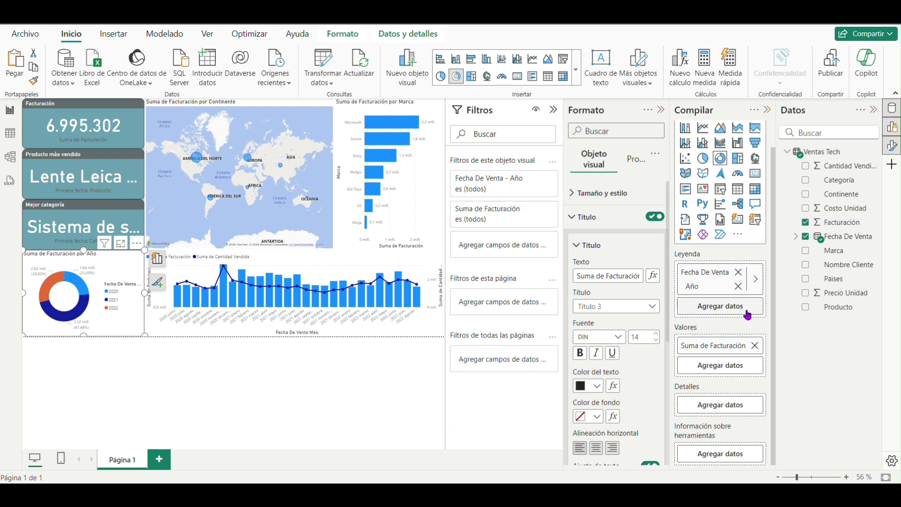
Step: Turn off the donut chart's legend
{"action": "scroll", "coordinate": [616, 251], "scroll_direction": "down", "scroll_amount": 5}
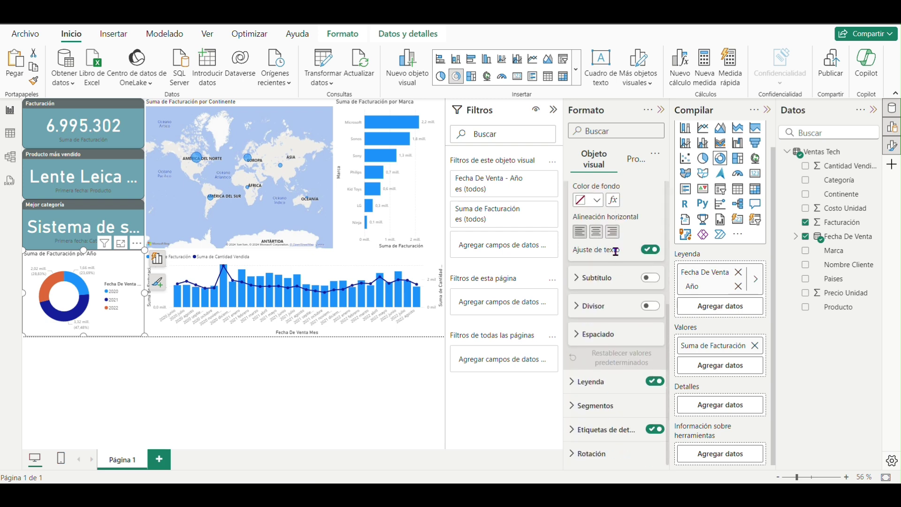
{"action": "scroll", "coordinate": [618, 314], "scroll_direction": "up", "scroll_amount": 5}
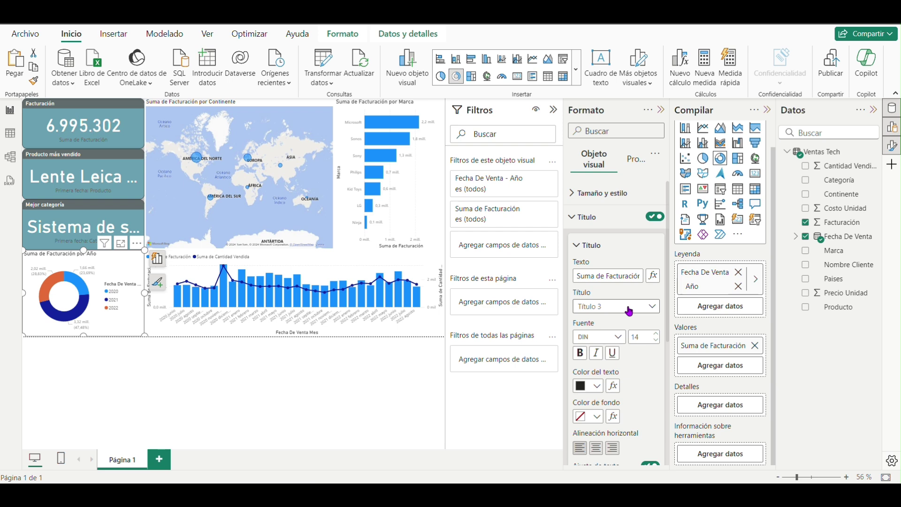
{"action": "scroll", "coordinate": [627, 305], "scroll_direction": "down", "scroll_amount": 5}
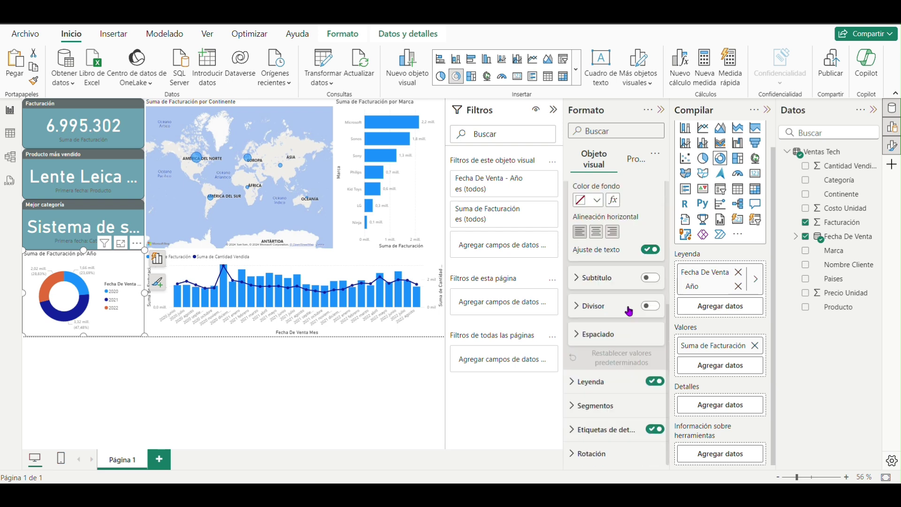
{"action": "left_click", "coordinate": [655, 429]}
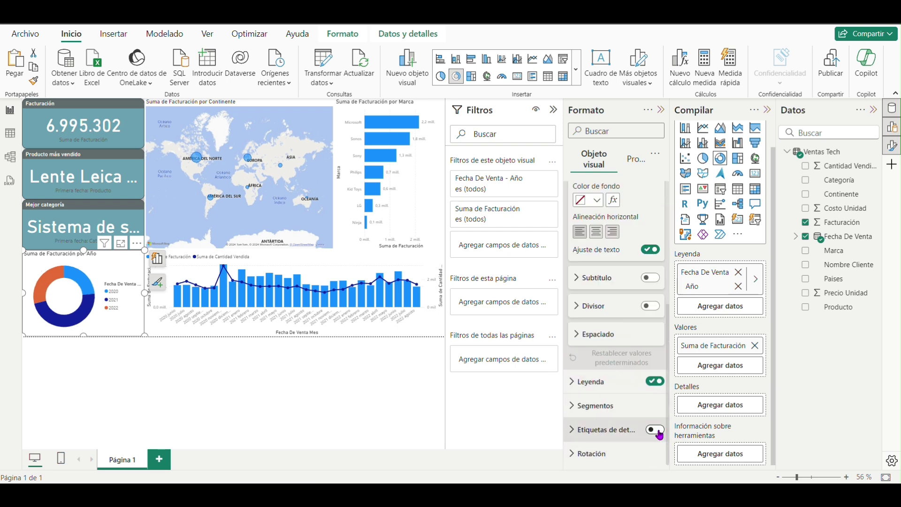
{"action": "left_click", "coordinate": [655, 429]}
{"action": "left_click", "coordinate": [656, 381]}
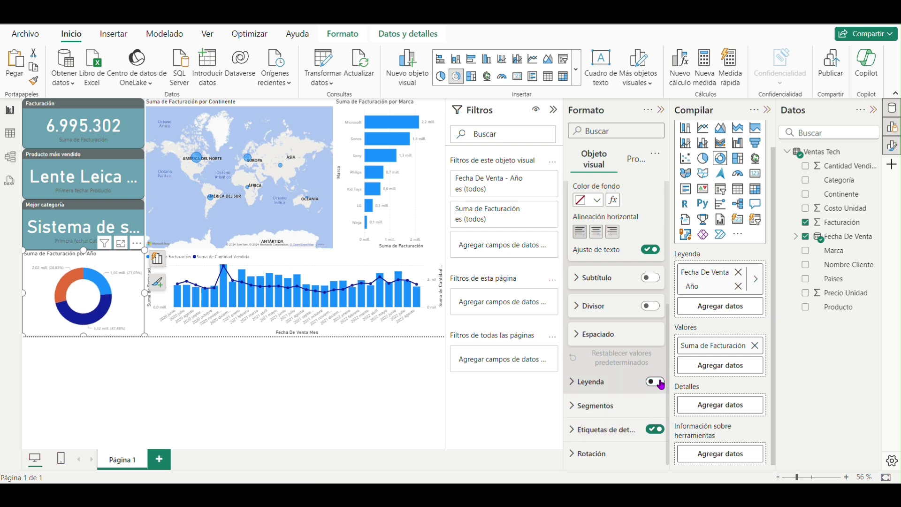
Step: Set the donut chart's detail labels to the Interna position with Categoría as their content
{"action": "left_click", "coordinate": [585, 429]}
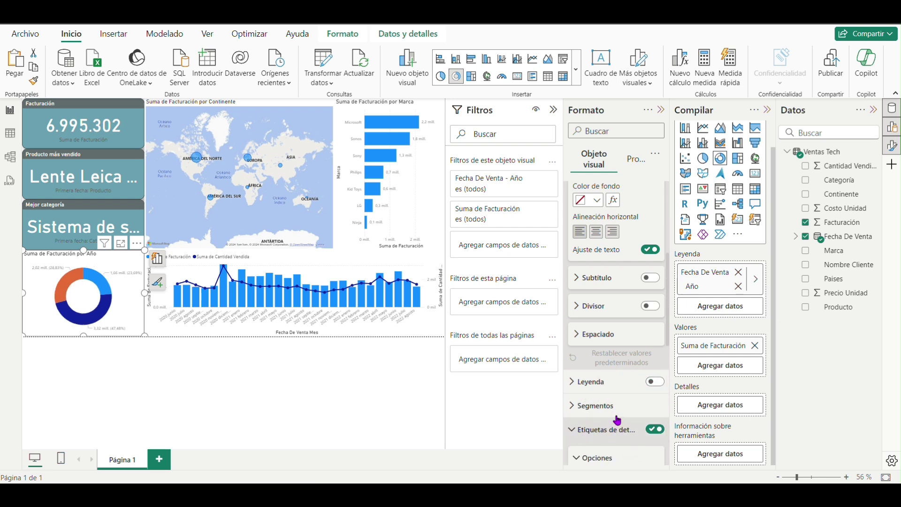
{"action": "scroll", "coordinate": [620, 413], "scroll_direction": "down", "scroll_amount": 5}
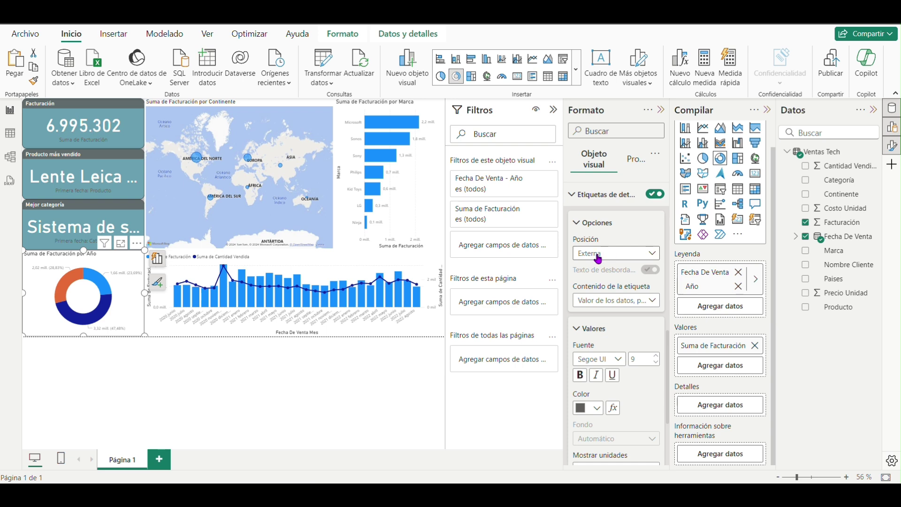
{"action": "left_click", "coordinate": [598, 257]}
{"action": "left_click", "coordinate": [588, 281]}
{"action": "left_click", "coordinate": [614, 302]}
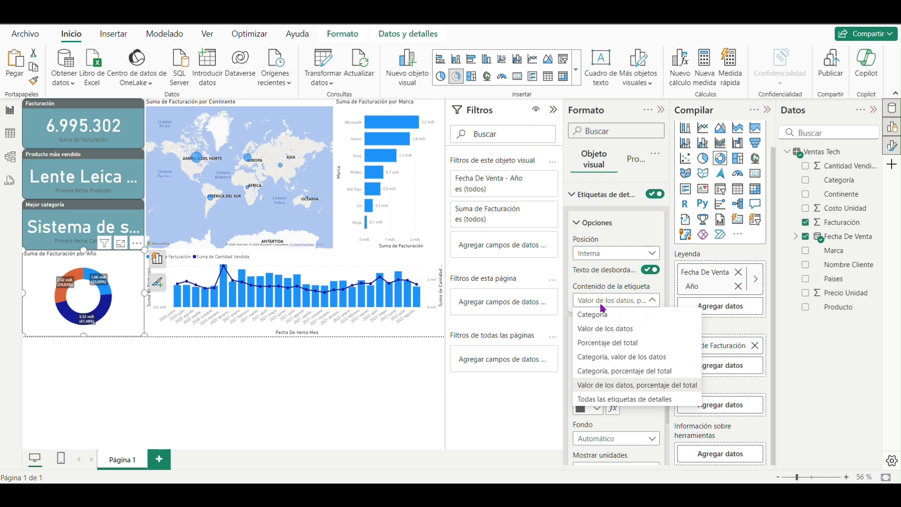
{"action": "key", "text": "Escape"}
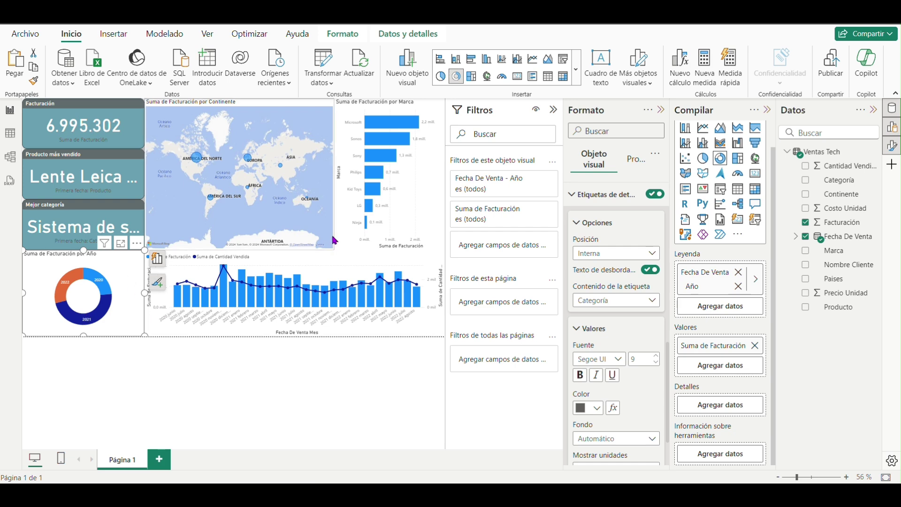
Step: Copy the Facturación card's formatting onto the brand bar chart with Format Painter
{"action": "left_click", "coordinate": [135, 124]}
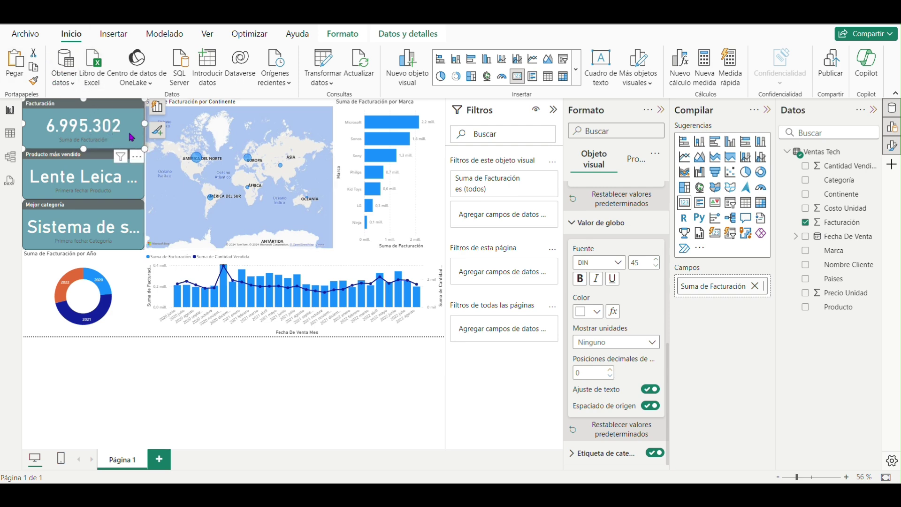
{"action": "left_click", "coordinate": [33, 81]}
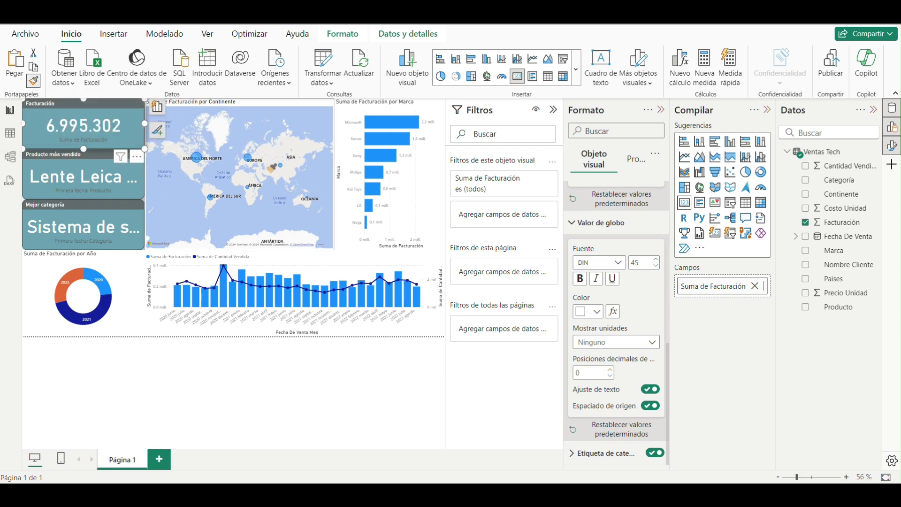
{"action": "left_click", "coordinate": [356, 133]}
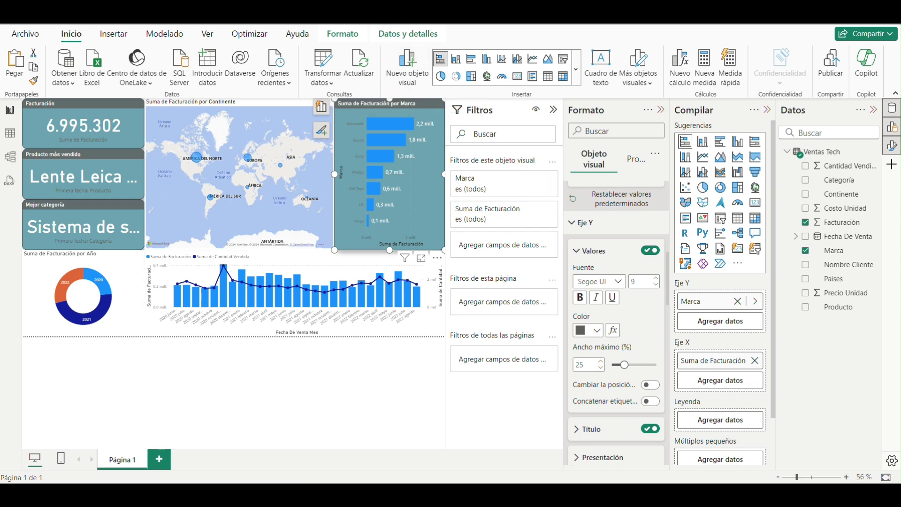
{"action": "left_click", "coordinate": [588, 458]}
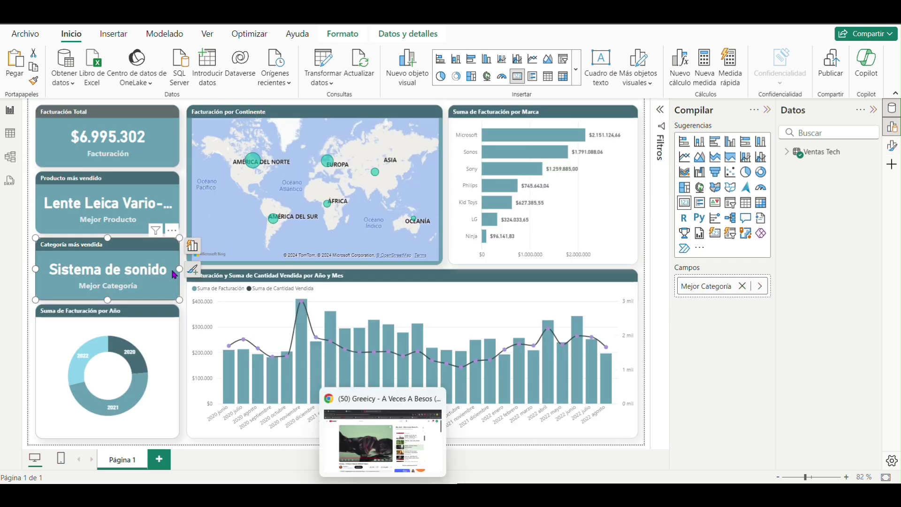